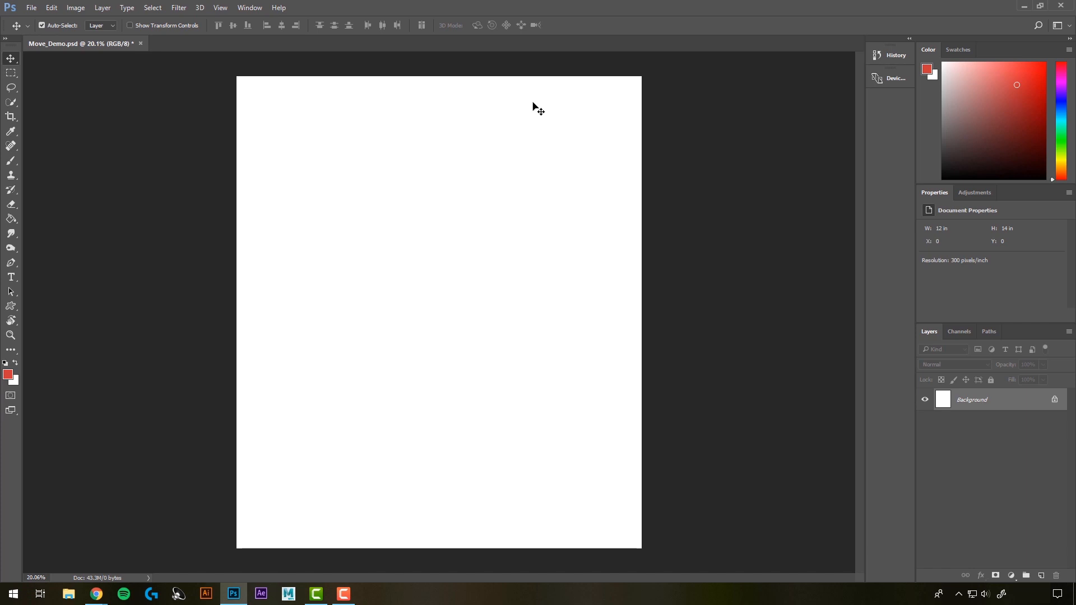
Step: Open Cliff.jpg from the Photoshop Temp Files folder as its own document
left_click(32, 11)
left_click(45, 32)
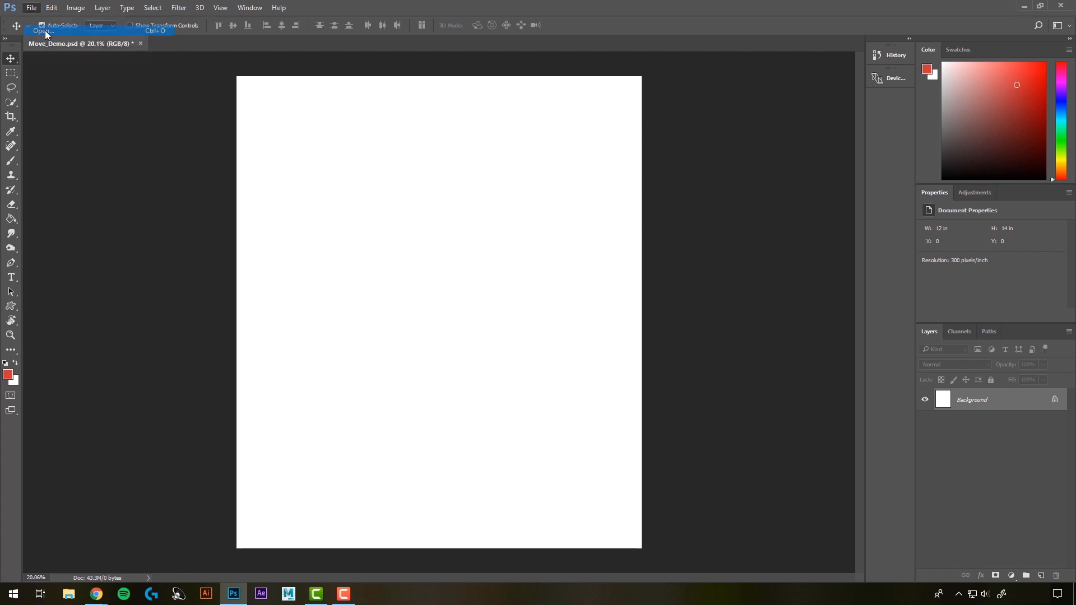
left_click(125, 89)
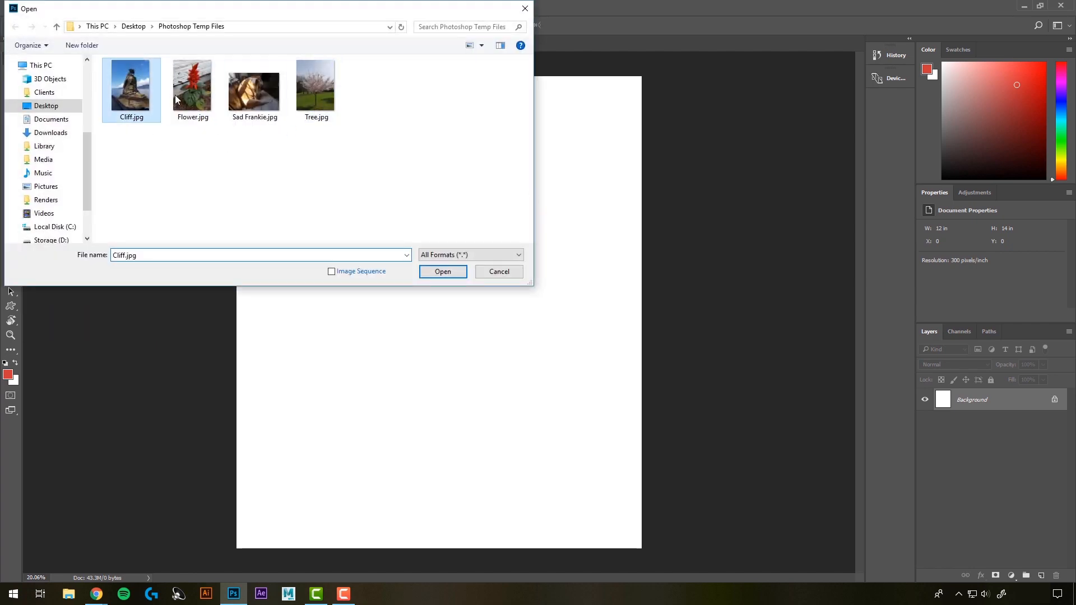
left_click(442, 272)
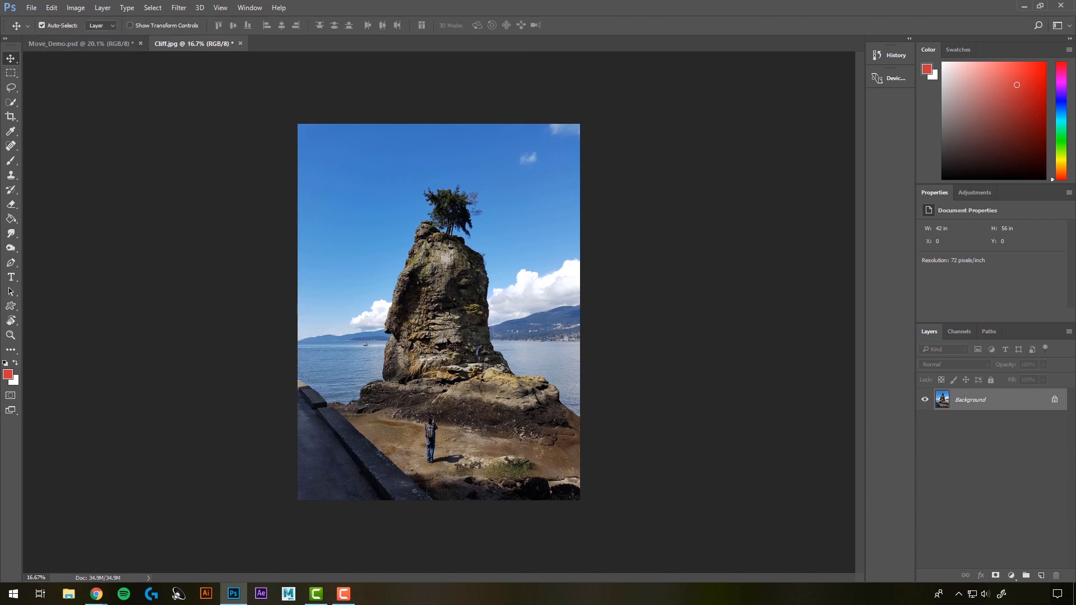
Step: Copy the cliff photo into Move_Demo.psd with the Move tool and position it at about X 1.17 in, Y 0 in
left_click_drag(456, 337, 430, 293)
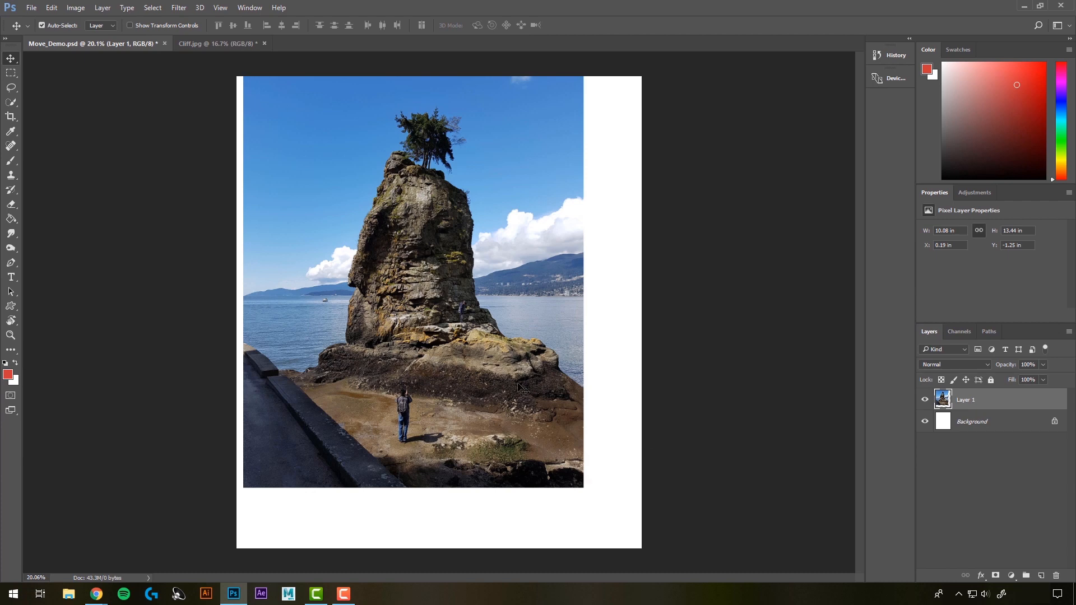
left_click_drag(464, 255, 497, 297)
Step: Copy the Background layer of Cliff.jpg into Move_Demo.psd and move this second copy to about X 0.23 in, Y 0.56 in
left_click(246, 43)
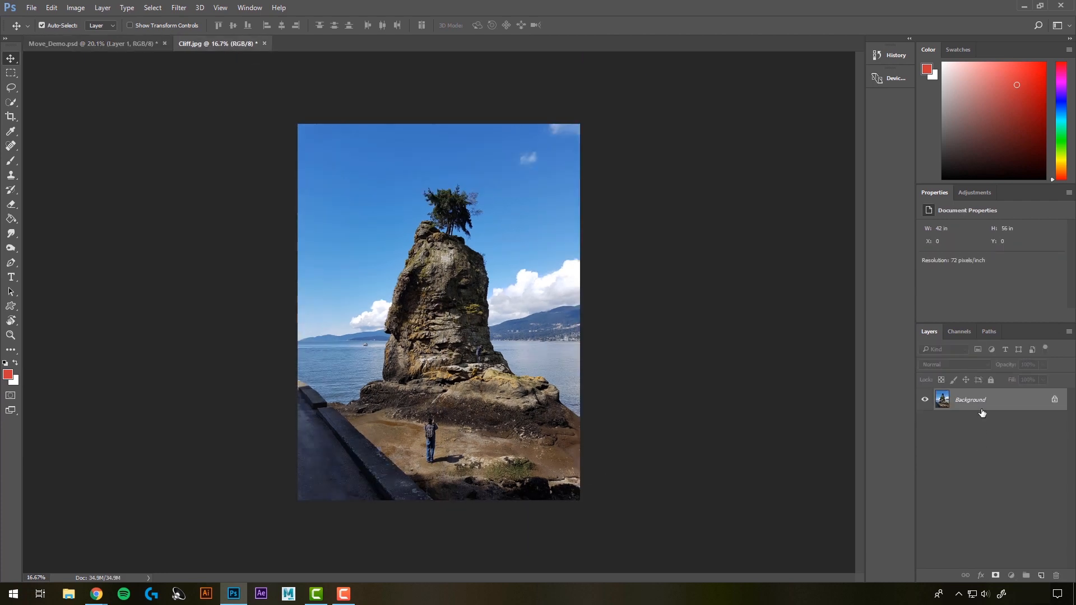
left_click_drag(983, 406, 438, 304)
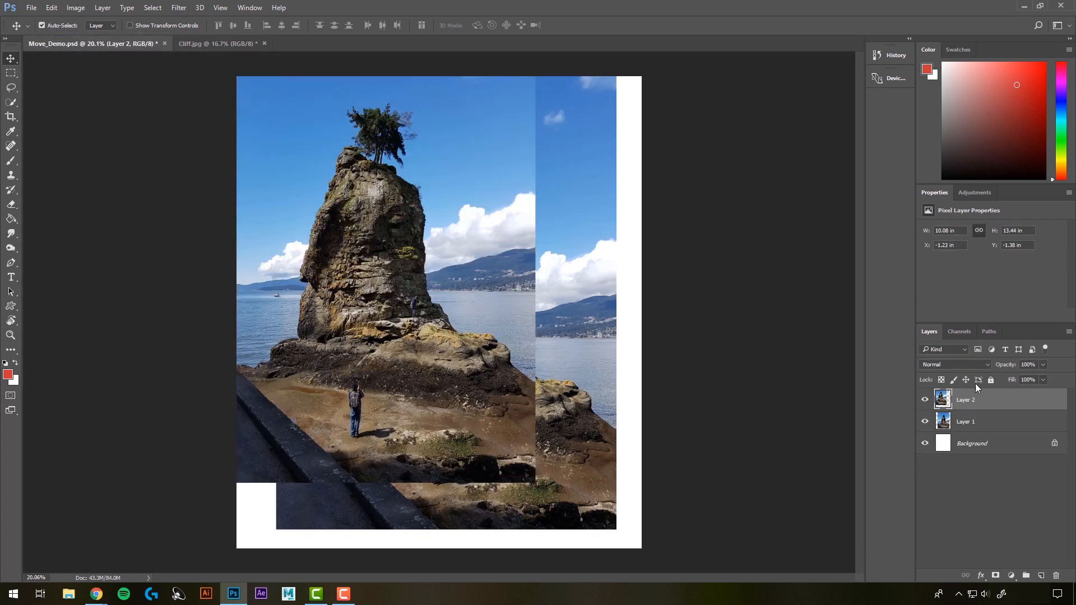
left_click_drag(395, 259, 423, 316)
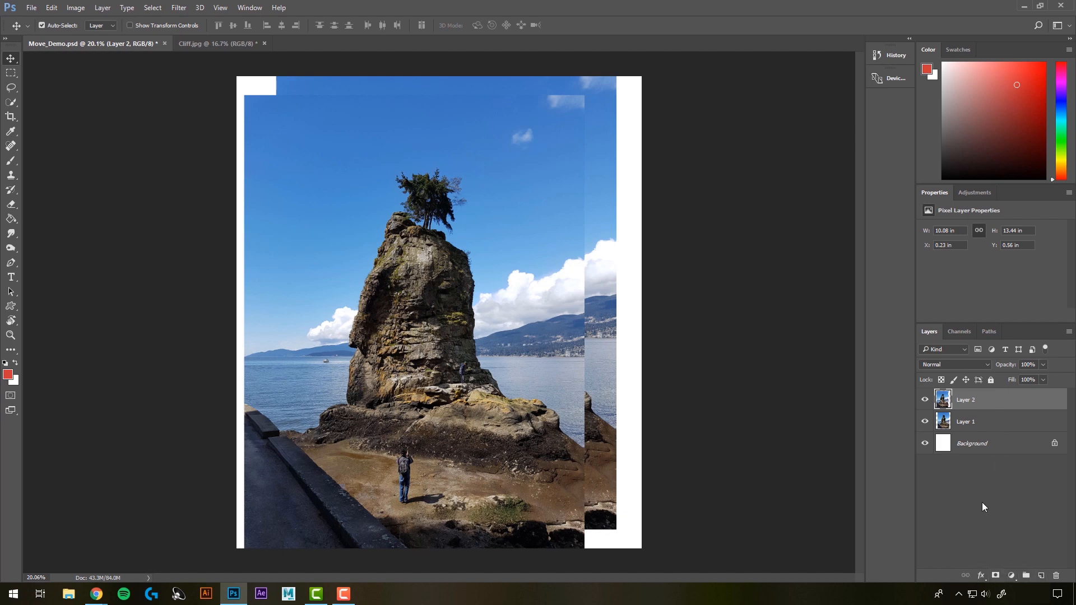
Step: Delete the duplicate cliff layer, Layer 2, and shift the remaining cliff photo to about X 0.96 in
left_click(968, 417)
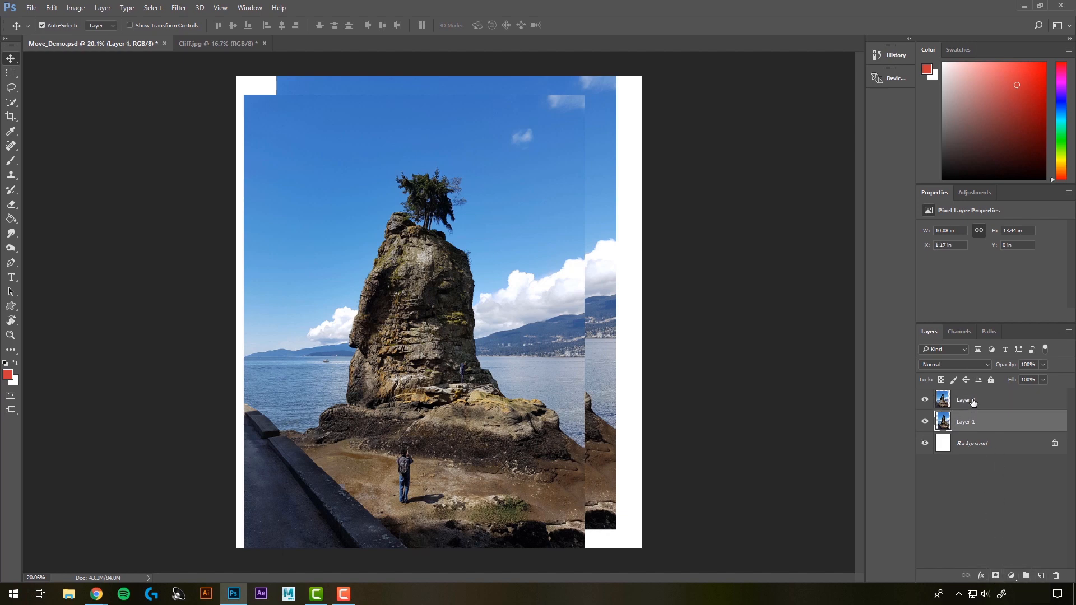
left_click(973, 402)
left_click(972, 426)
left_click(975, 406)
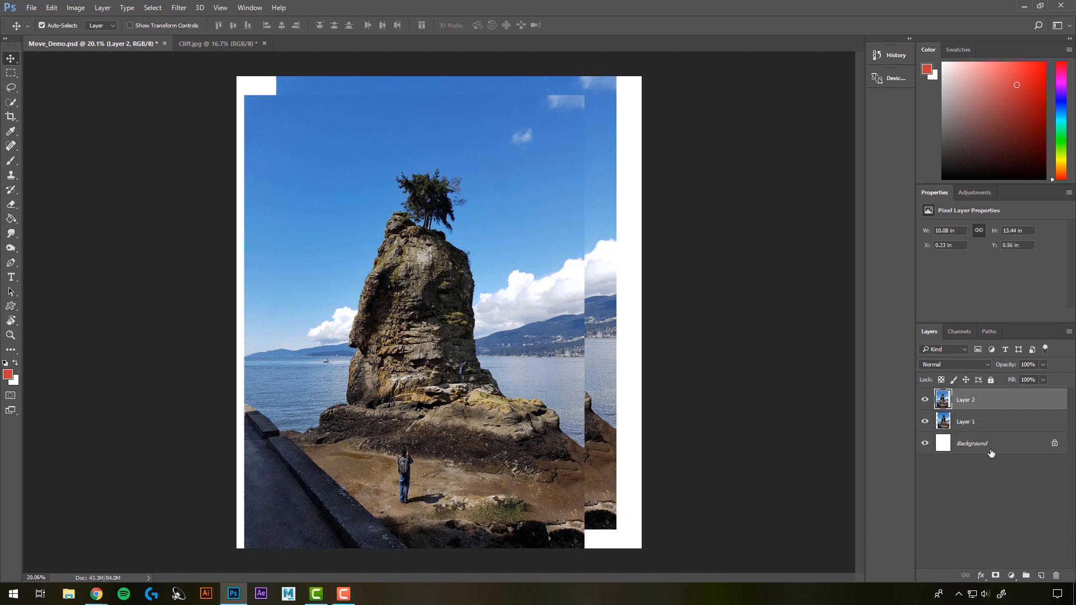
left_click(1056, 578)
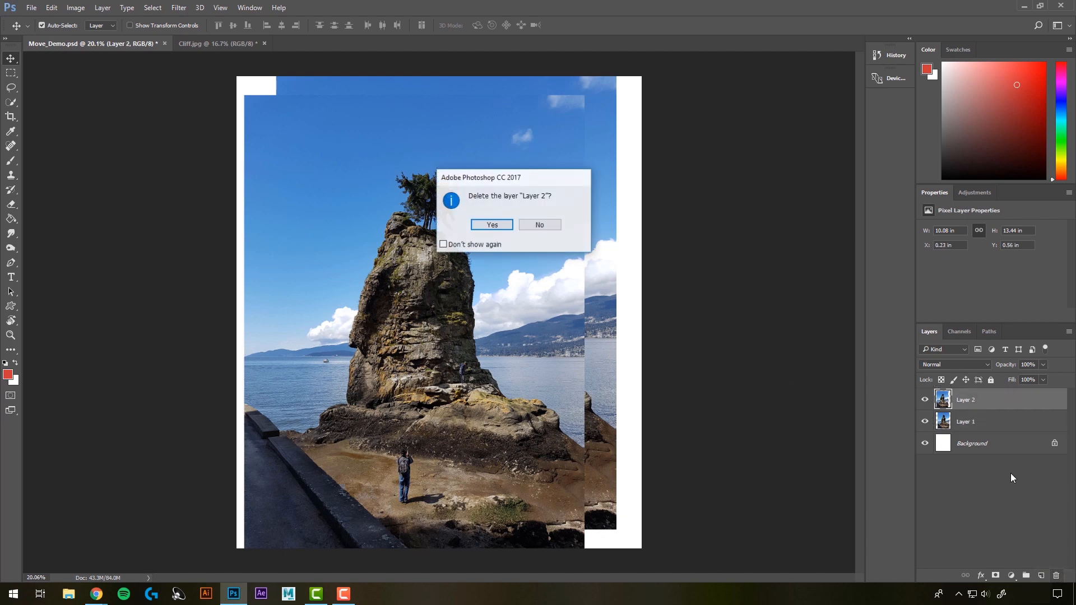
left_click(491, 226)
mouse_move(474, 266)
left_mouse_down()
mouse_move(467, 297)
mouse_move(467, 265)
left_mouse_up()
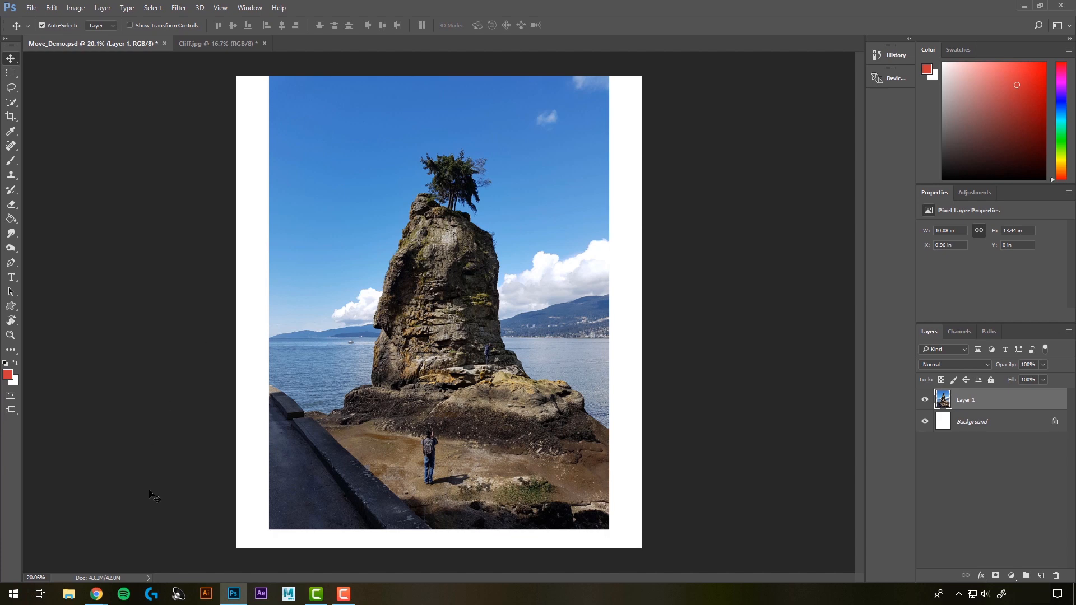
Step: Place Flower.jpg from the Photoshop Temp Files folder in File Explorer into Move_Demo.psd at 25% scale
left_click(68, 593)
left_click_drag(704, 224, 785, 188)
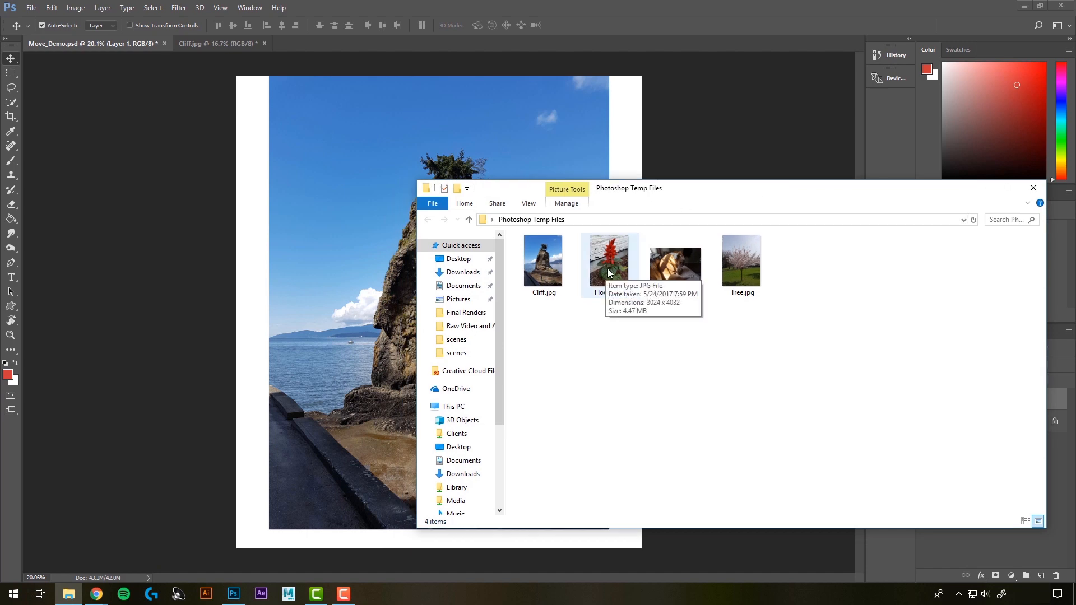
left_click_drag(607, 274, 362, 236)
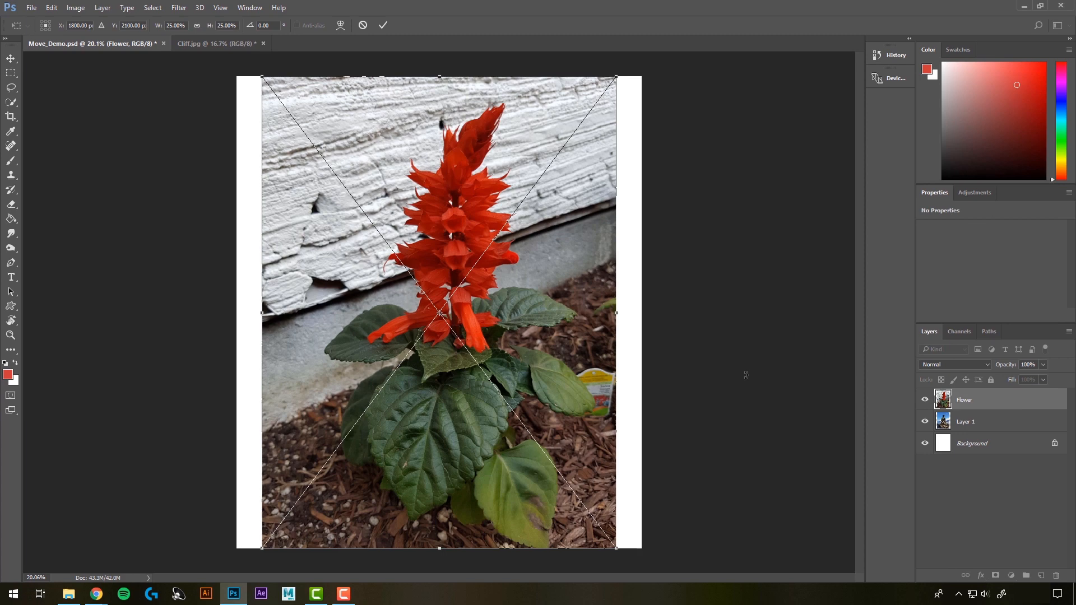
key("Return")
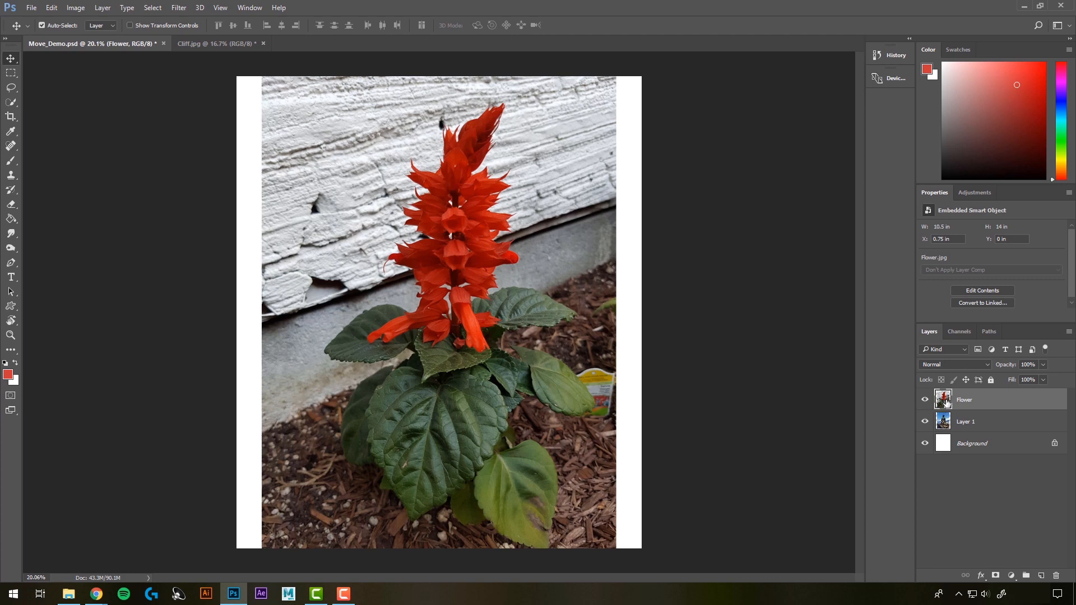
Step: Convert the cliff photo's Layer 1 in Move_Demo.psd to a Smart Object and deselect it
left_click(197, 43)
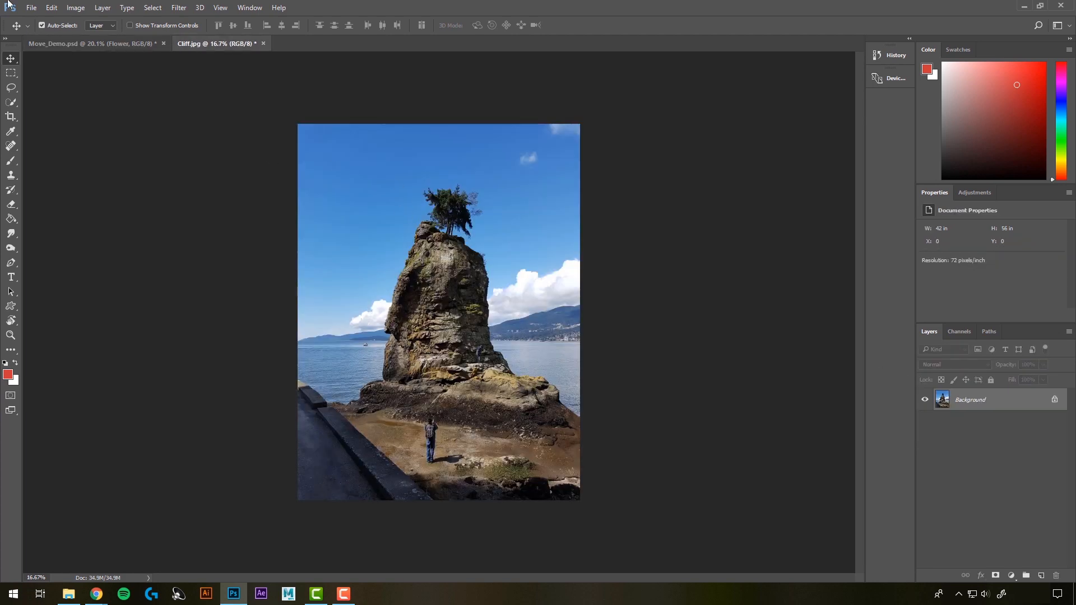
left_click(79, 43)
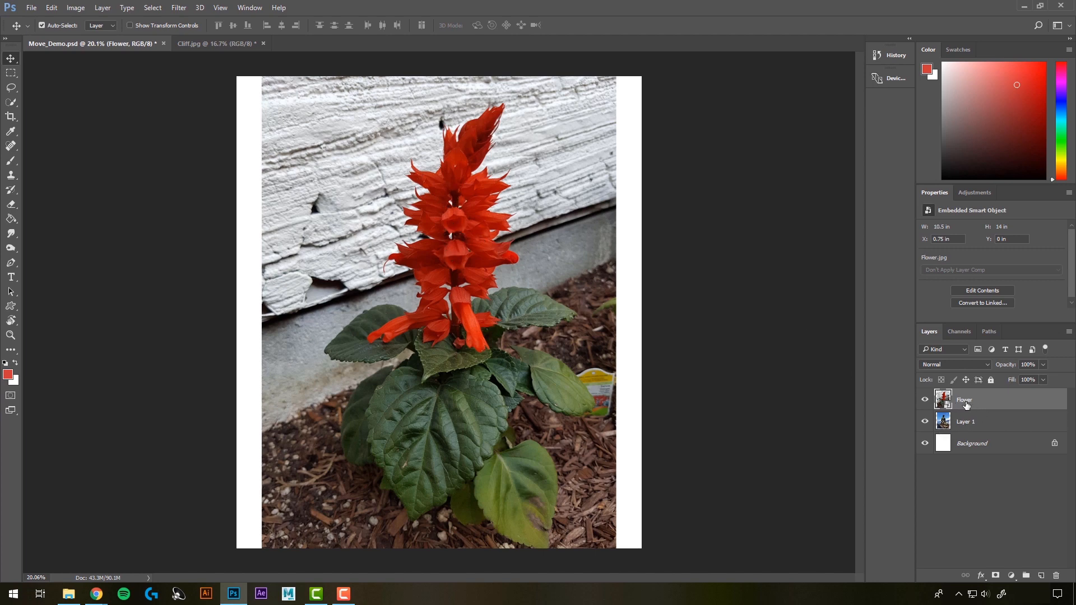
left_click(961, 423)
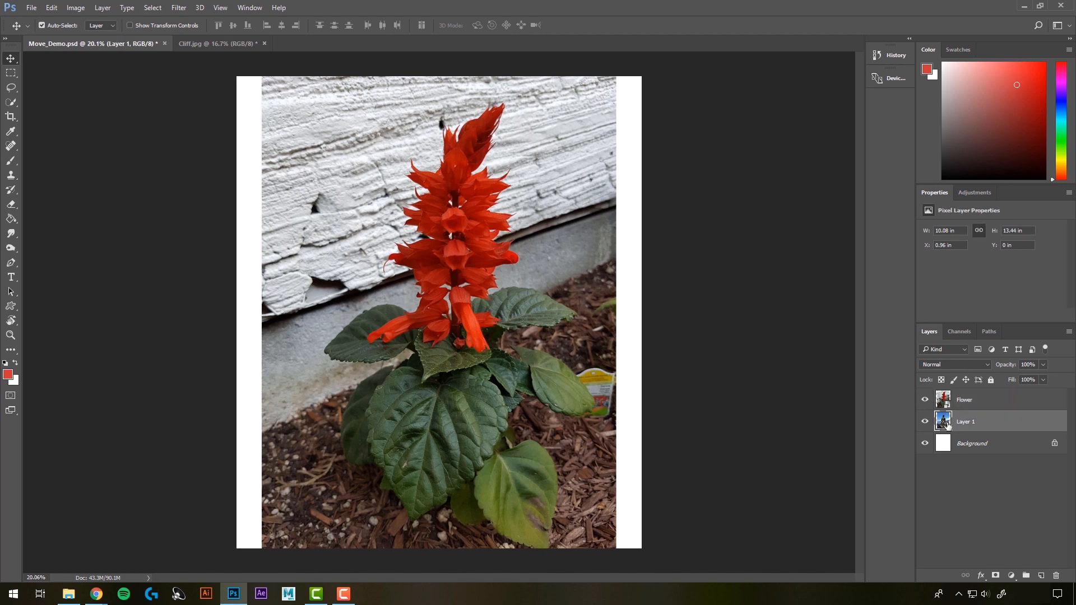
right_click(959, 425)
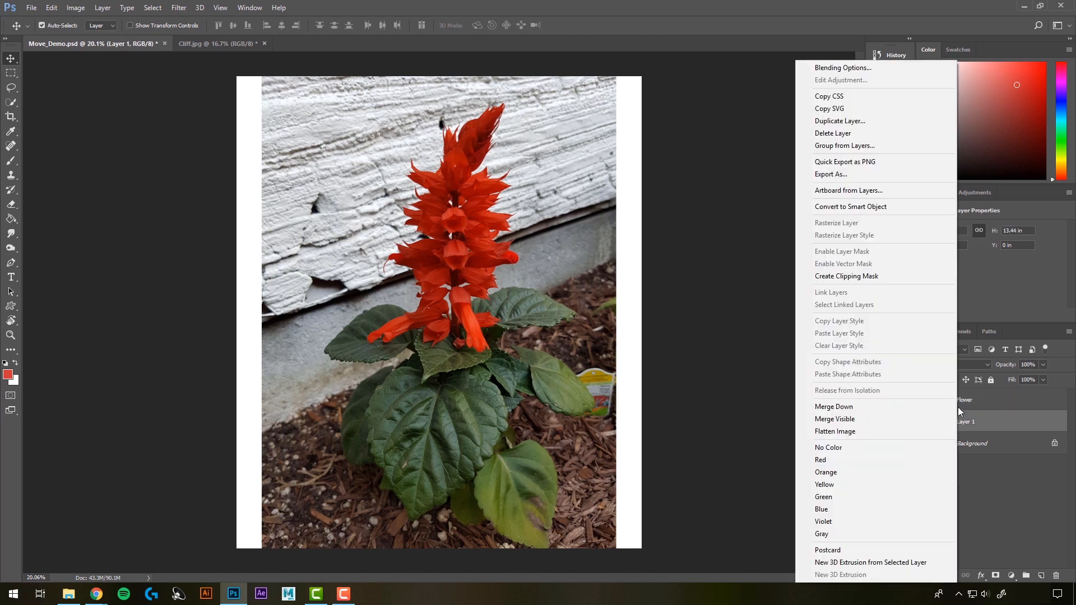
left_click(849, 207)
left_click(728, 385)
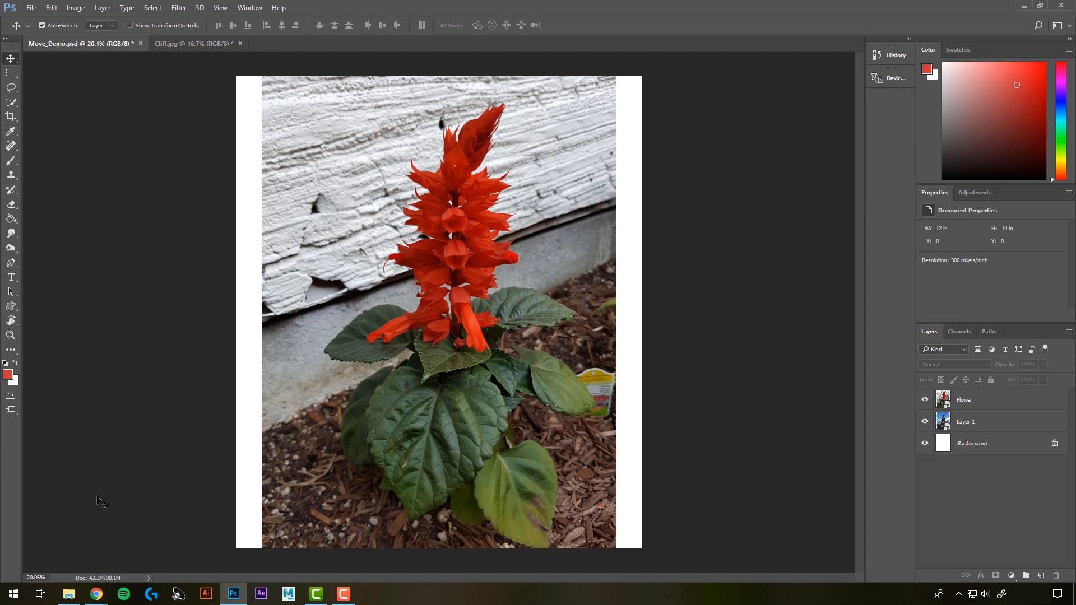
Step: Switch to the Photoshop Temp Files folder in File Explorer and select all four images from Cliff.jpg to Tree.jpg
left_click(69, 595)
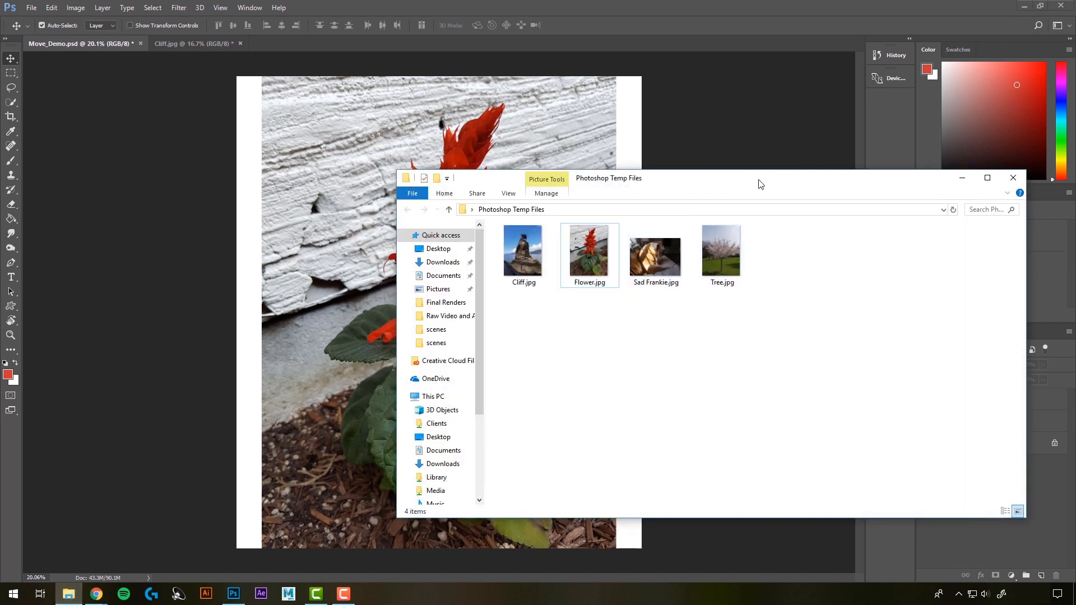
left_click_drag(761, 184, 806, 177)
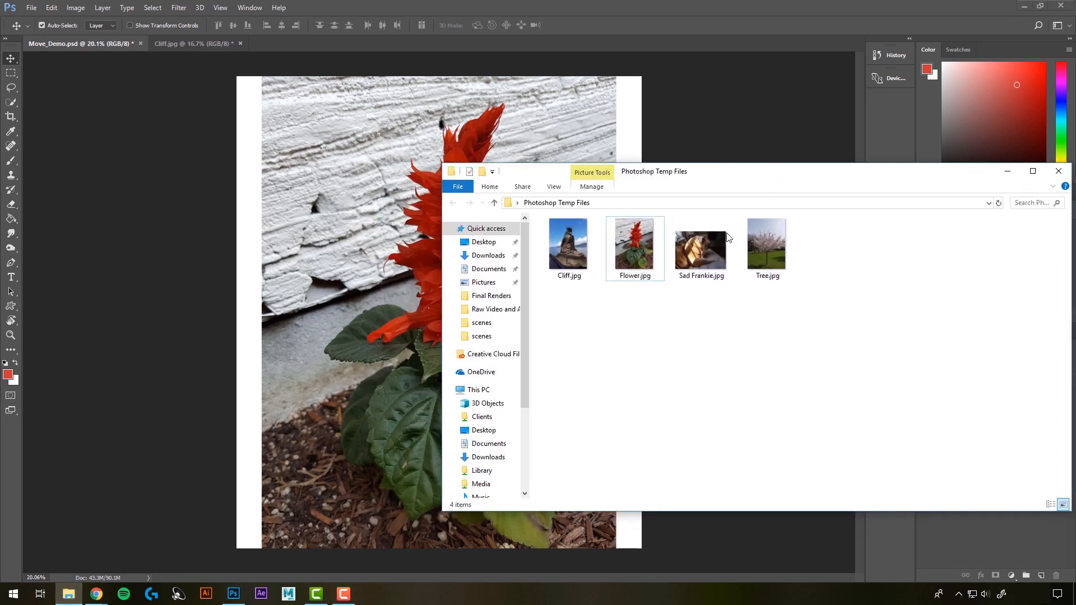
left_click(570, 253)
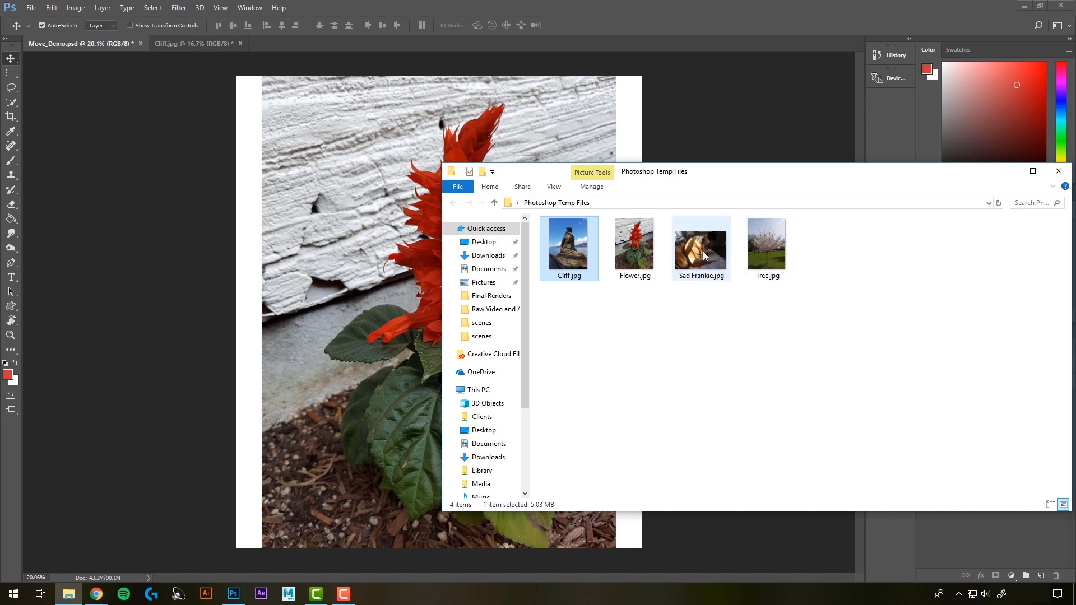
left_click(707, 275, "ctrl")
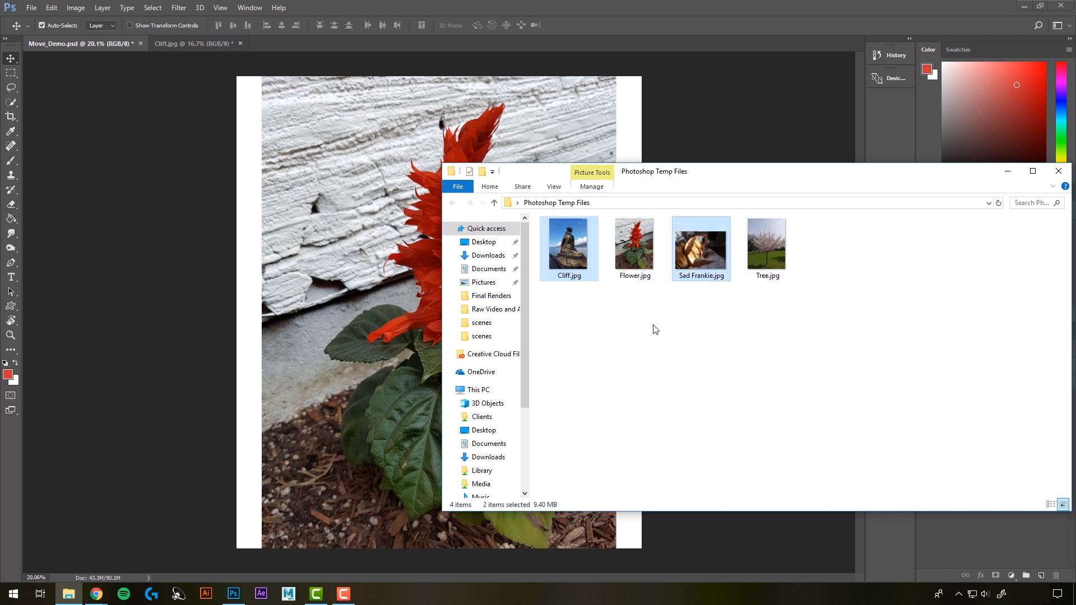
left_click(764, 251)
left_click(561, 266, "shift")
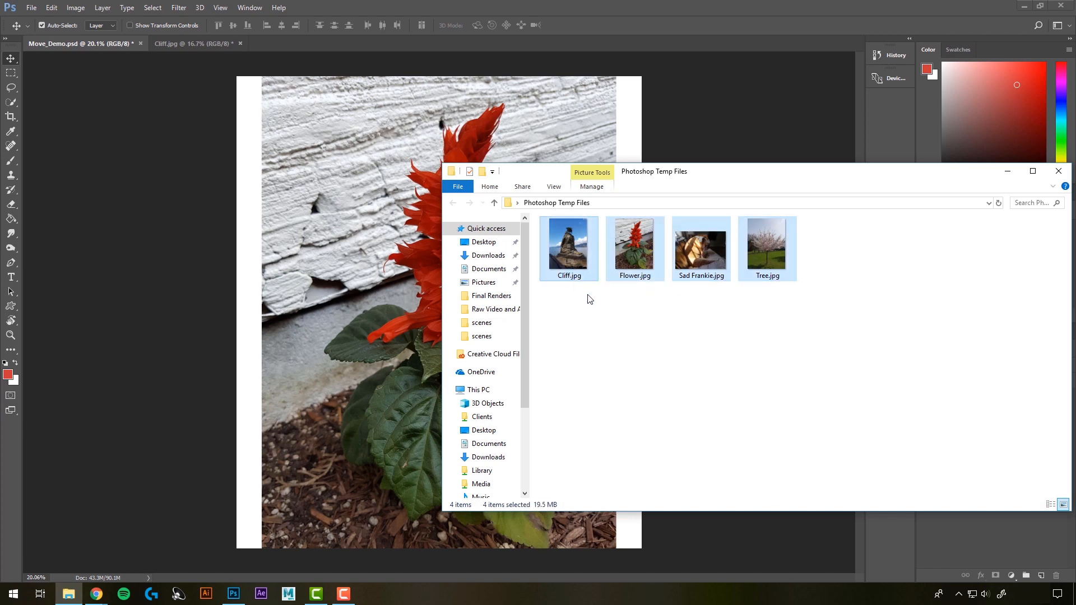
Step: Place only Tree.jpg and Sad Frankie.jpg together into Move_Demo.psd, keeping their default scale
left_click(571, 249)
left_click(698, 254, "ctrl")
left_click(762, 249, "ctrl")
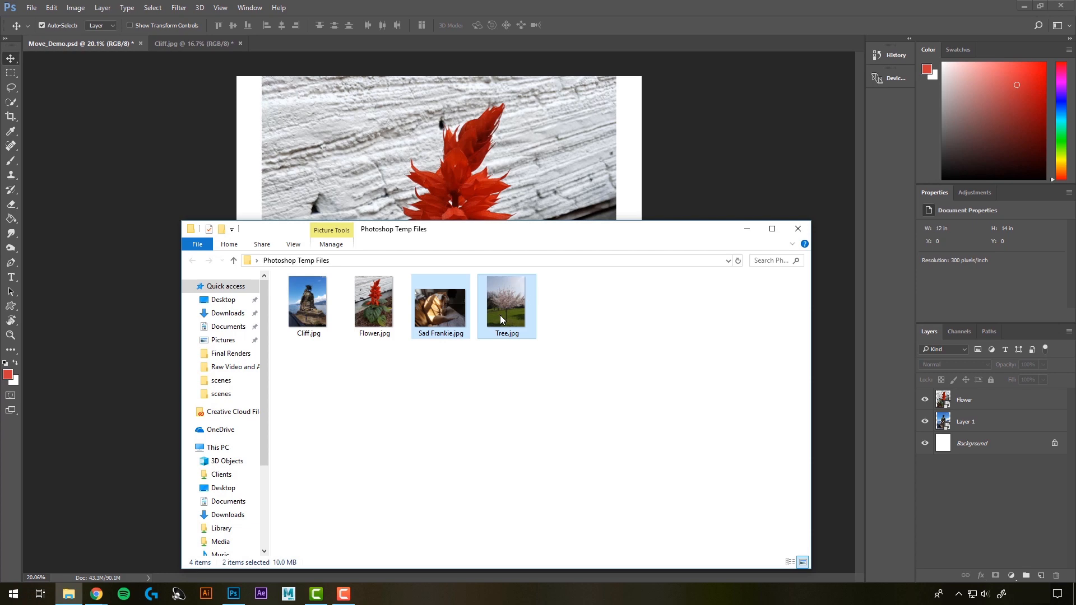
left_click_drag(500, 315, 505, 196)
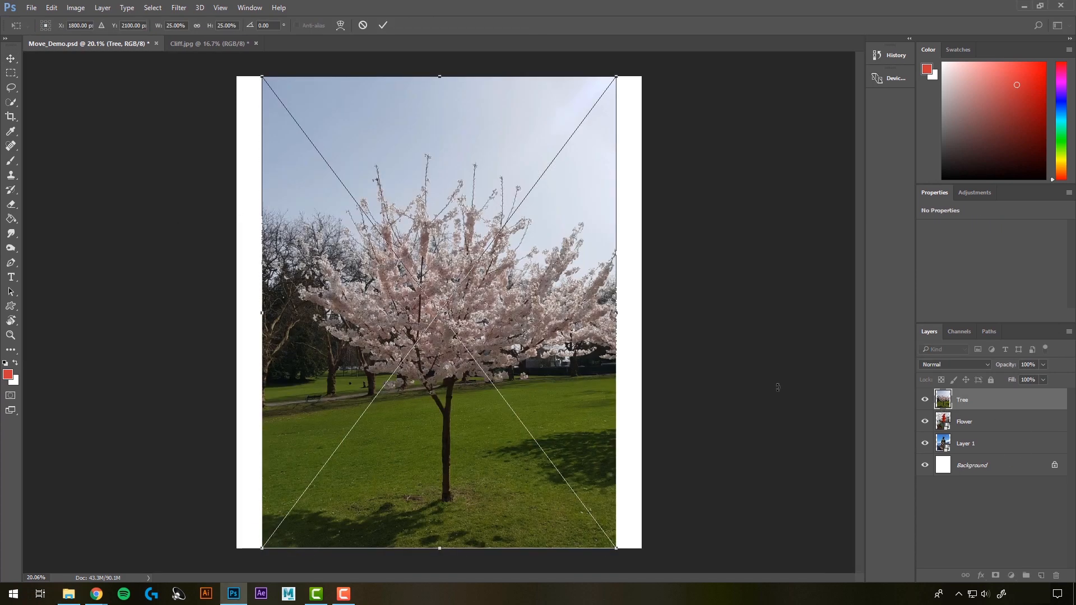
key("Return")
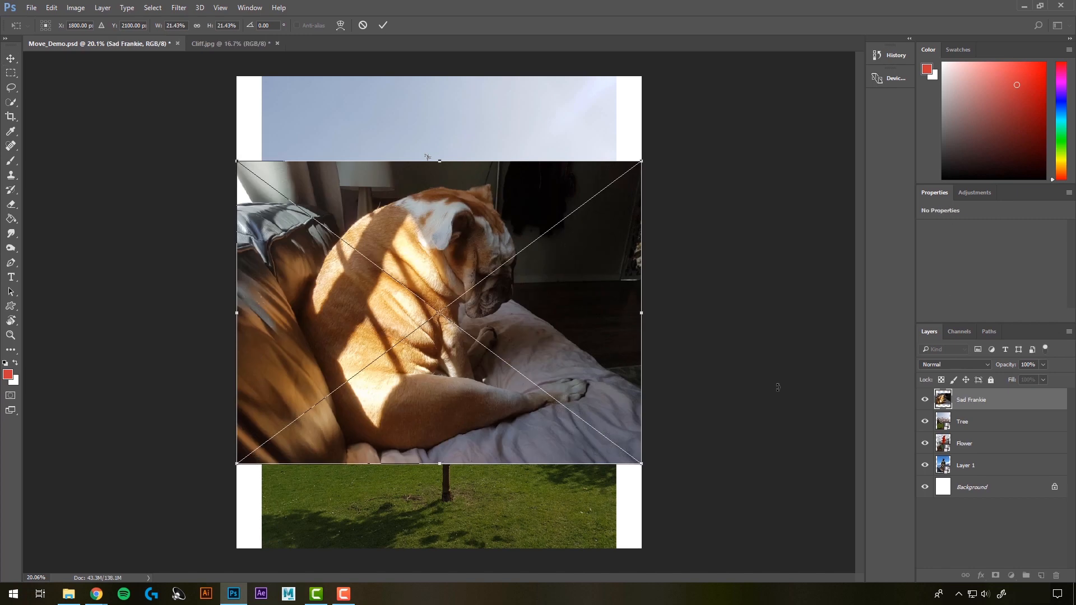
key("Return")
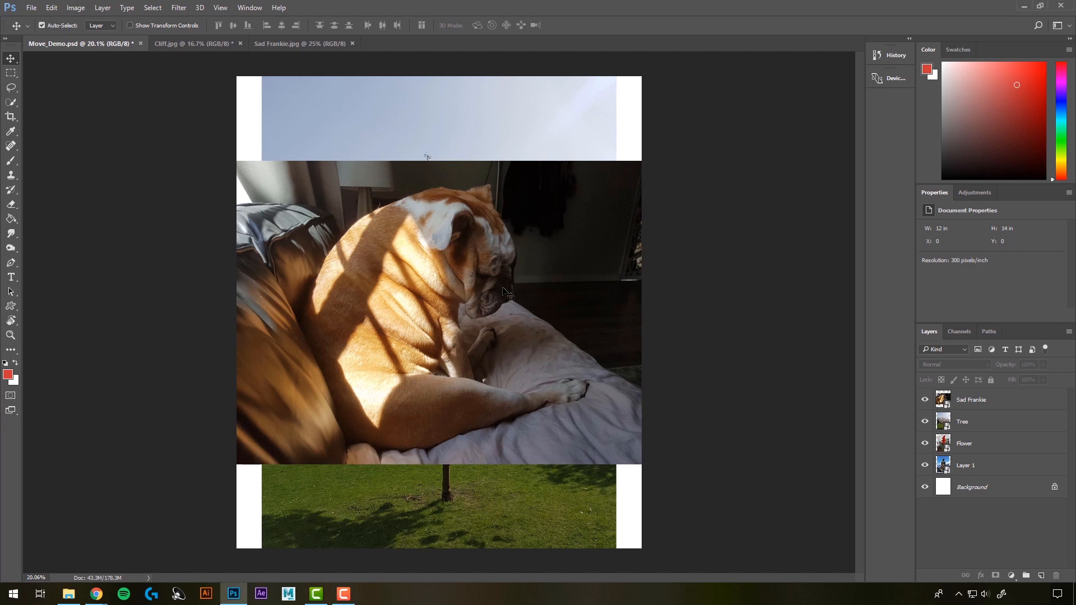
Step: Move the dog image down the canvas to about X 0 in, Y 4.08 in
left_click_drag(530, 269, 536, 246)
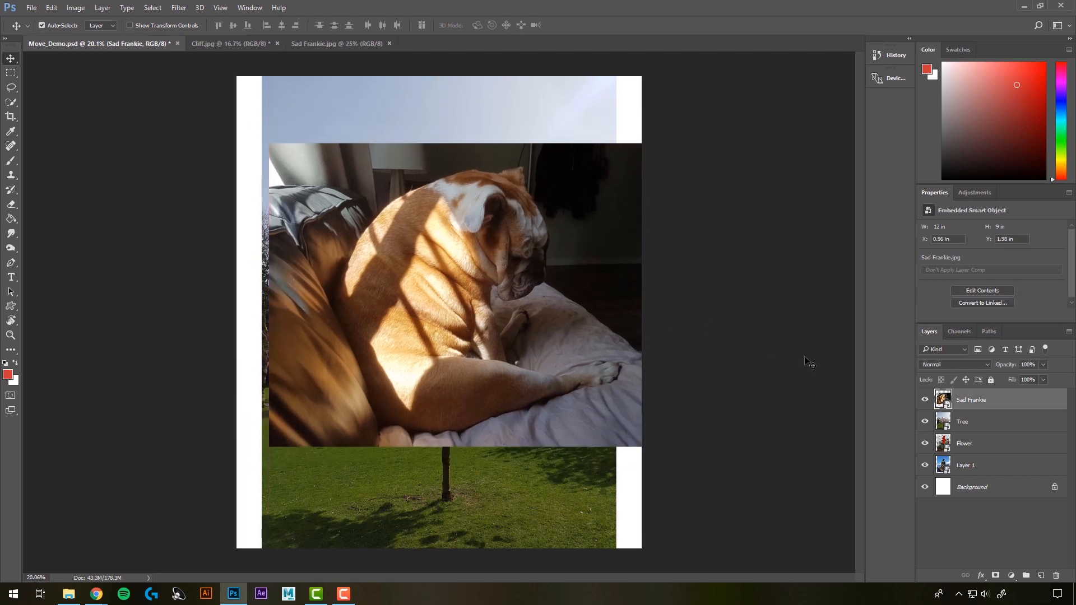
left_click_drag(468, 296, 435, 367)
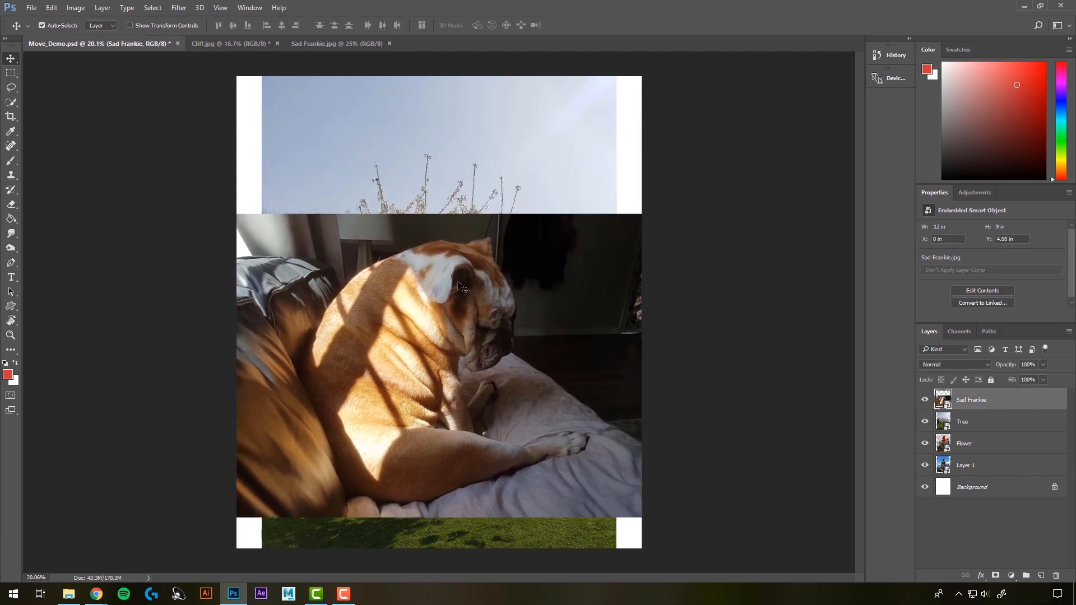
Step: Move the tree image up and left, and offset the flower and cliff images so their edges show behind it
left_click(545, 183)
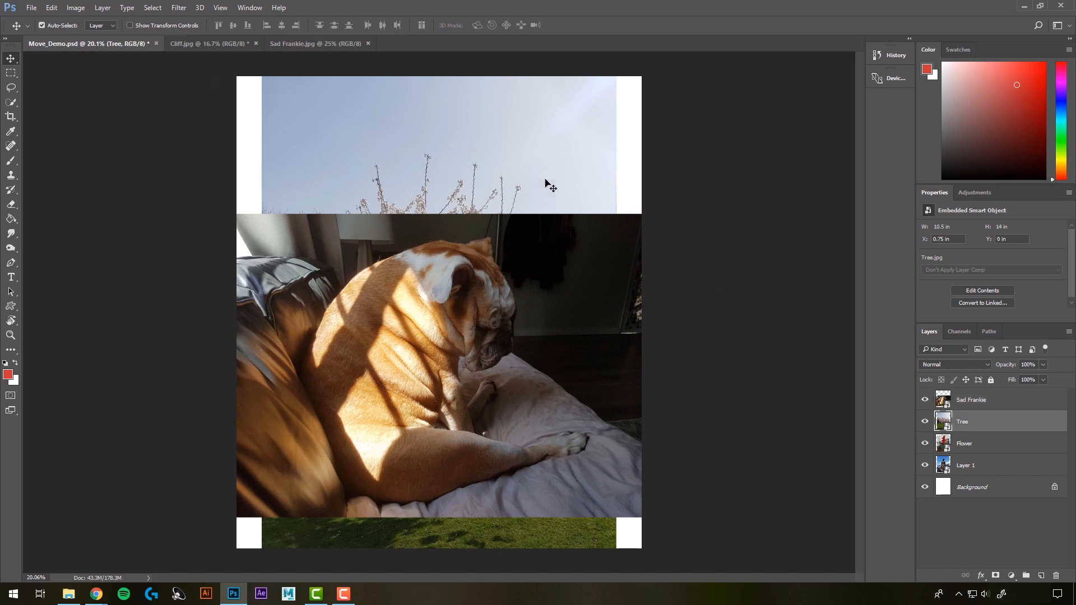
left_click_drag(545, 182, 491, 152)
left_click_drag(585, 179, 624, 194)
left_click(602, 148)
left_click_drag(572, 120, 604, 265)
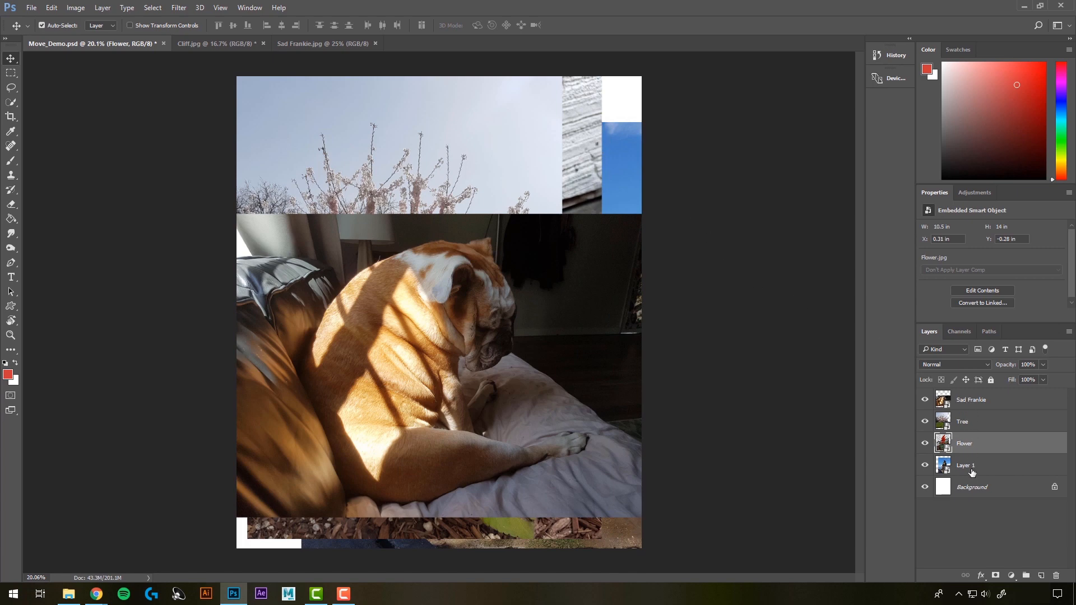
Step: Reposition the tree at about X -1.54 in, the dog at X -0.64 in, Y 4.34 in, and the flower at X 0.85 in
left_click_drag(414, 172, 391, 173)
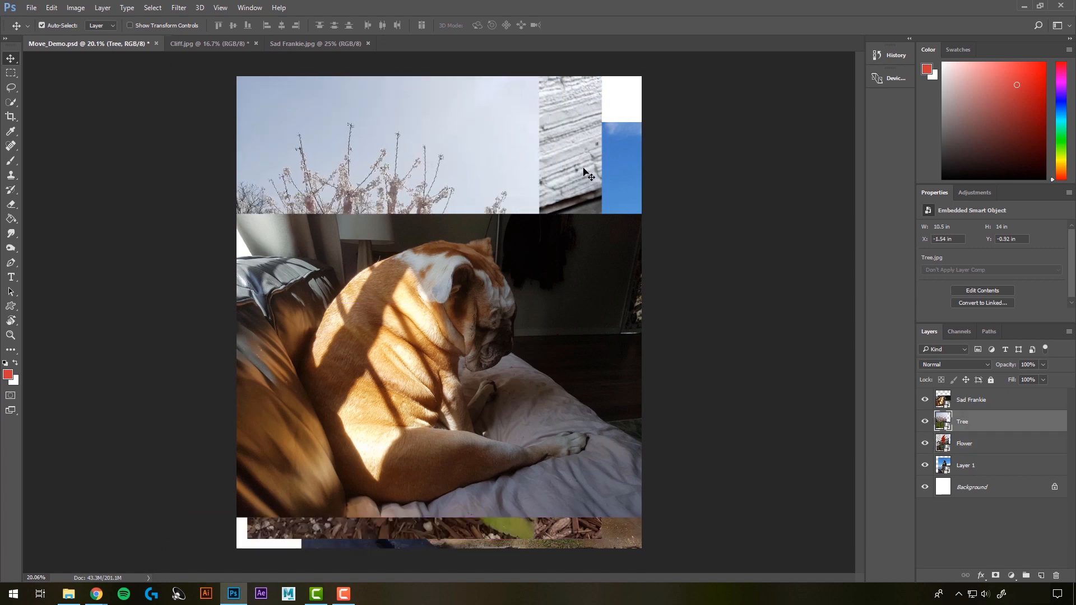
left_click_drag(583, 173, 623, 174)
left_click_drag(476, 294, 455, 303)
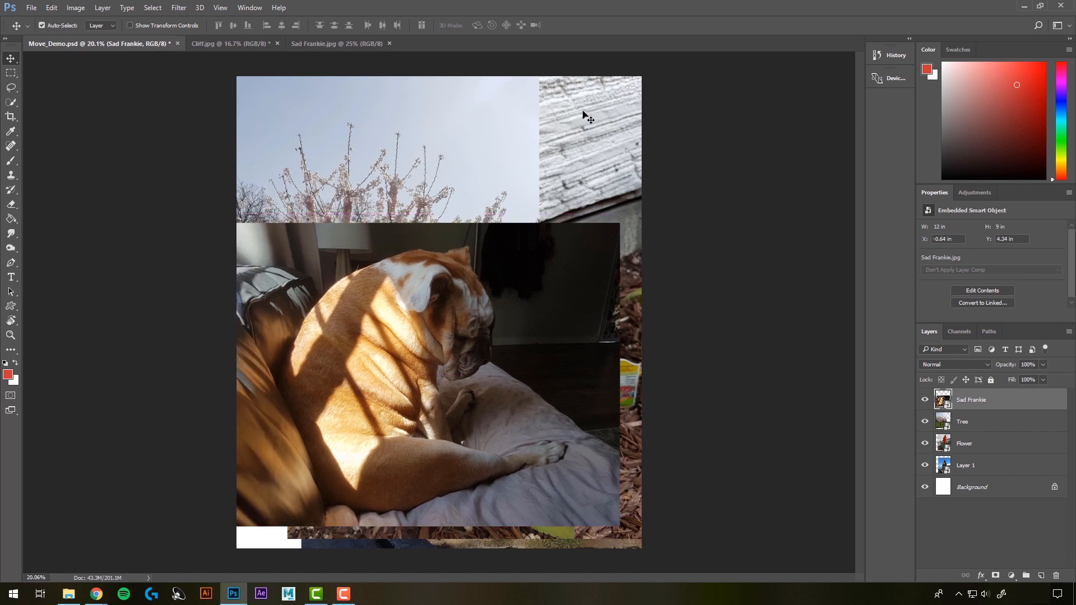
left_click_drag(588, 113, 566, 113)
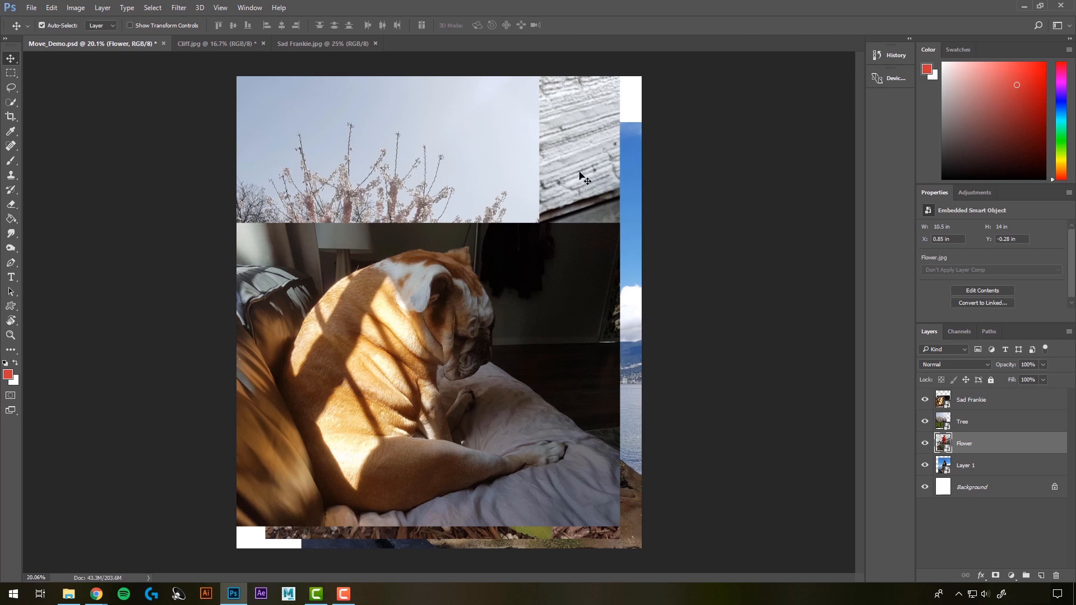
Step: Turn off Auto-Select and move the Flower layer to about X 2.1 in, Y 1.08 in
left_click(41, 24)
left_click_drag(551, 292, 588, 314)
left_click_drag(470, 157, 477, 180)
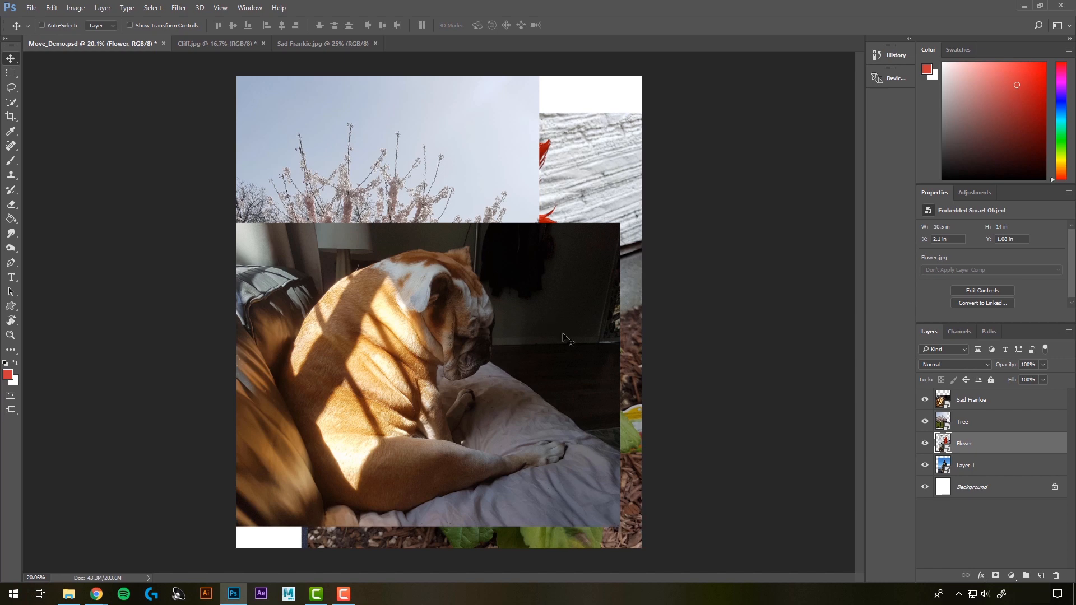
Step: Move the cliff image on Layer 1 to about X 2.1 in, Y -0.09 in
left_click(967, 466)
left_click_drag(462, 77, 440, 133)
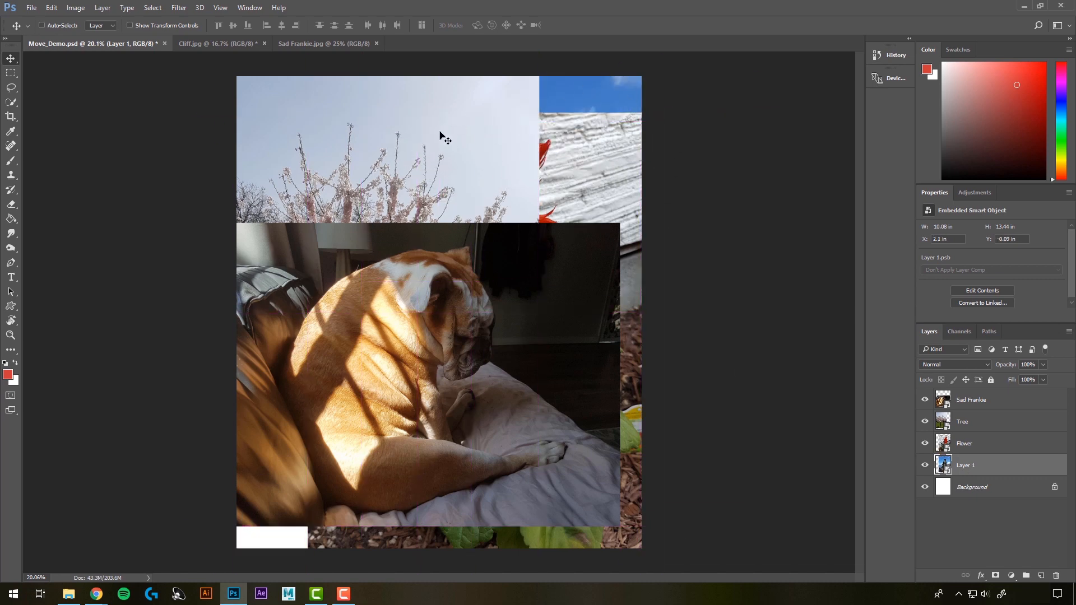
left_click_drag(438, 178, 538, 292)
Step: Select the whole range of image layers from Sad Frankie through Layer 1
left_click(968, 405)
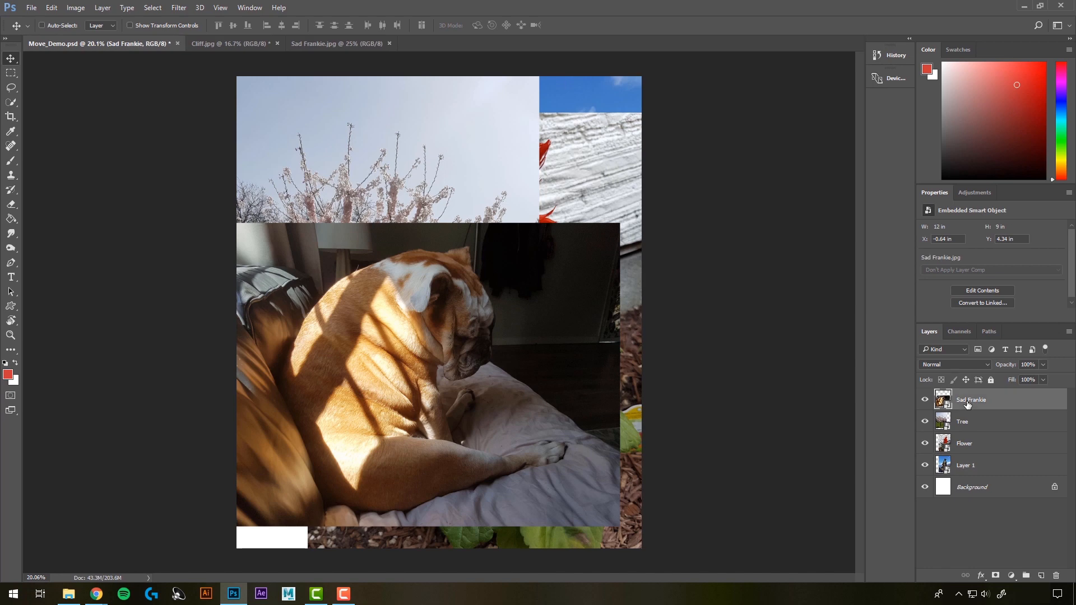
left_click(967, 445, "shift")
left_click(981, 468, "shift")
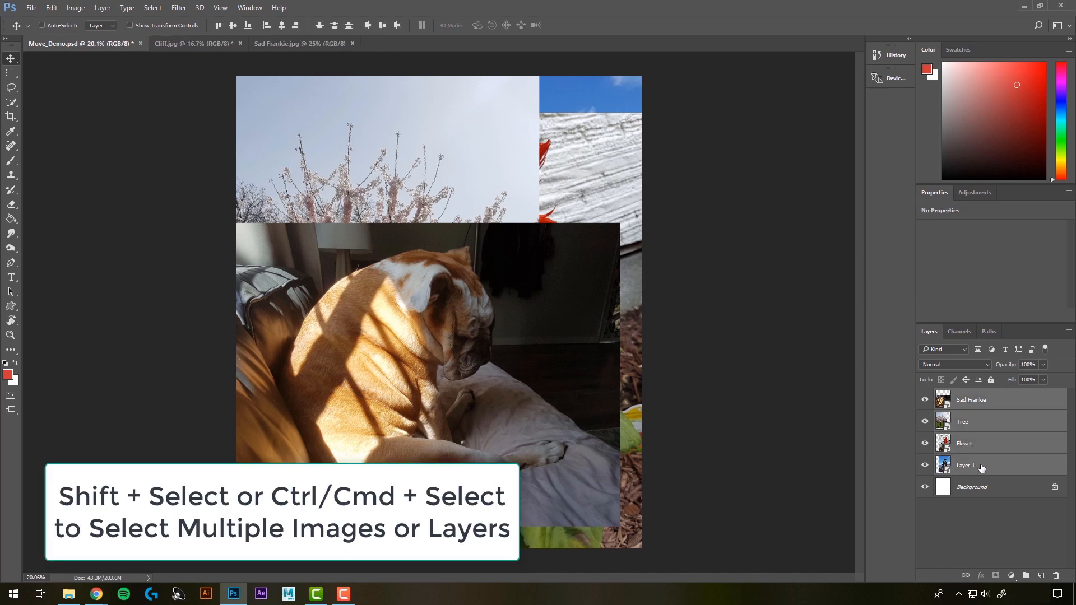
Step: Select only the Sad Frankie, Flower and Layer 1 layers and try moving them together on the canvas
left_click(970, 404)
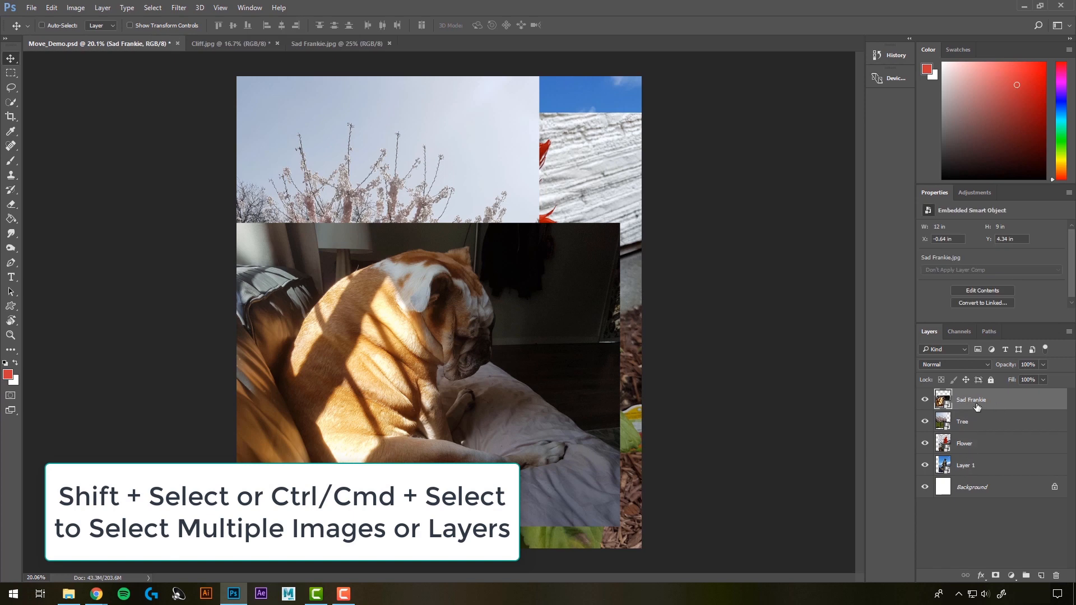
left_click(965, 444, "ctrl")
left_click(960, 468, "ctrl")
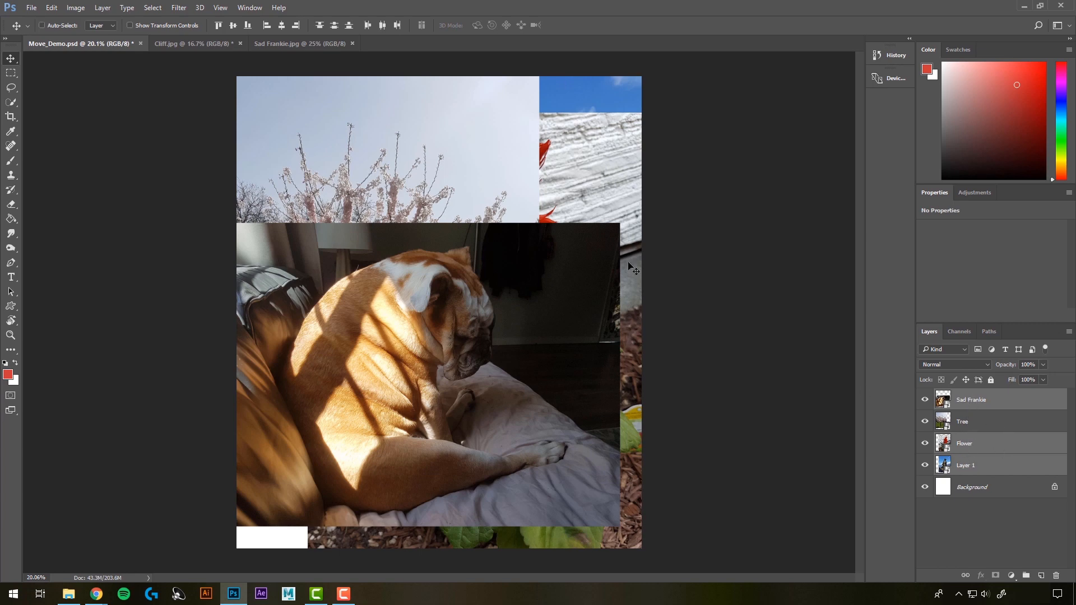
left_click_drag(631, 269, 586, 188)
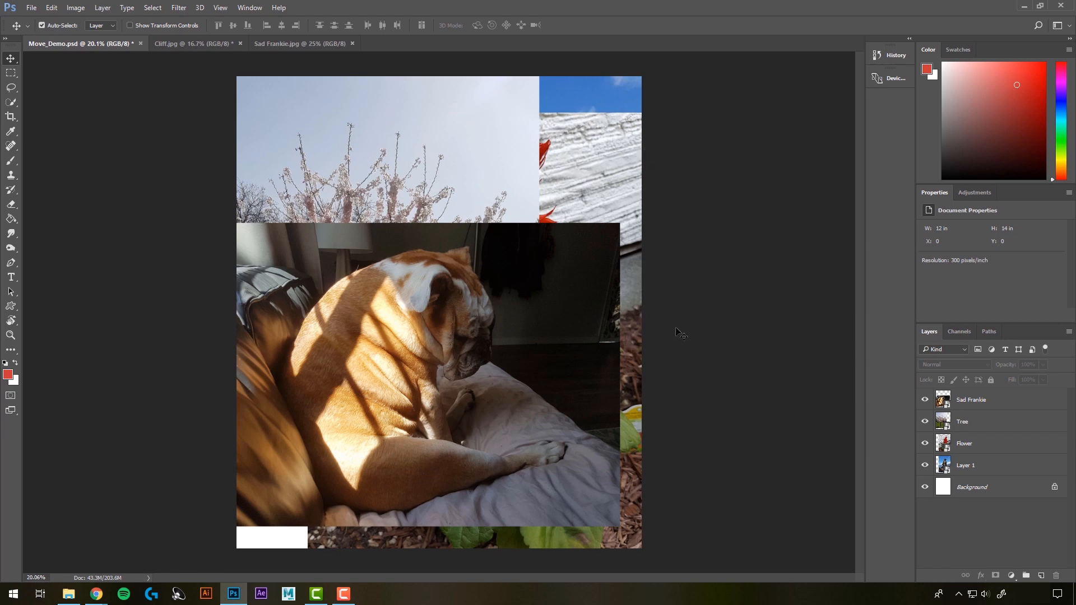
Step: Select the cliff and dog images together on the canvas and move them down and left, placing the dog at about X -1.06 in, Y 4.72 in
left_click(592, 101)
left_click(434, 427, "shift")
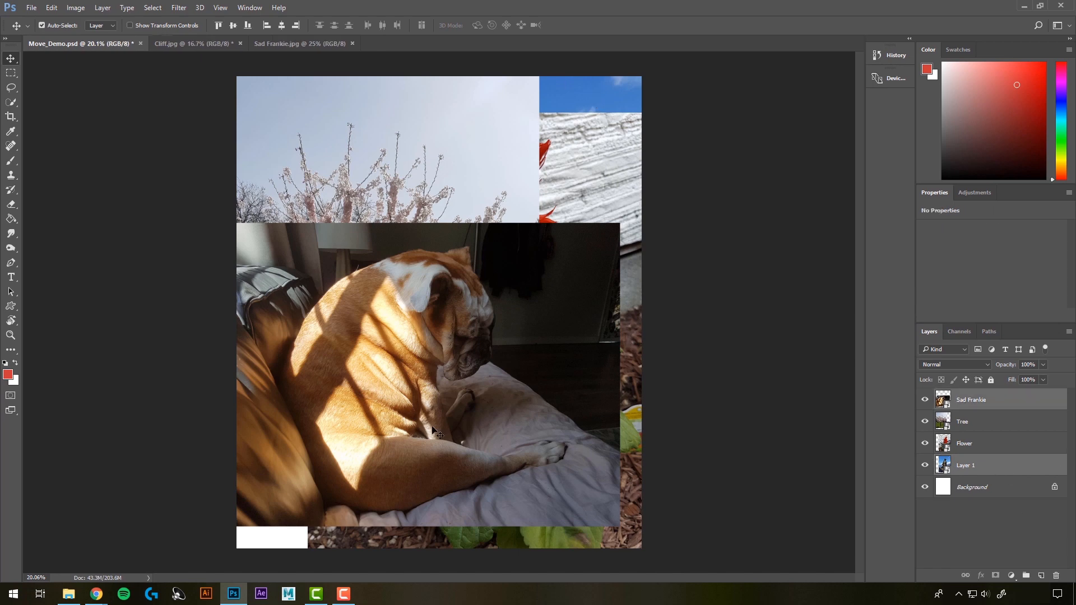
left_click_drag(581, 100, 541, 110)
key("ctrl+z")
left_click(742, 336)
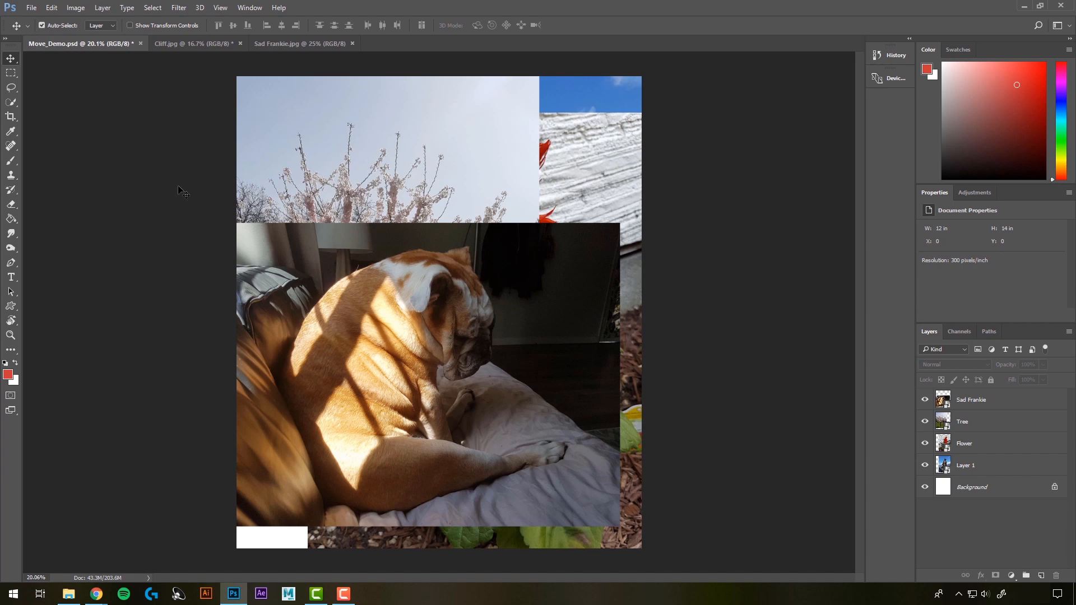
key("ctrl+z")
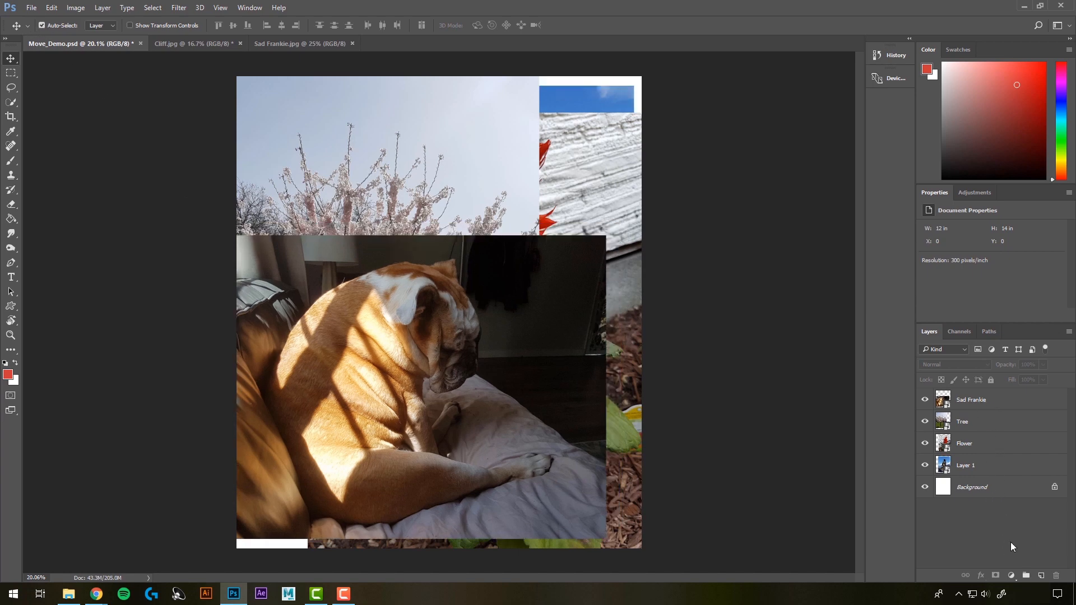
Step: Add a new empty layer above Sad Frankie and try shifting it within the layer order
left_click(1042, 576)
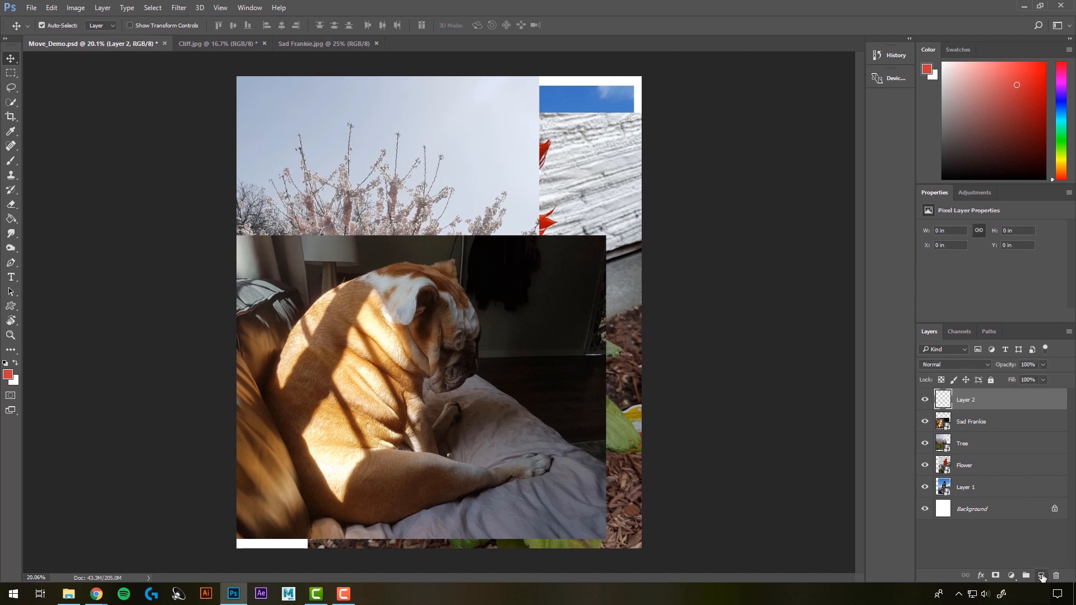
double_click(966, 401)
left_click(1007, 429)
left_click(967, 403)
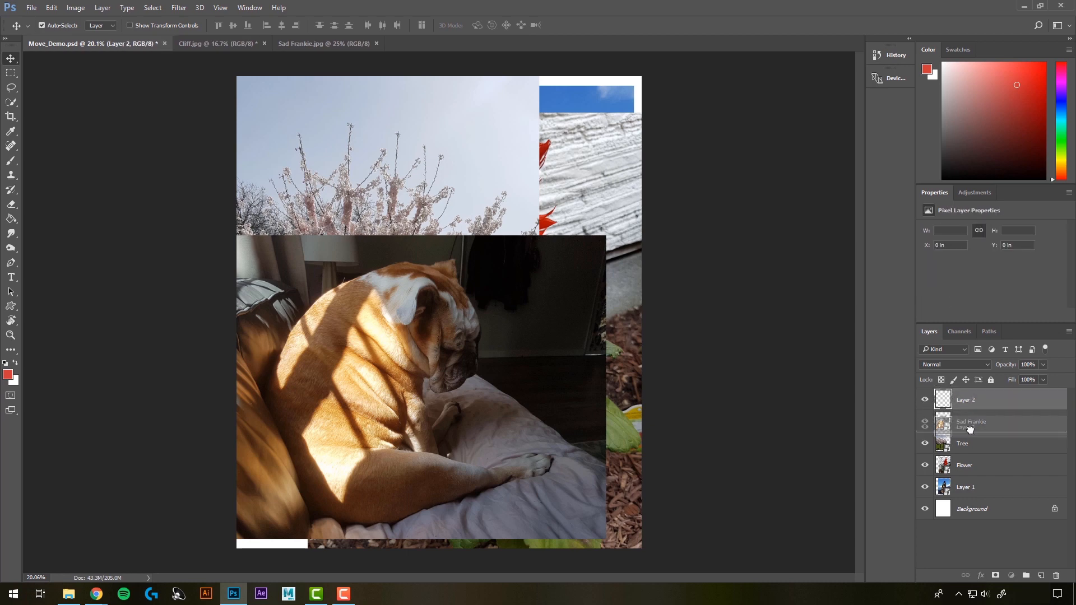
mouse_move(986, 403)
left_mouse_down()
mouse_move(990, 476)
mouse_move(983, 399)
left_mouse_up()
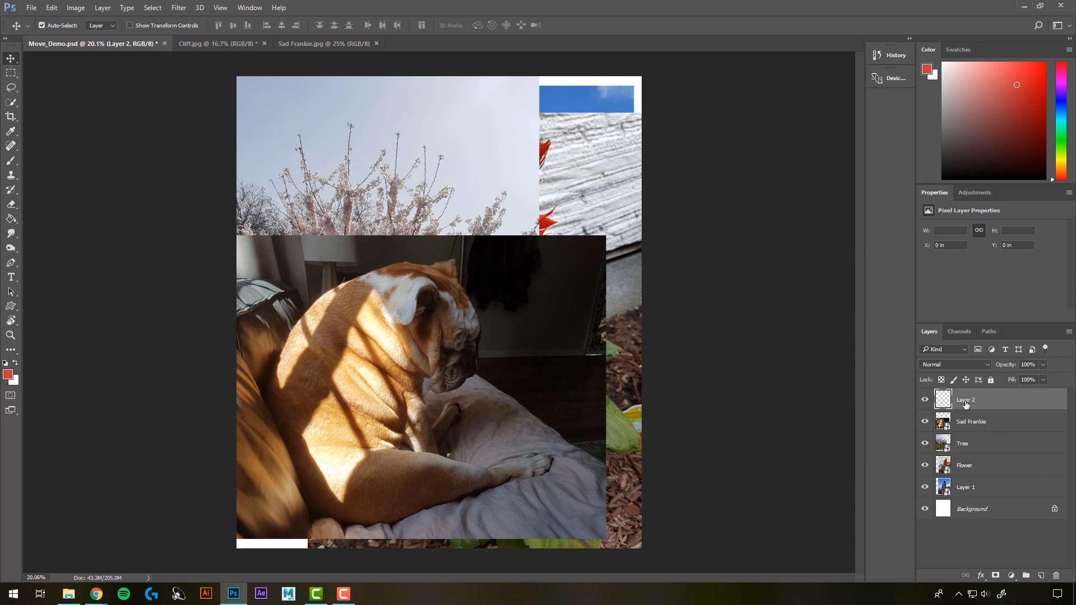
Step: Delete the empty Layer 2
left_click(1059, 578)
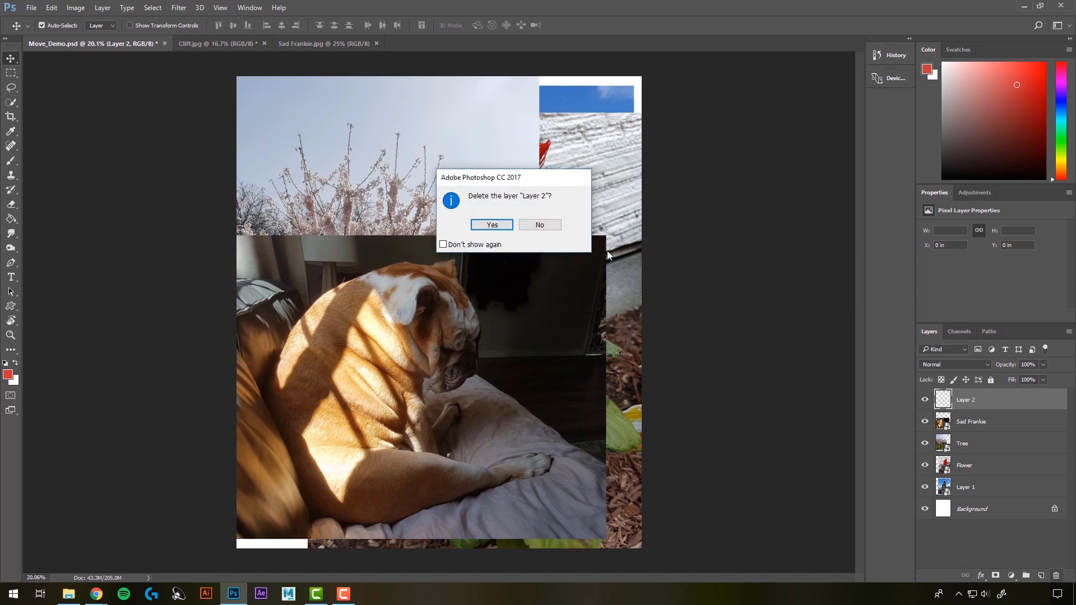
left_click(494, 225)
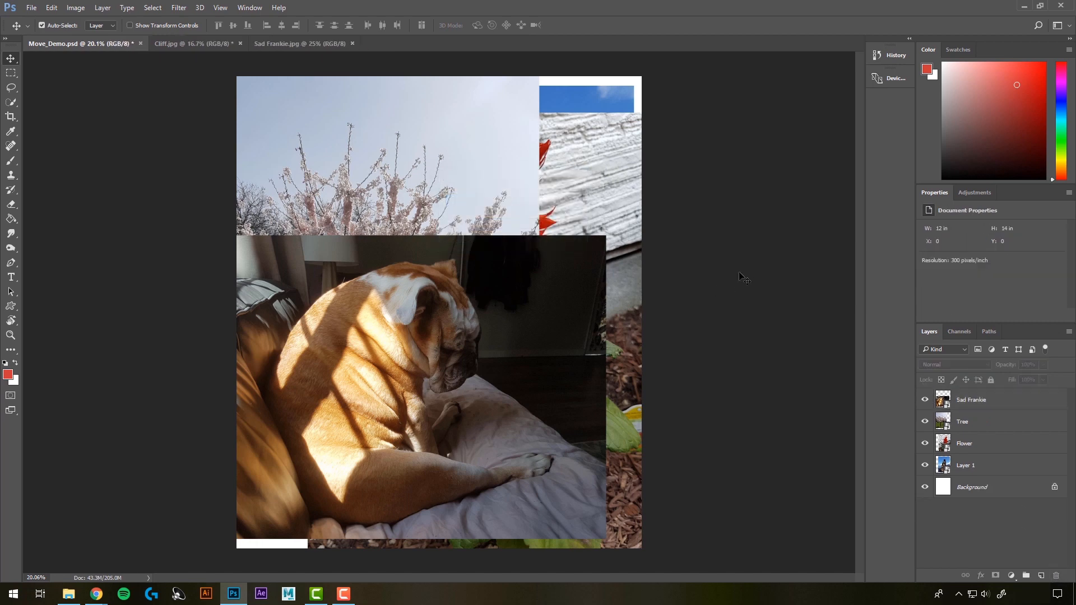
Step: With transform controls shown, try rotating the dog image to about -20.9° and scaling it to about 15.05%
left_click(129, 26)
left_click(459, 346)
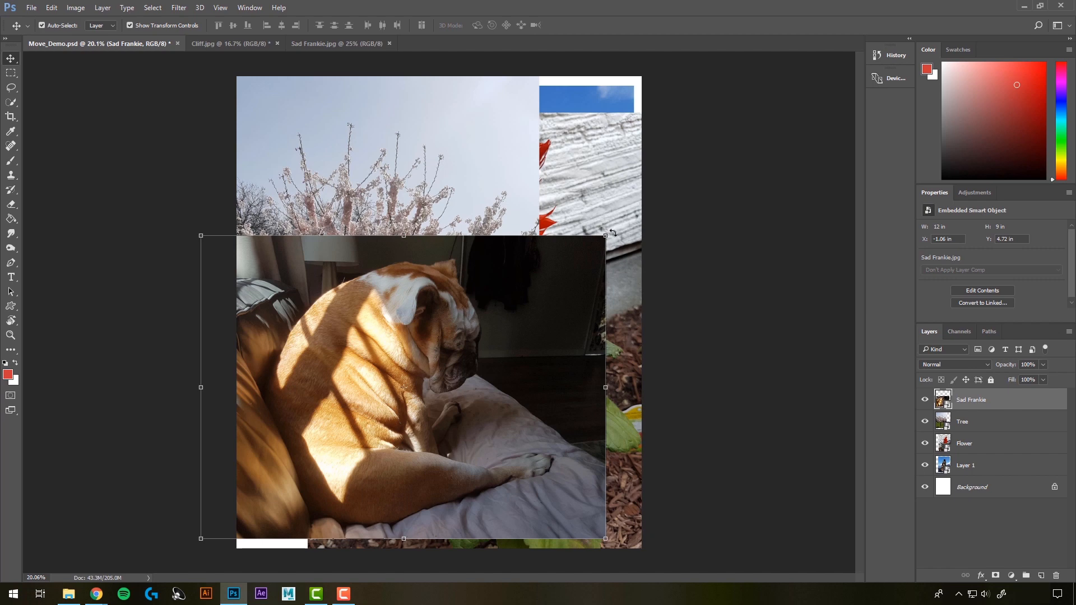
left_click_drag(613, 233, 555, 403)
left_click_drag(467, 467, 644, 294)
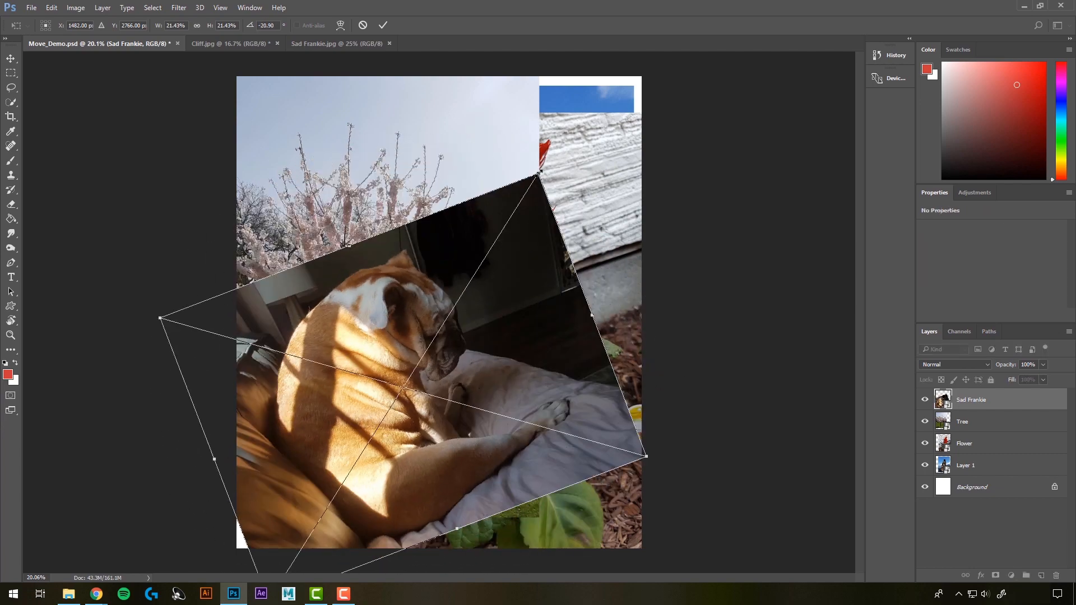
left_click_drag(539, 174, 468, 315)
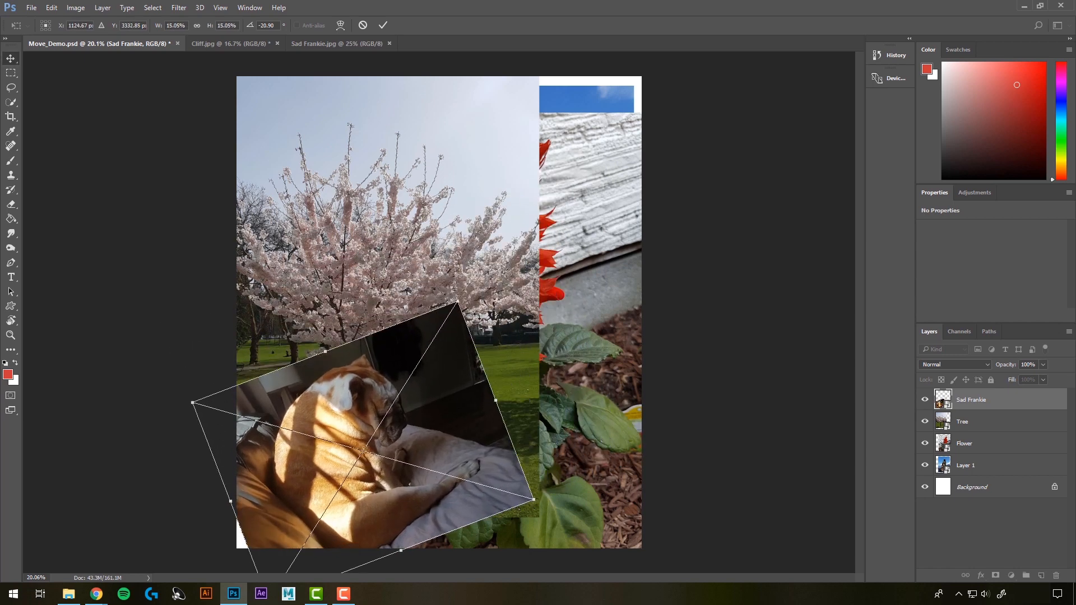
key("Return")
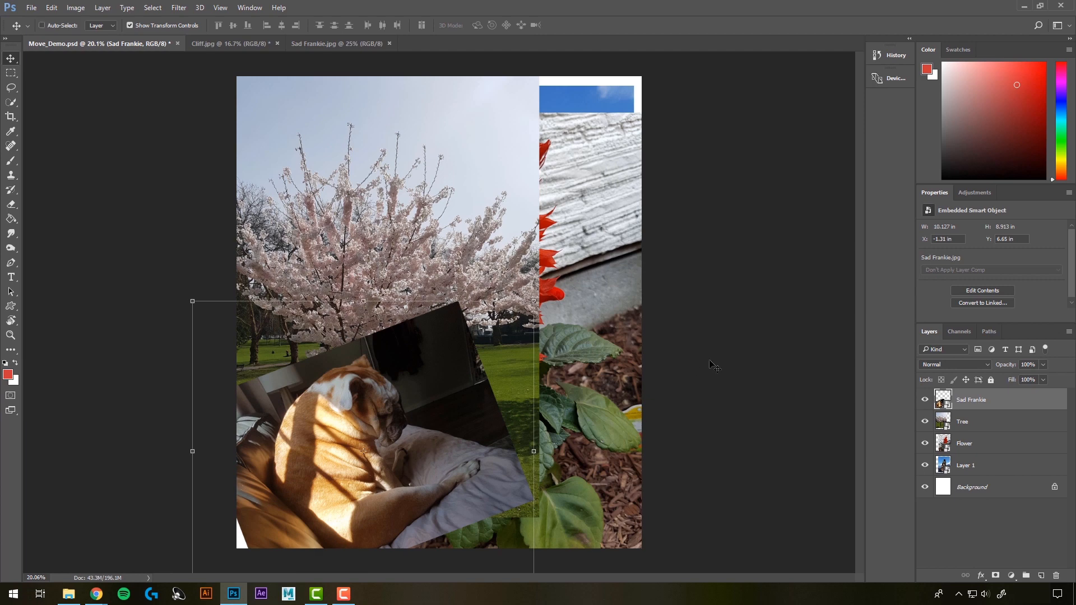
key("ctrl+z")
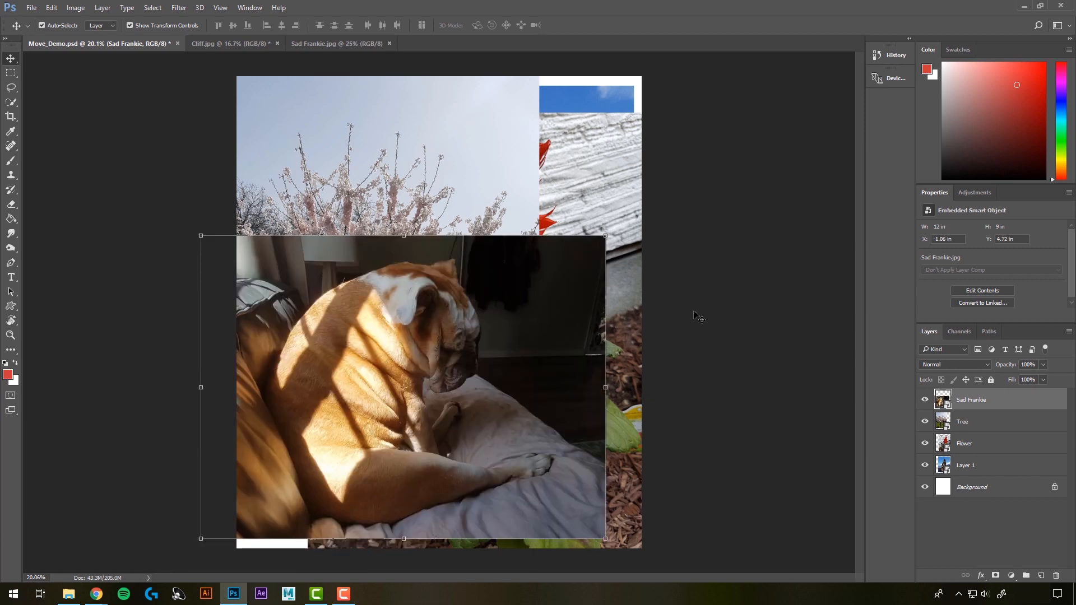
left_click(695, 313)
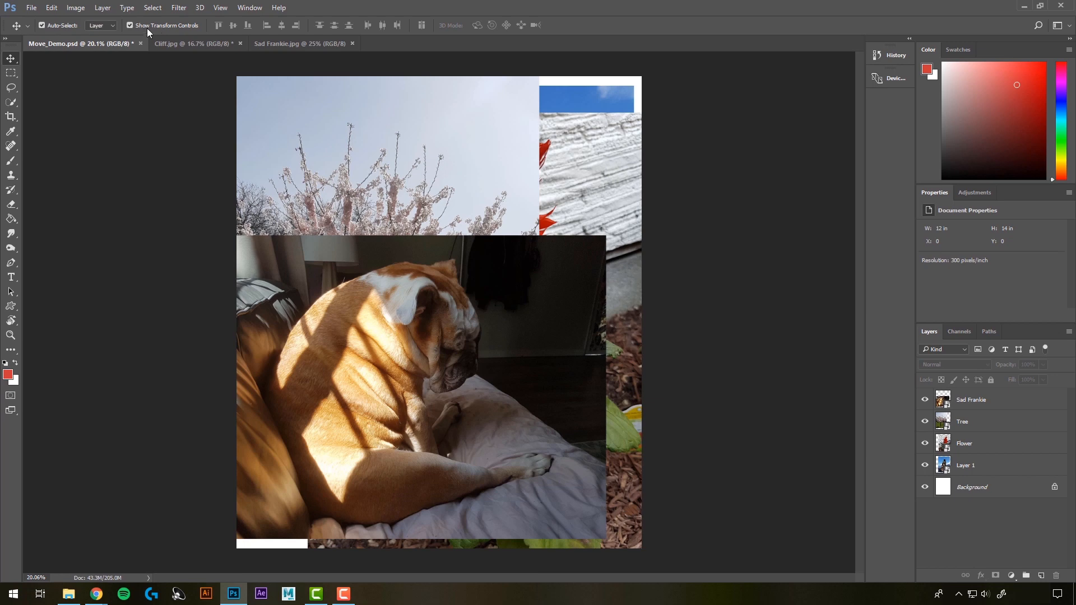
Step: Move the dog image to about X -0.23 in, Y 2.26 in and hide the transform controls
left_click(453, 381)
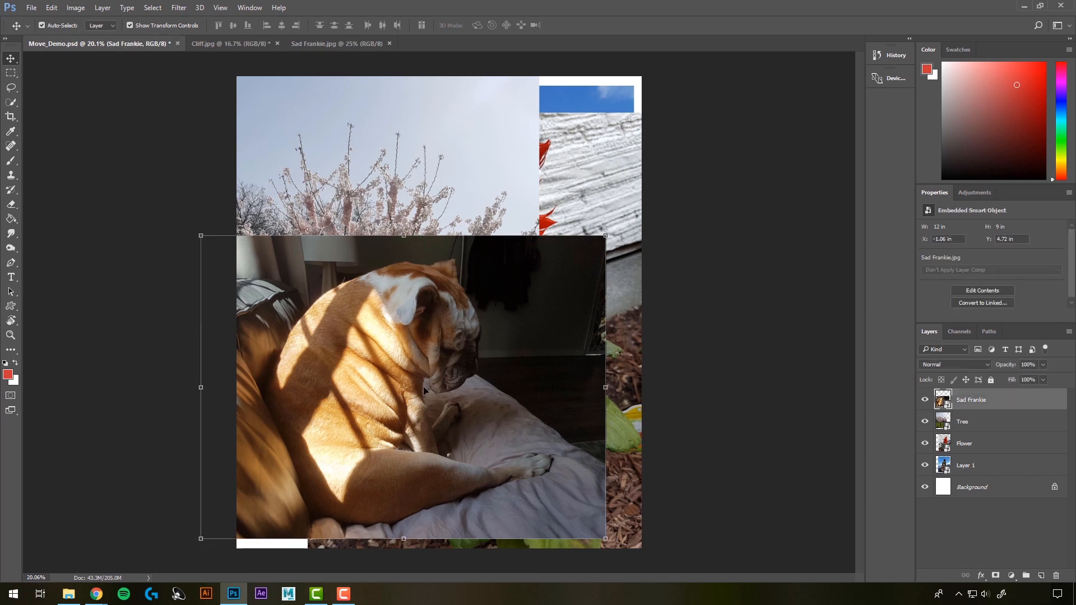
left_click_drag(453, 382, 509, 301)
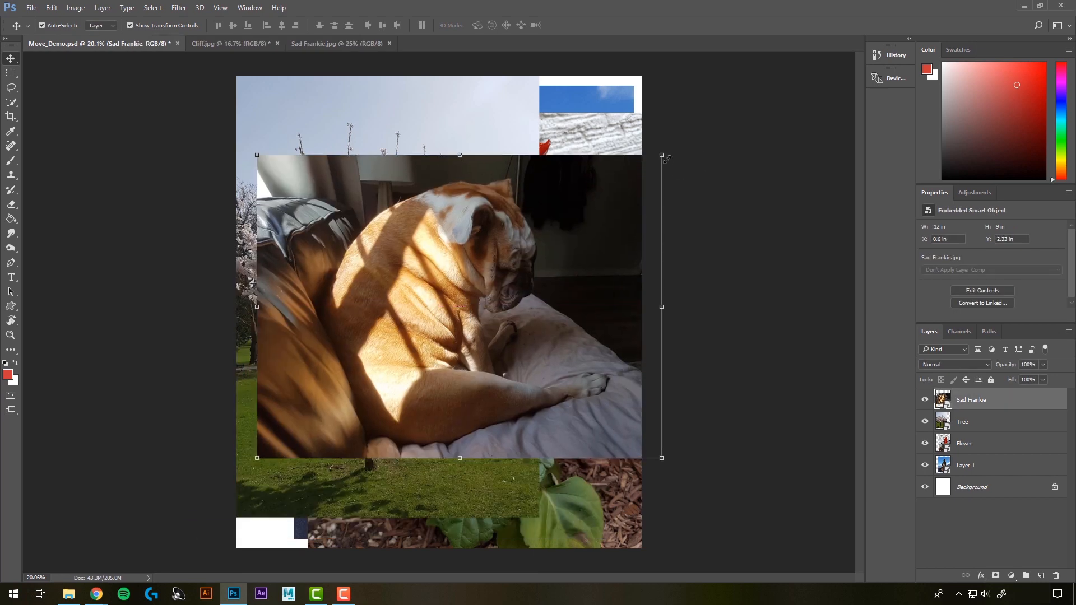
left_click_drag(544, 230, 516, 246)
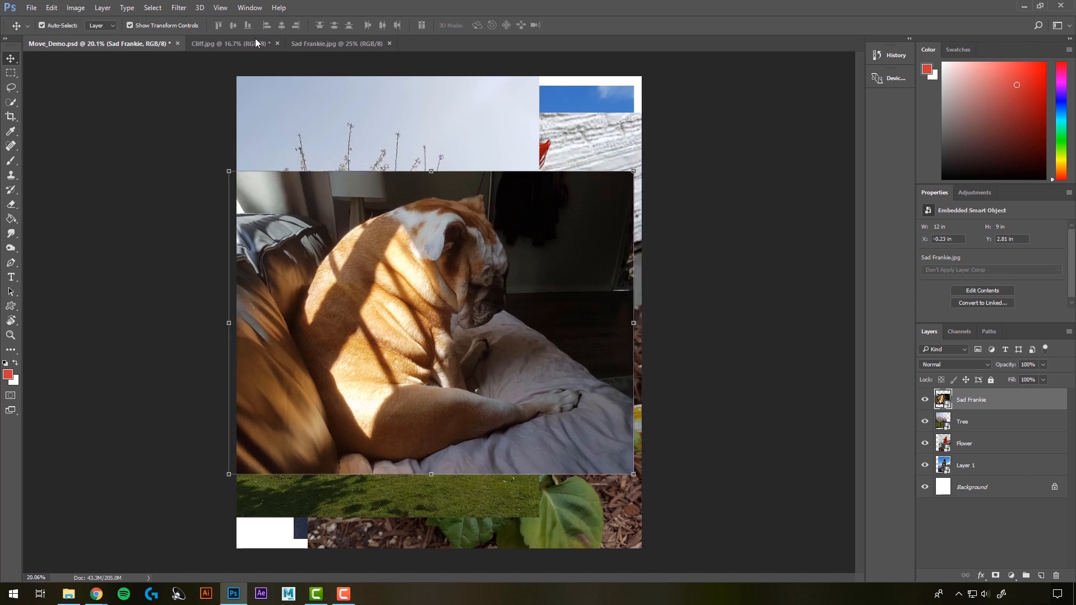
left_click(130, 25)
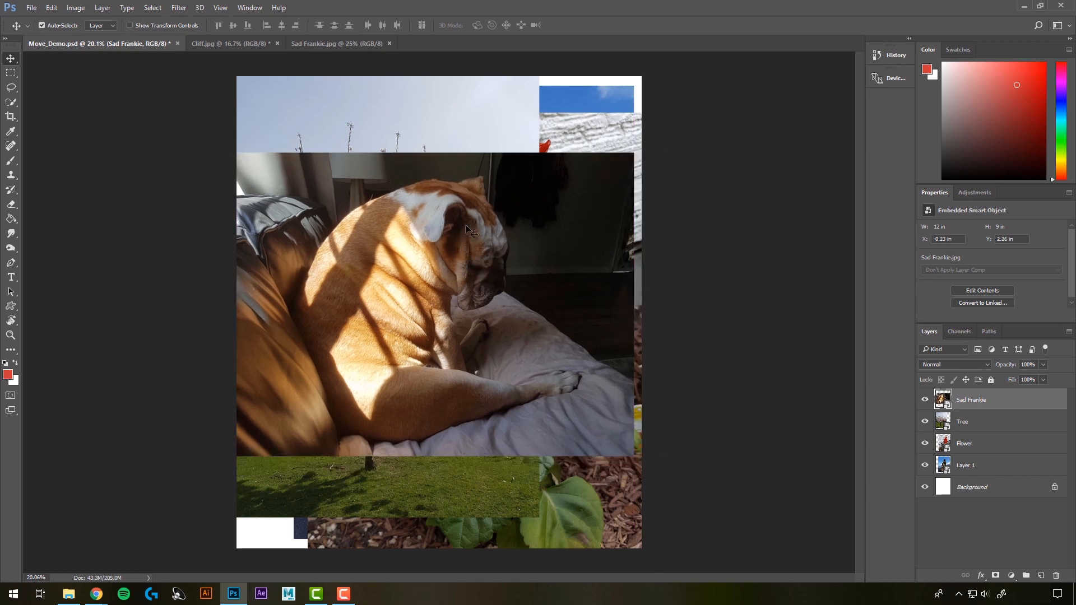
Step: Scale the dog image proportionally to about 11.74 in wide by 8.81 in high with a transform command
left_click(51, 9)
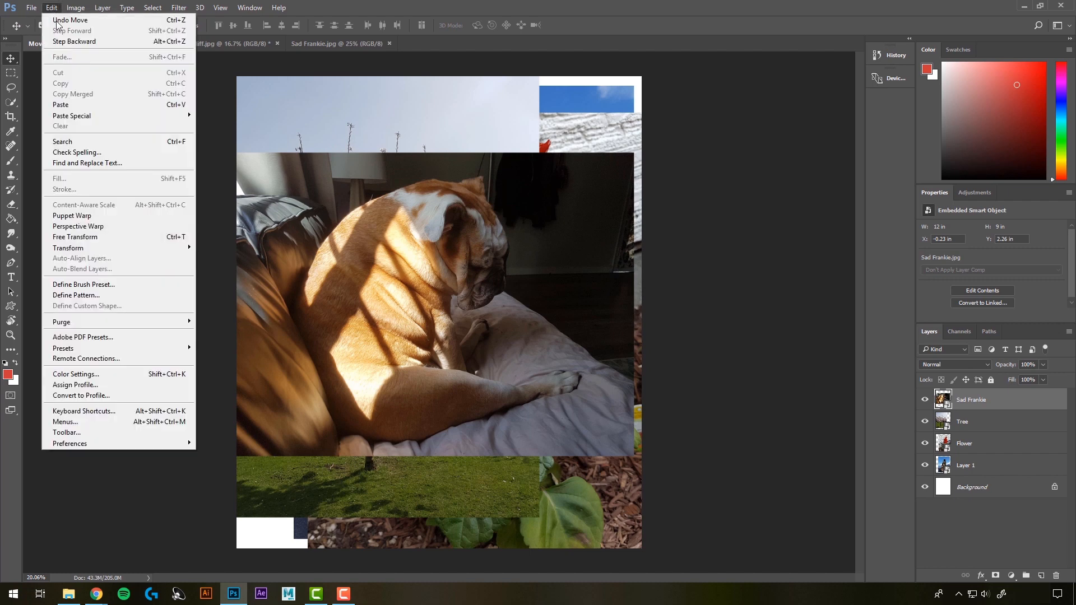
left_click(93, 238)
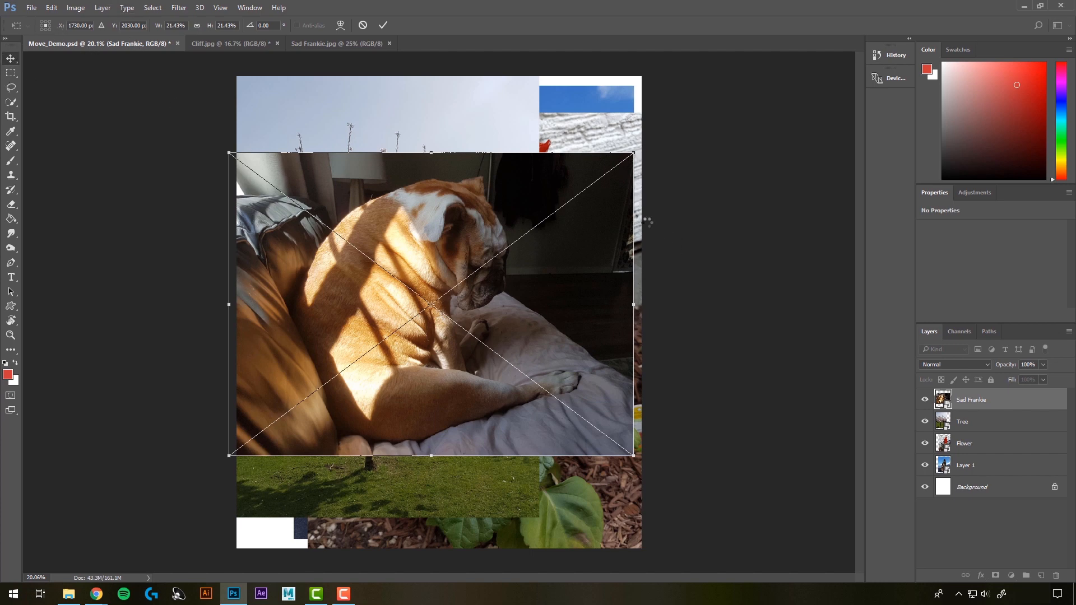
key("Return")
left_click(56, 12)
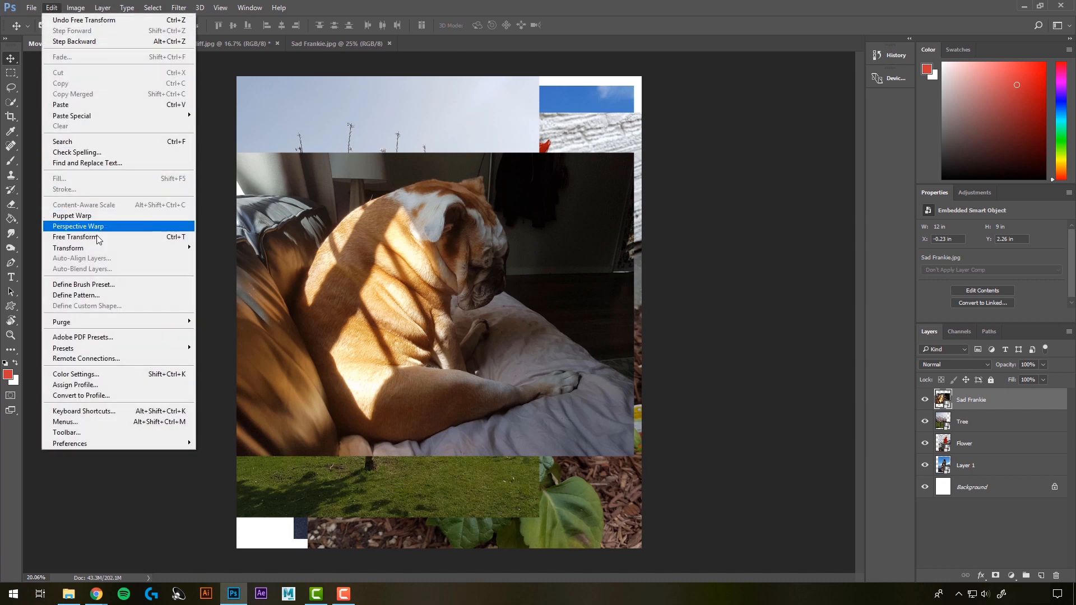
mouse_move(103, 249)
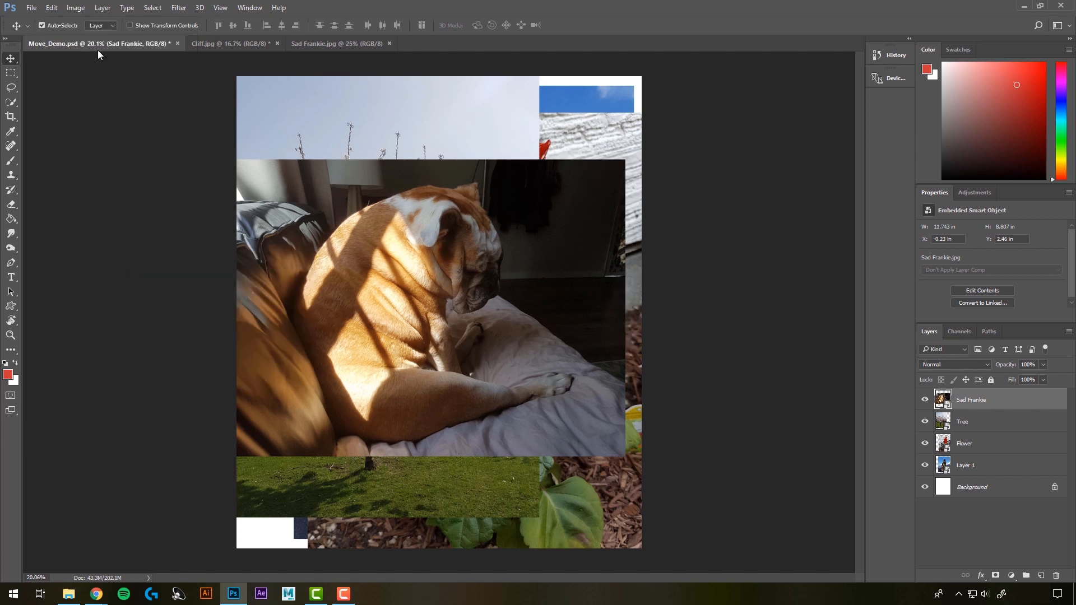
Step: Try scaling the dog image proportionally to about 22.63% with Free Transform
left_click(51, 7)
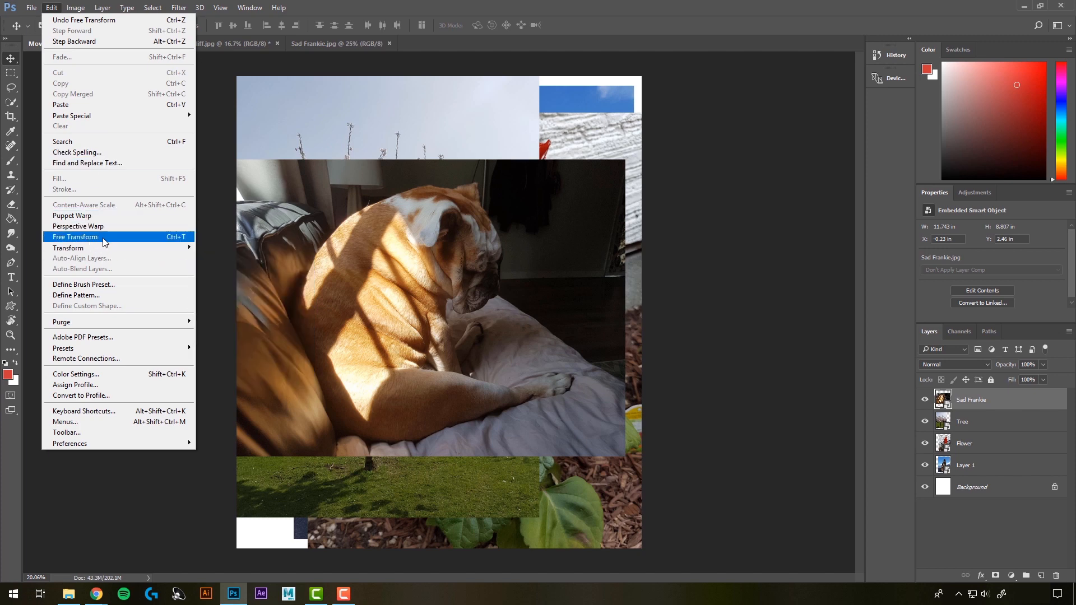
left_click(51, 9)
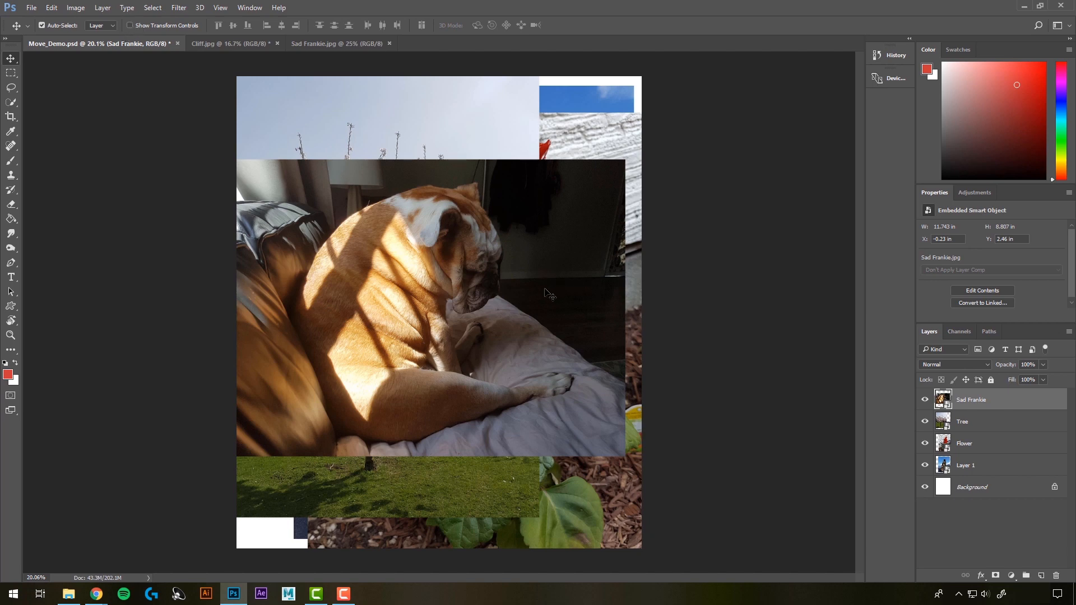
key("ctrl")
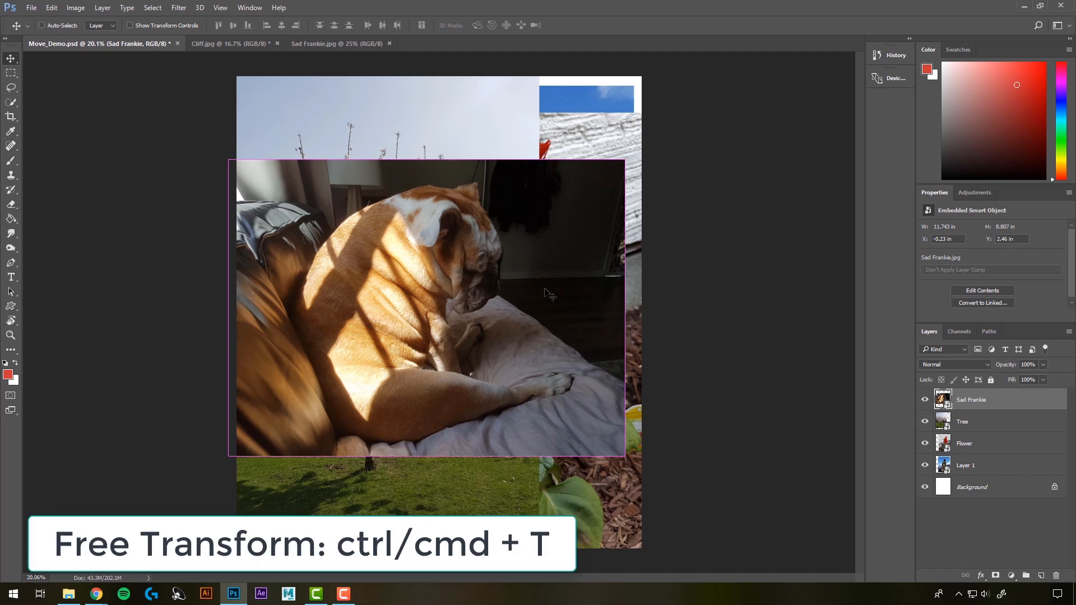
key("ctrl+t")
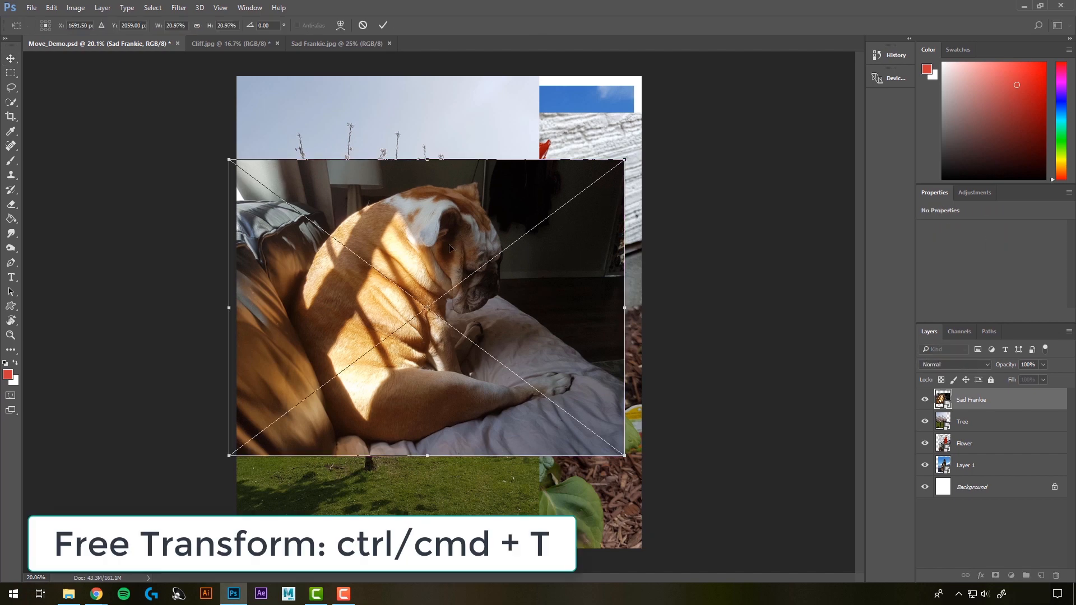
left_click_drag(625, 160, 670, 135)
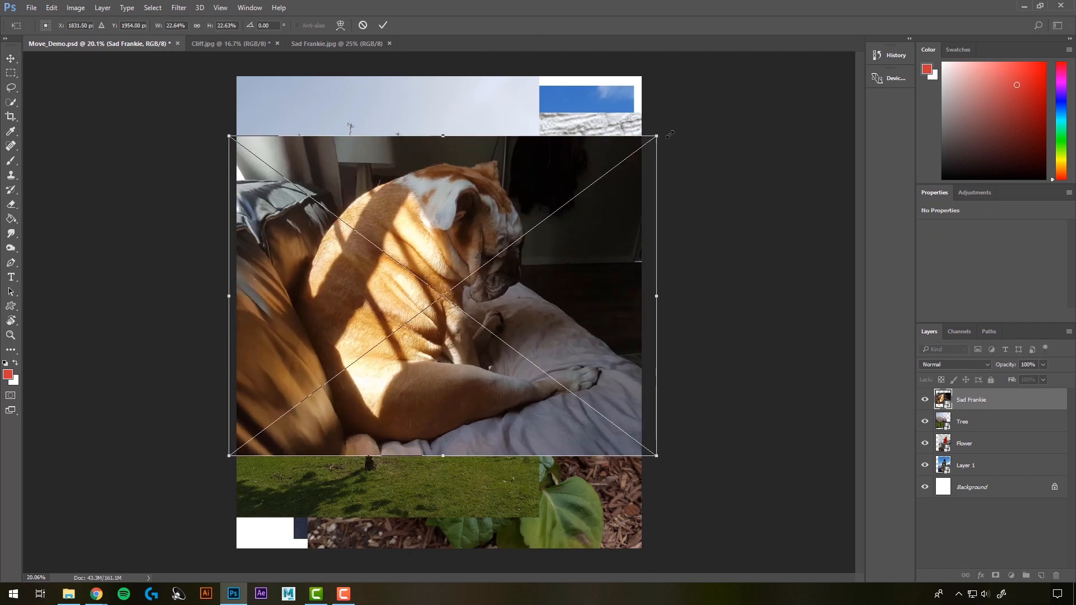
key("ctrl+z")
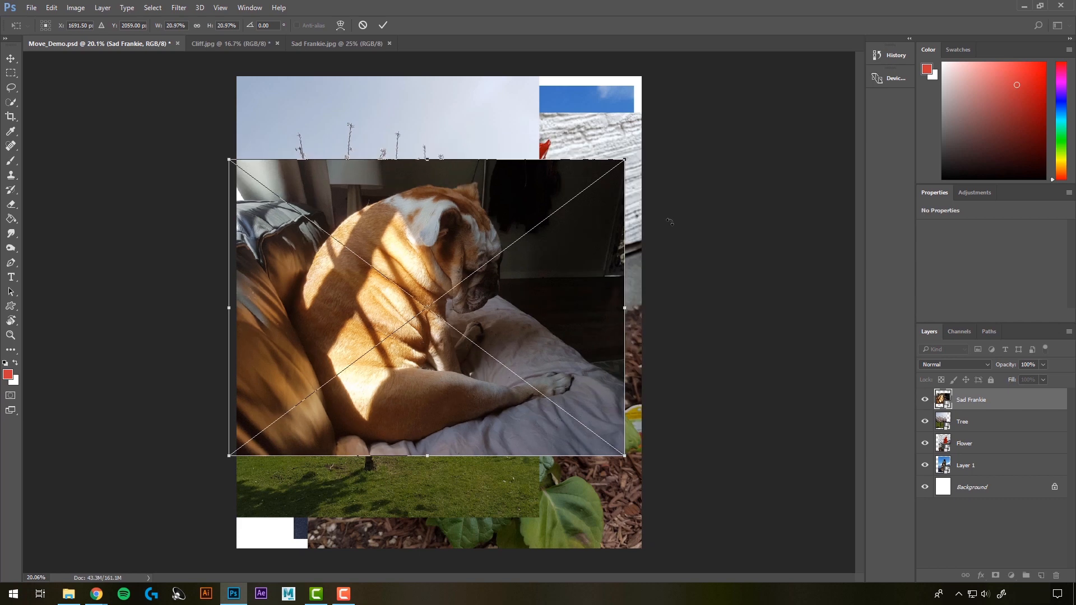
key("Escape")
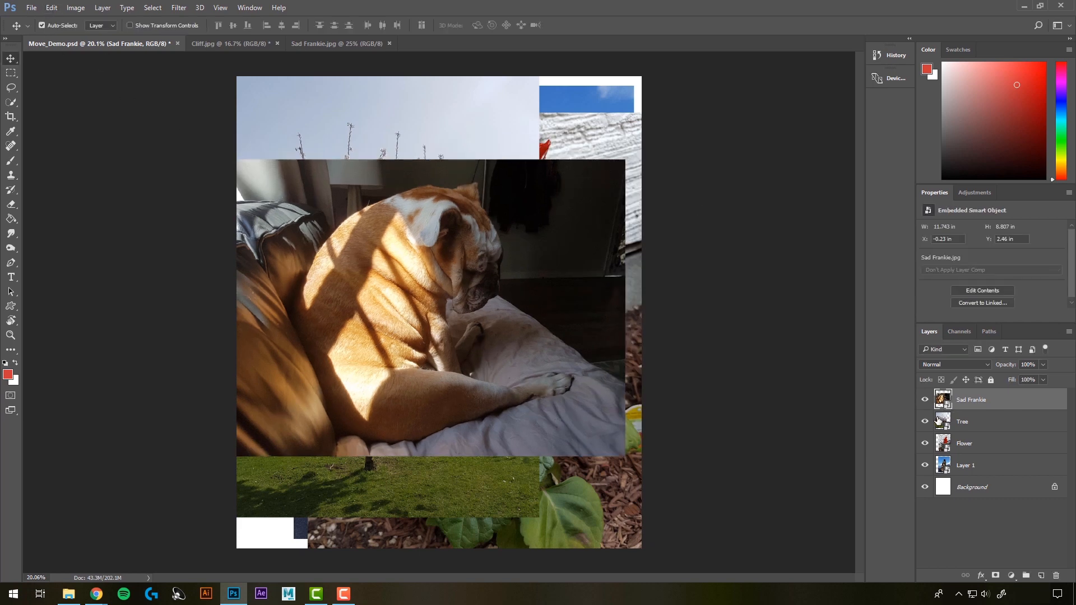
Step: Hide the Tree, Flower and Layer 1 layers and move the dog image horizontally to about X 0.13 in
left_click_drag(925, 425, 926, 468)
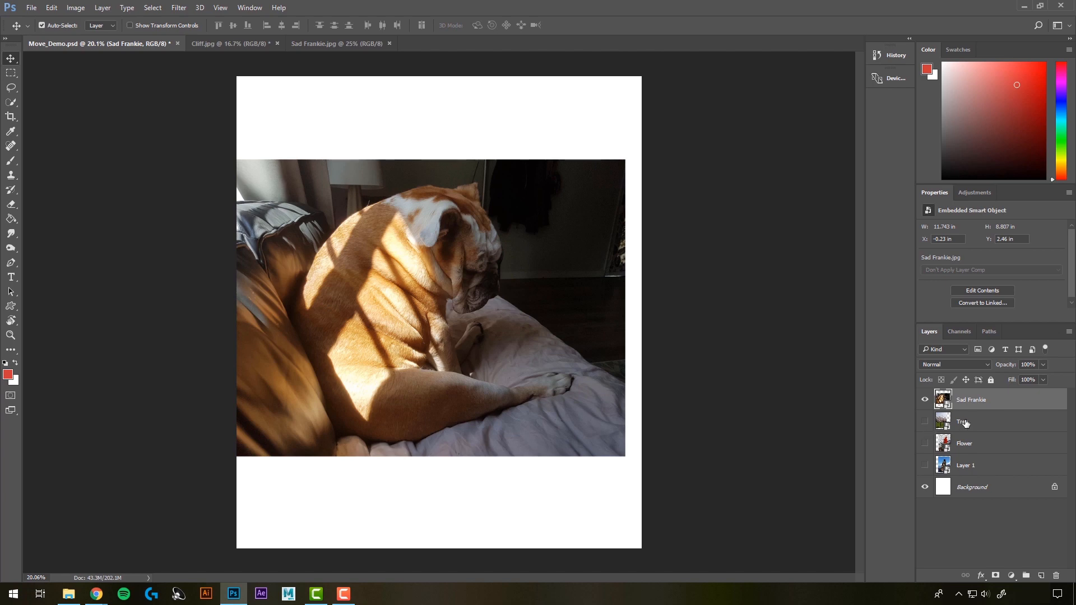
left_click_drag(350, 205, 362, 205)
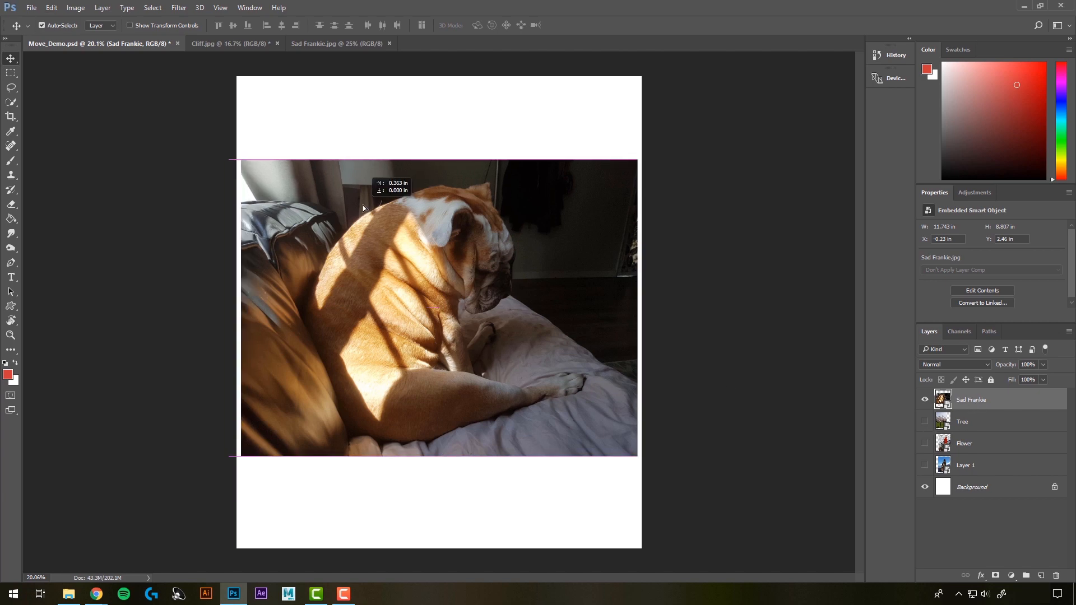
Step: Try skewing the dog image by shifting its top edge slightly right and sliding its upper-right corner down
left_click(52, 9)
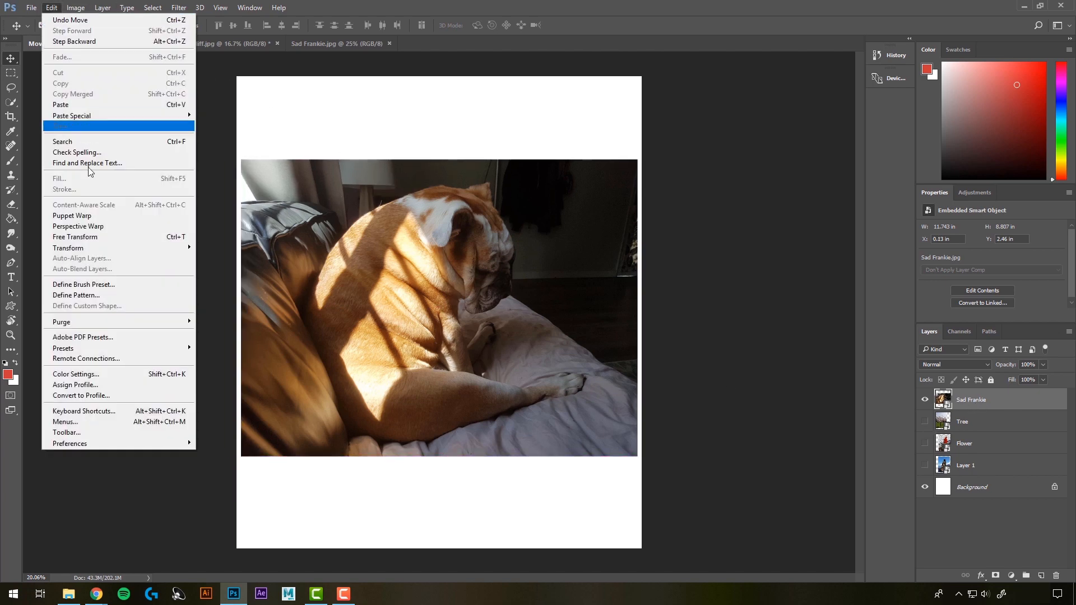
mouse_move(151, 254)
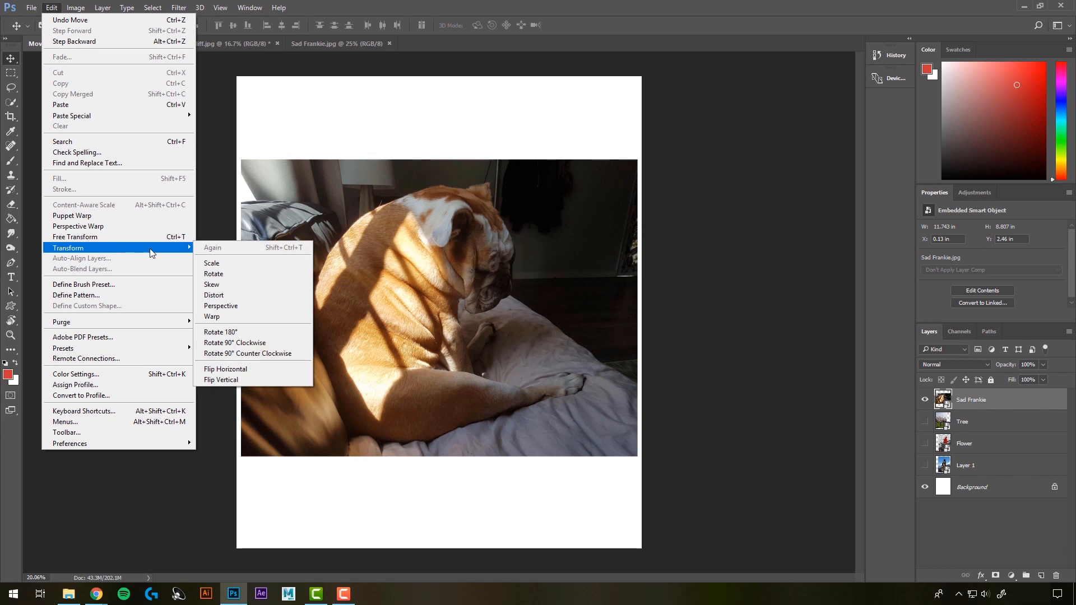
left_click(234, 285)
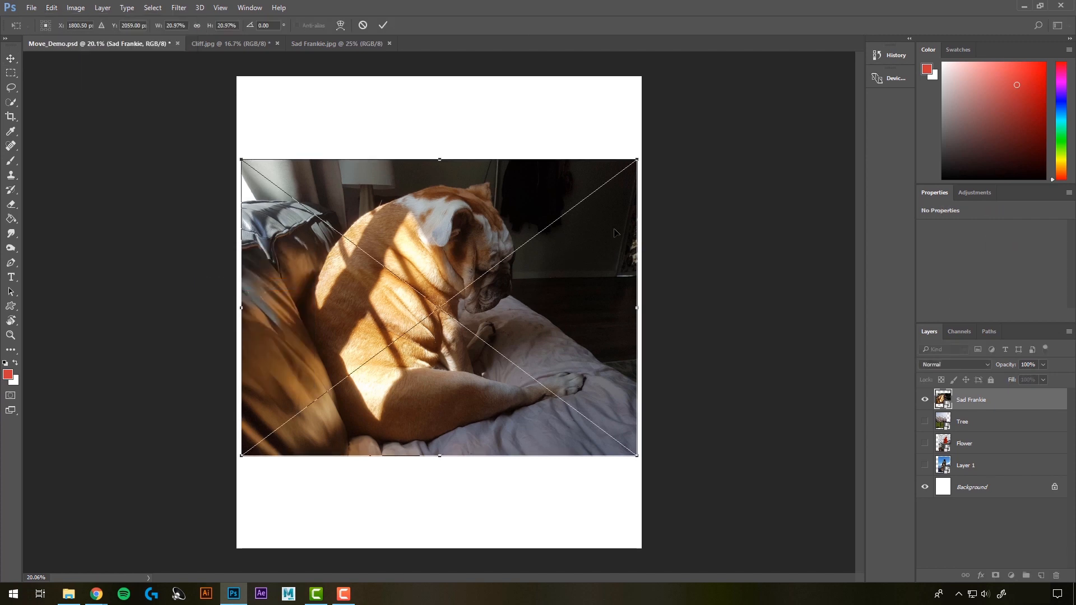
mouse_move(440, 160)
left_mouse_down()
mouse_move(584, 160)
mouse_move(400, 154)
mouse_move(442, 159)
left_mouse_up()
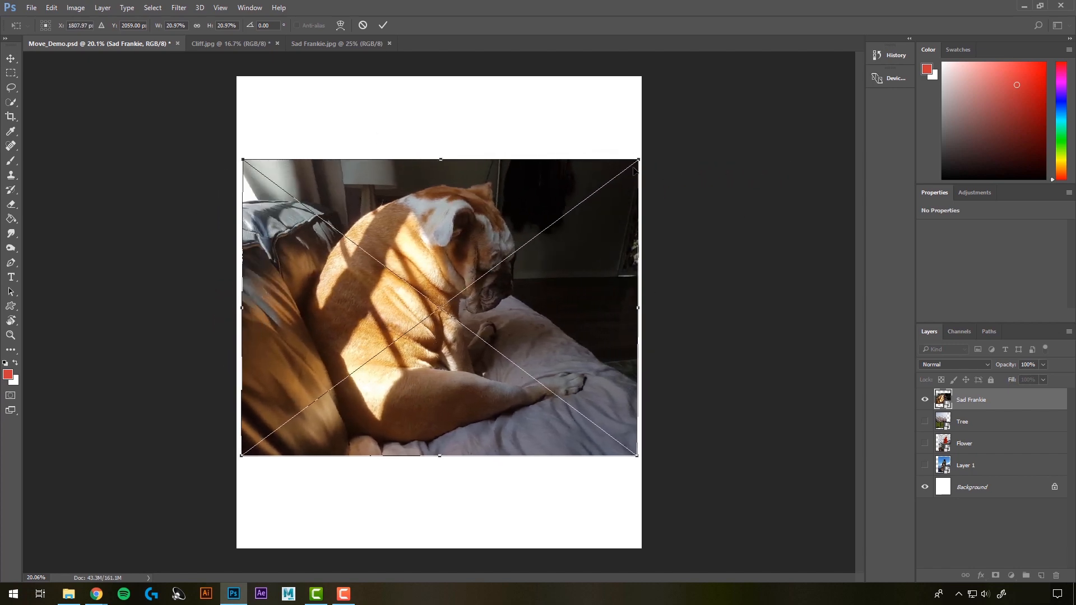
left_click_drag(641, 163, 614, 200)
key("Return")
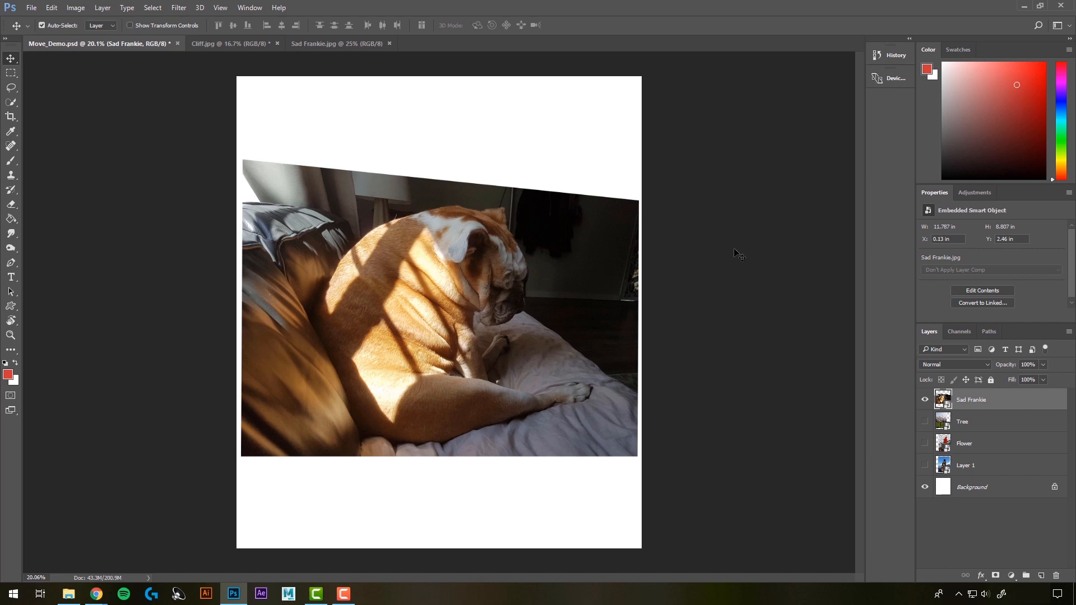
key("ctrl+z")
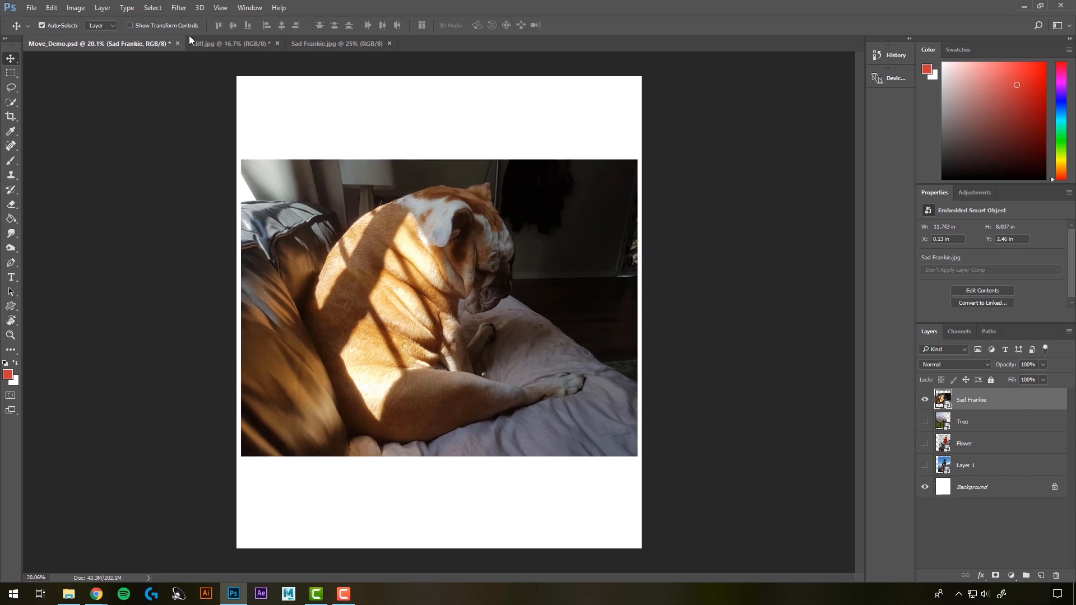
Step: Try distorting the dog image by pulling its upper-right corner inward and its upper-left corner up and inward
left_click(51, 8)
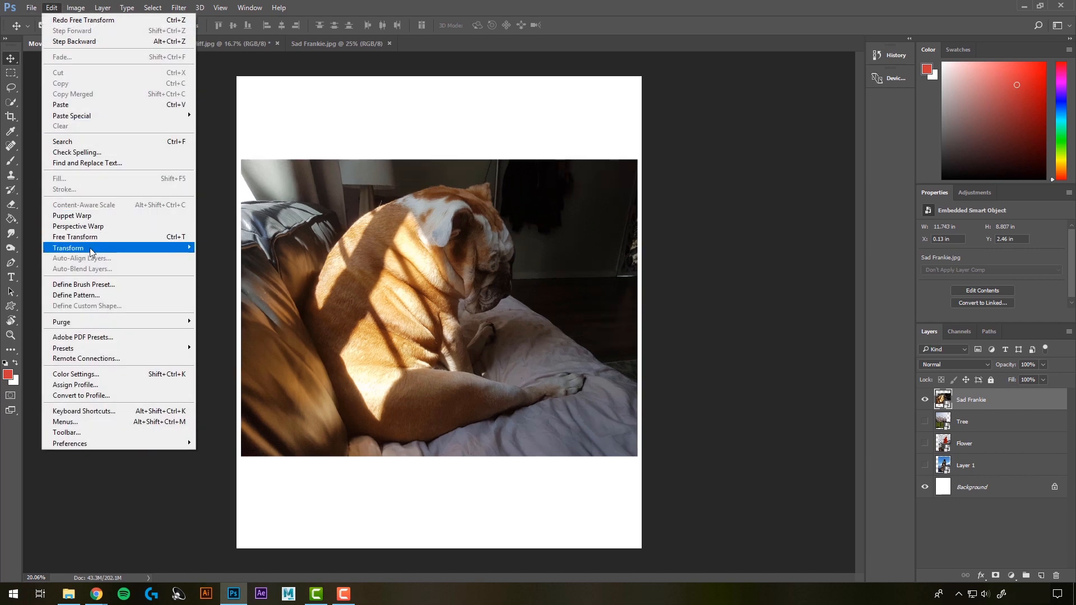
mouse_move(95, 248)
left_click(224, 295)
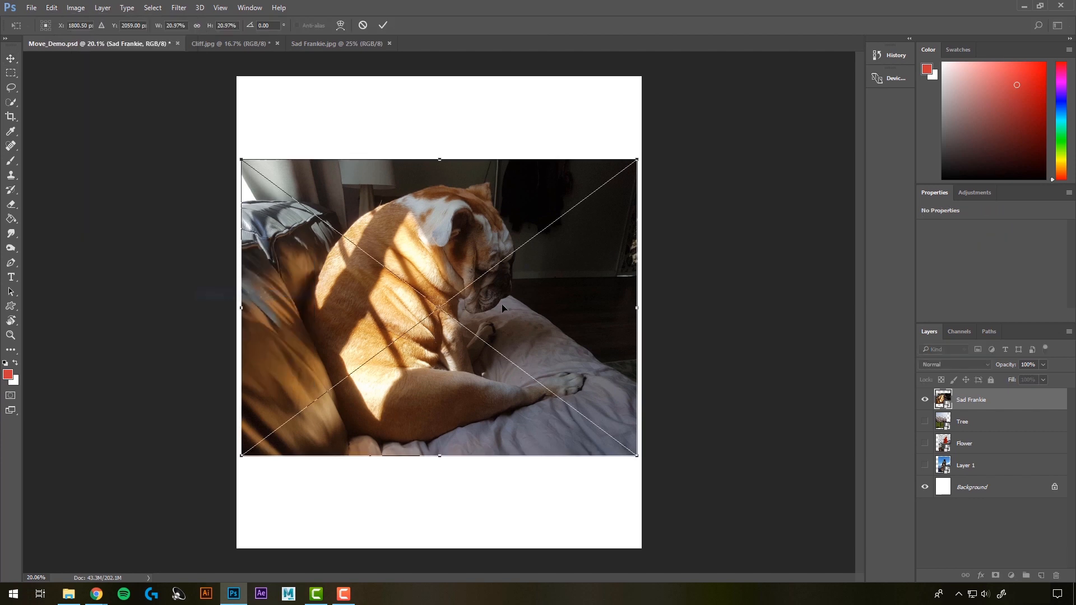
left_click_drag(638, 162, 605, 179)
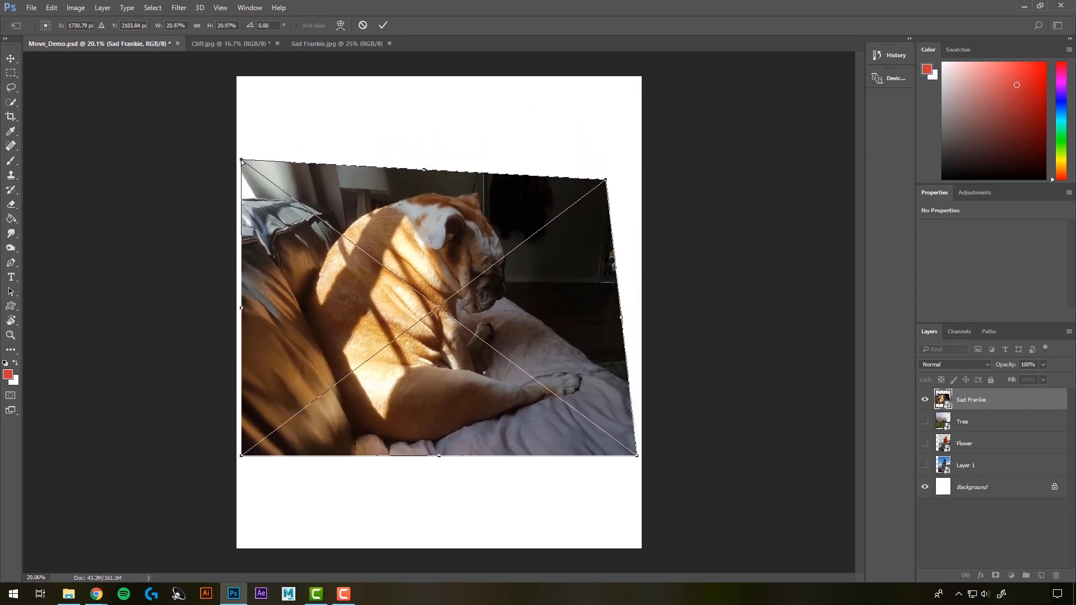
left_click_drag(241, 161, 289, 94)
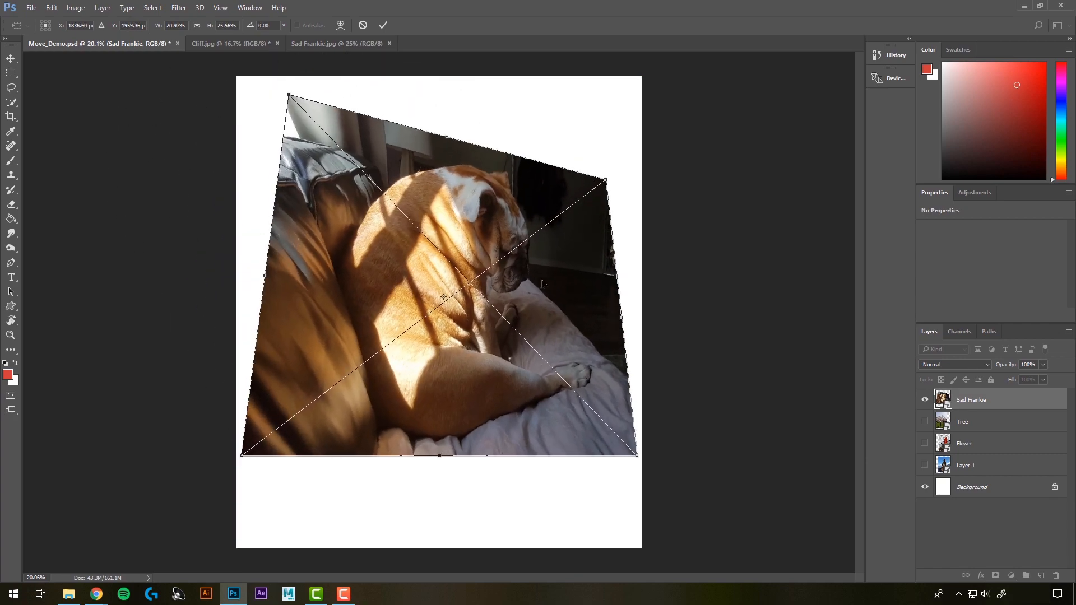
key("Return")
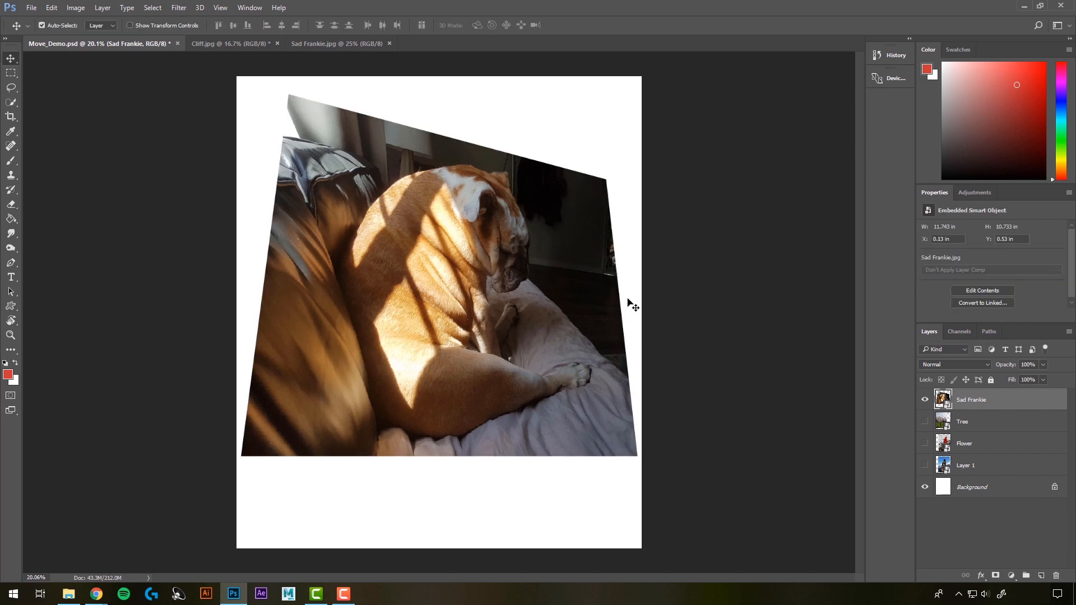
key("ctrl+z")
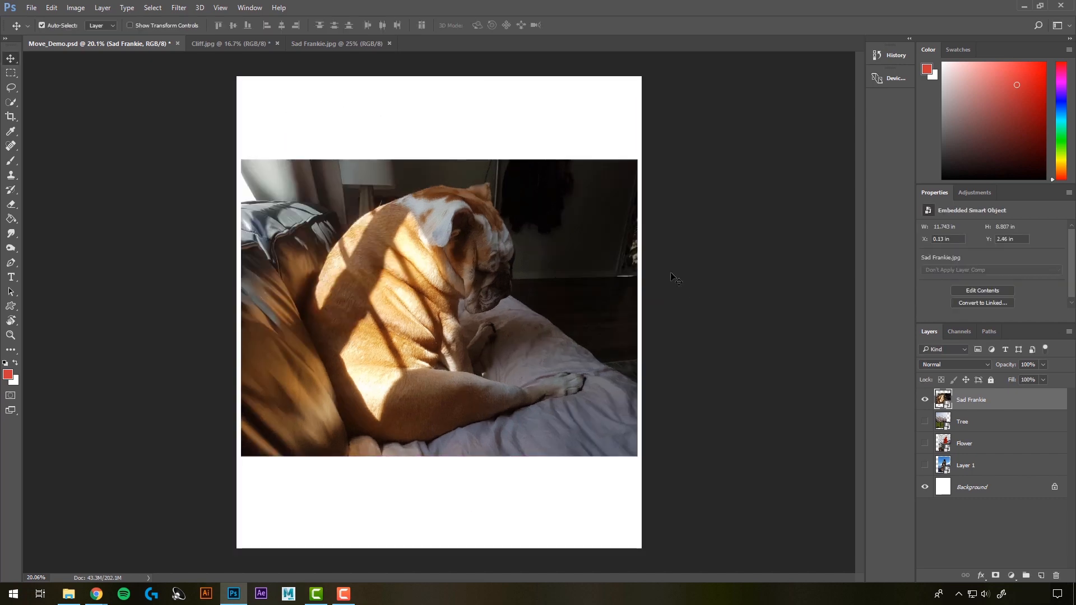
Step: Try a Perspective transform on the dog image, narrowing its top slightly, raising its right side and strongly narrowing its bottom edge
left_click(51, 7)
mouse_move(113, 250)
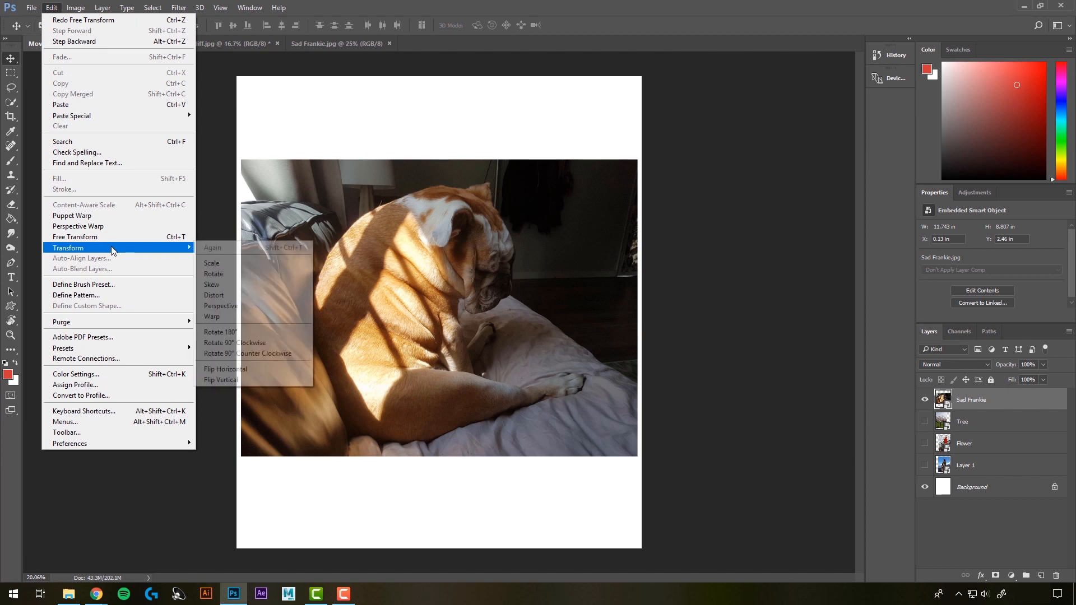
left_click(219, 305)
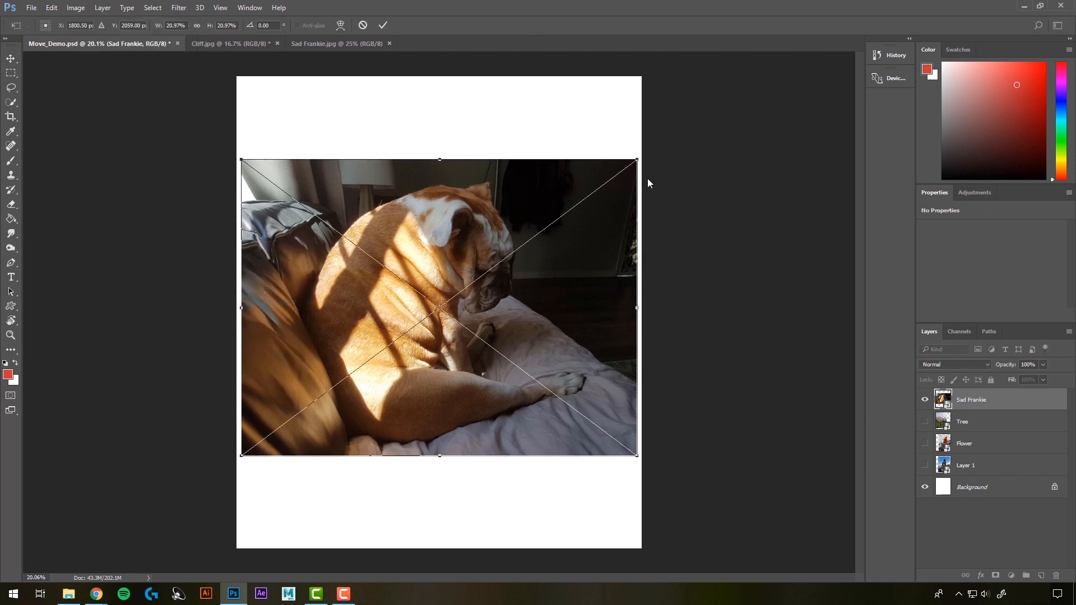
mouse_move(638, 159)
left_mouse_down()
mouse_move(485, 163)
mouse_move(622, 159)
left_mouse_up()
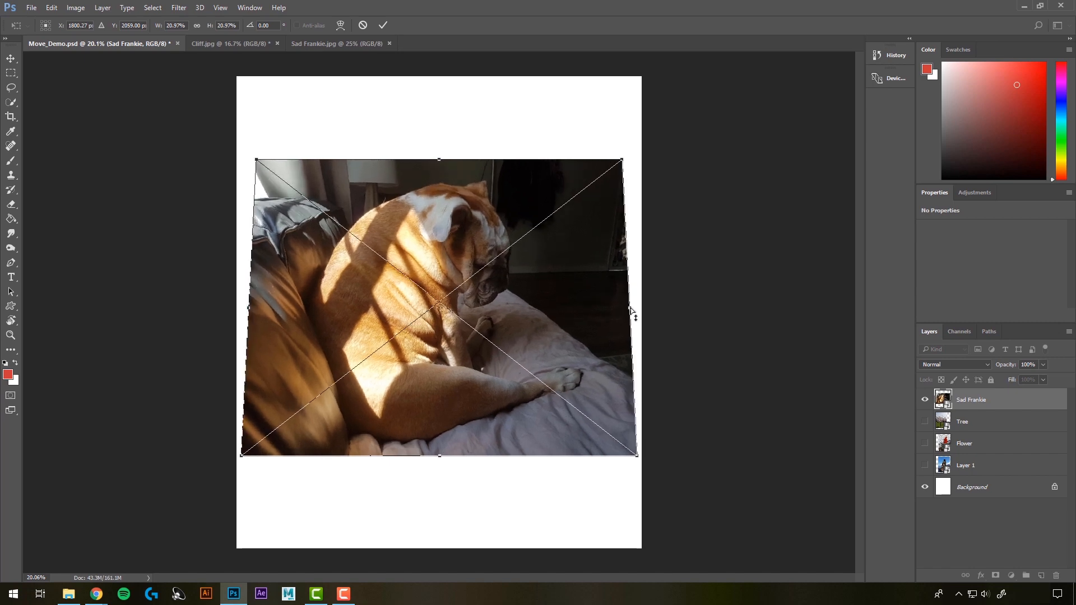
left_click_drag(631, 313, 551, 297)
left_click_drag(242, 457, 391, 411)
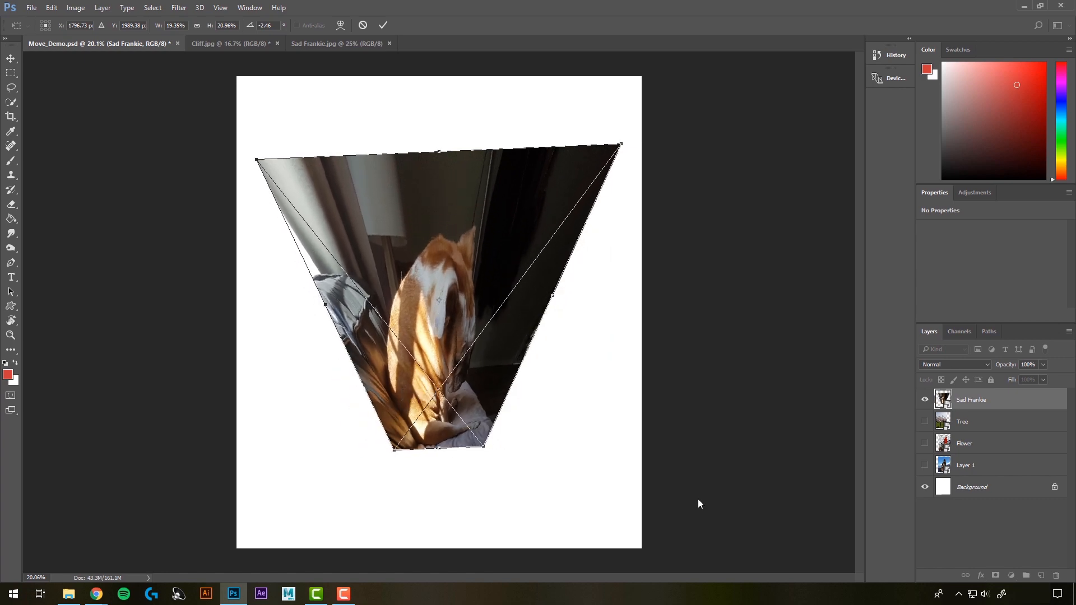
key("Return")
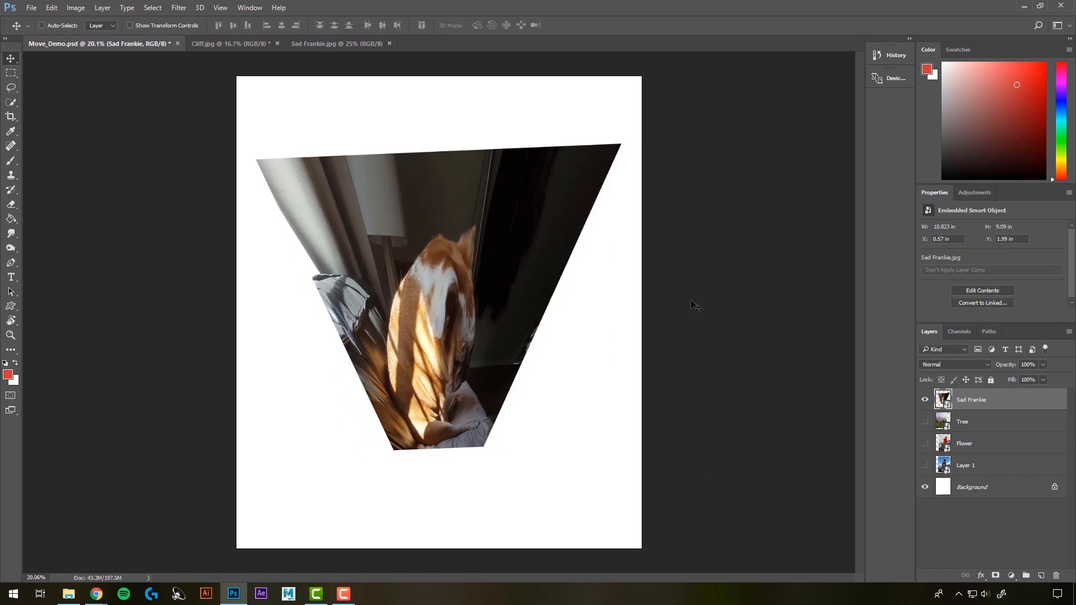
key("ctrl+z")
Step: Try a custom Warp on the dog image, bending the inner mesh, raising the upper-left corner and curving the top and bottom edges
left_click(51, 8)
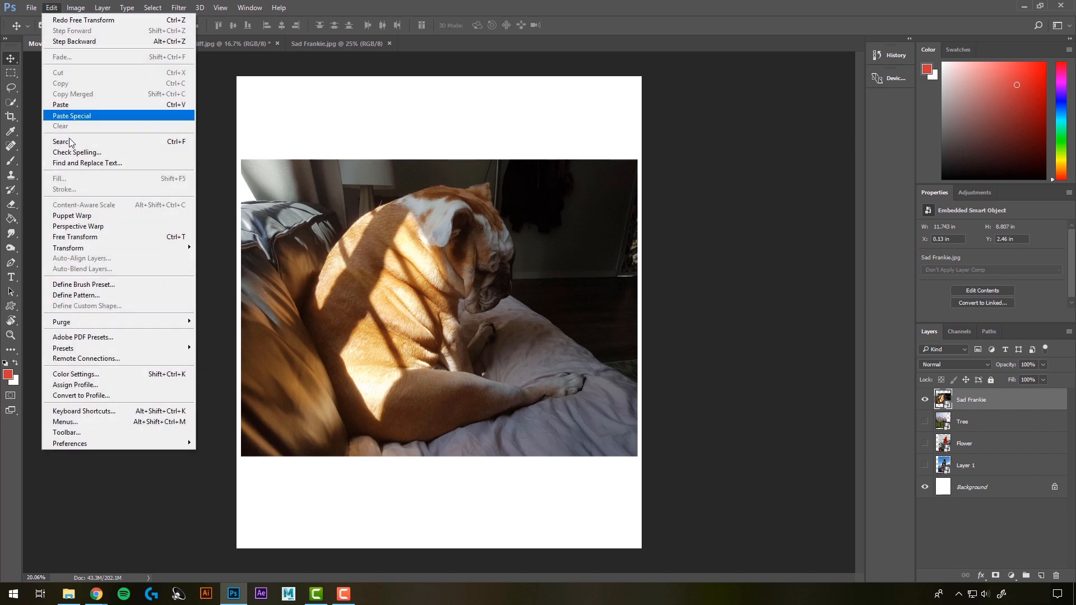
mouse_move(102, 248)
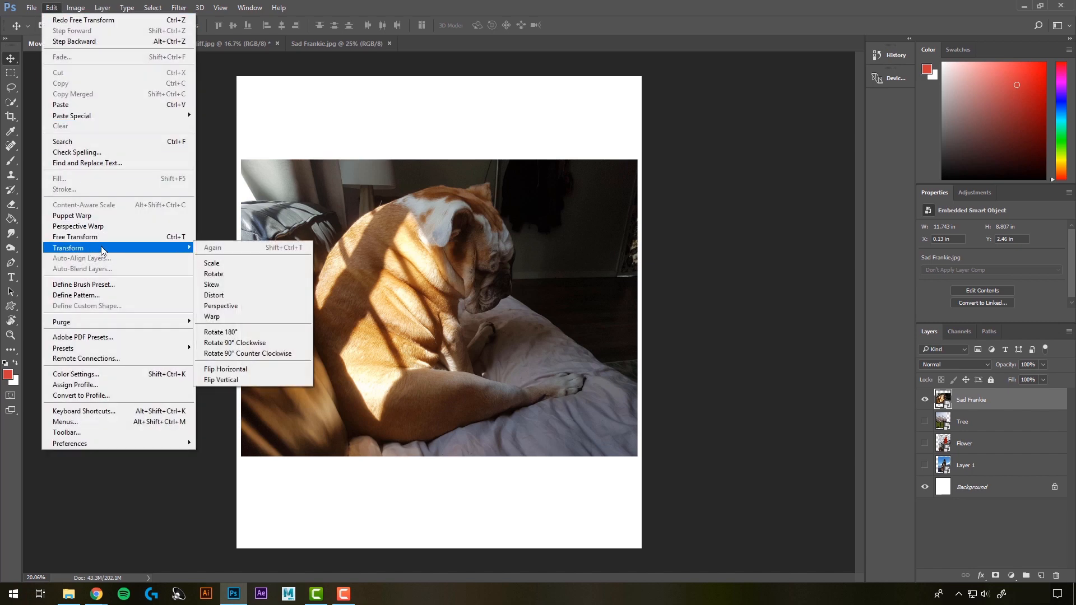
left_click(228, 317)
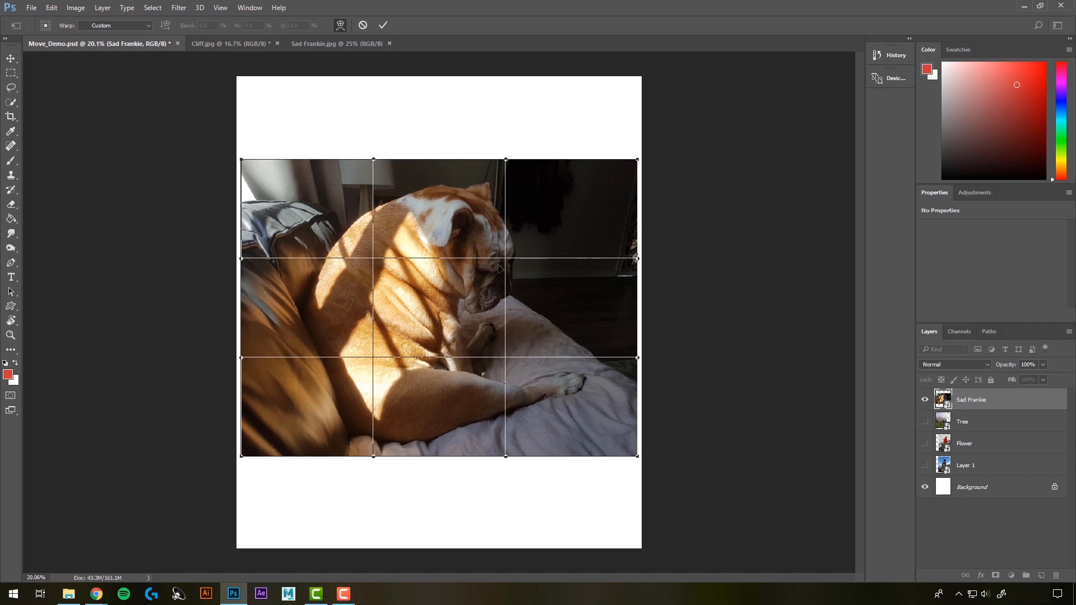
left_click_drag(506, 259, 525, 233)
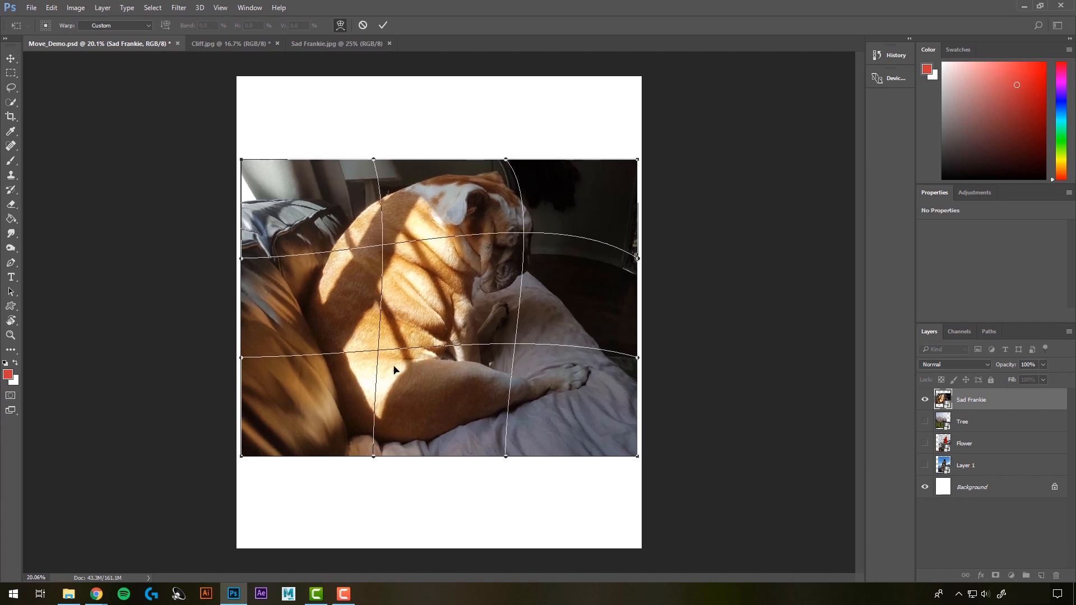
left_click_drag(379, 357, 357, 375)
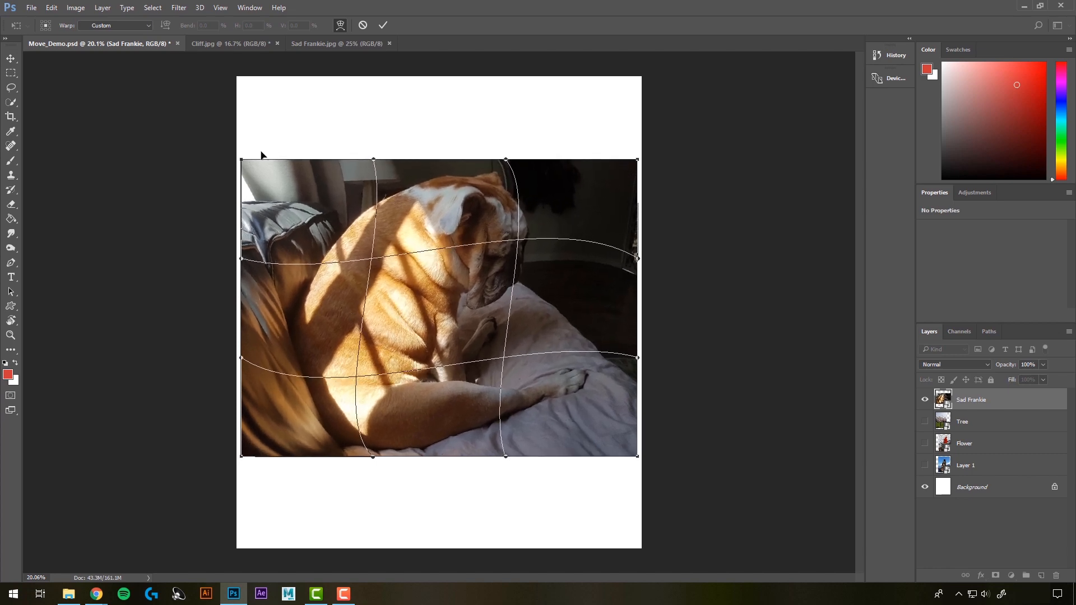
left_click_drag(240, 160, 243, 124)
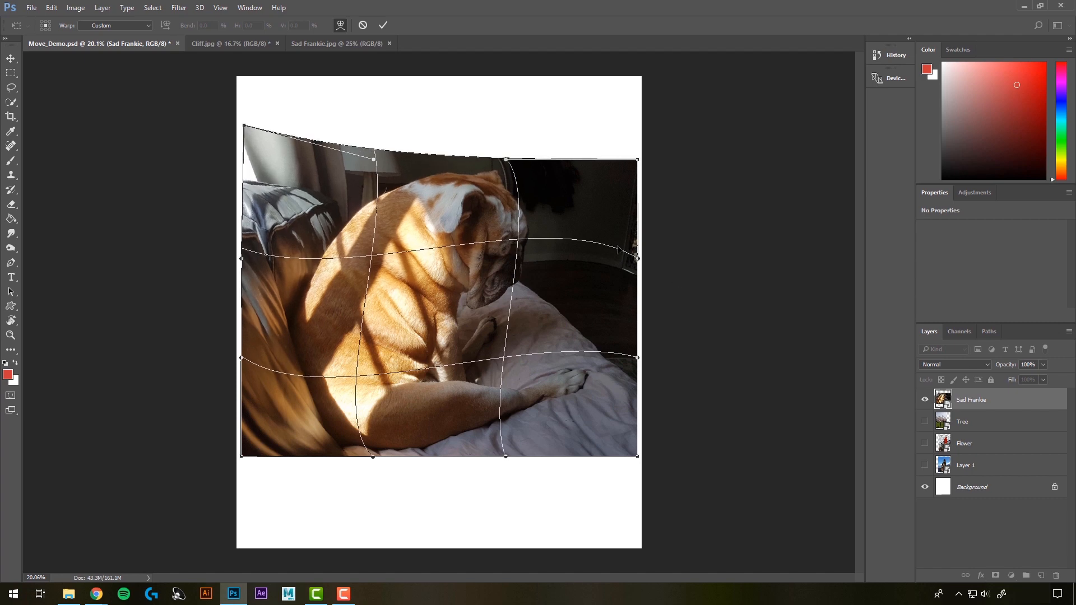
left_click_drag(374, 162, 398, 157)
left_click_drag(506, 161, 509, 282)
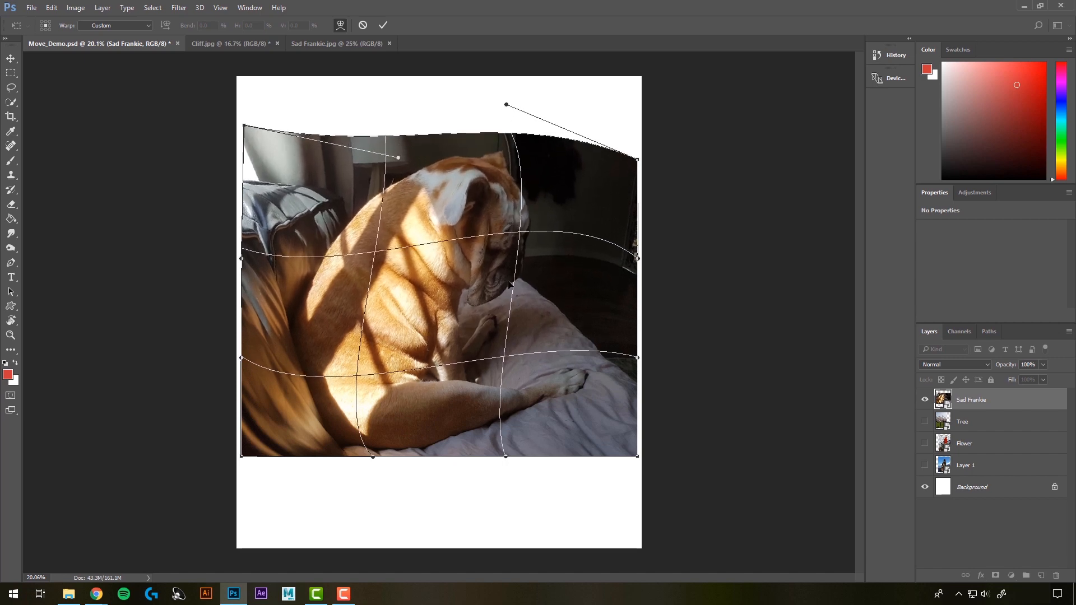
left_click_drag(375, 460, 451, 506)
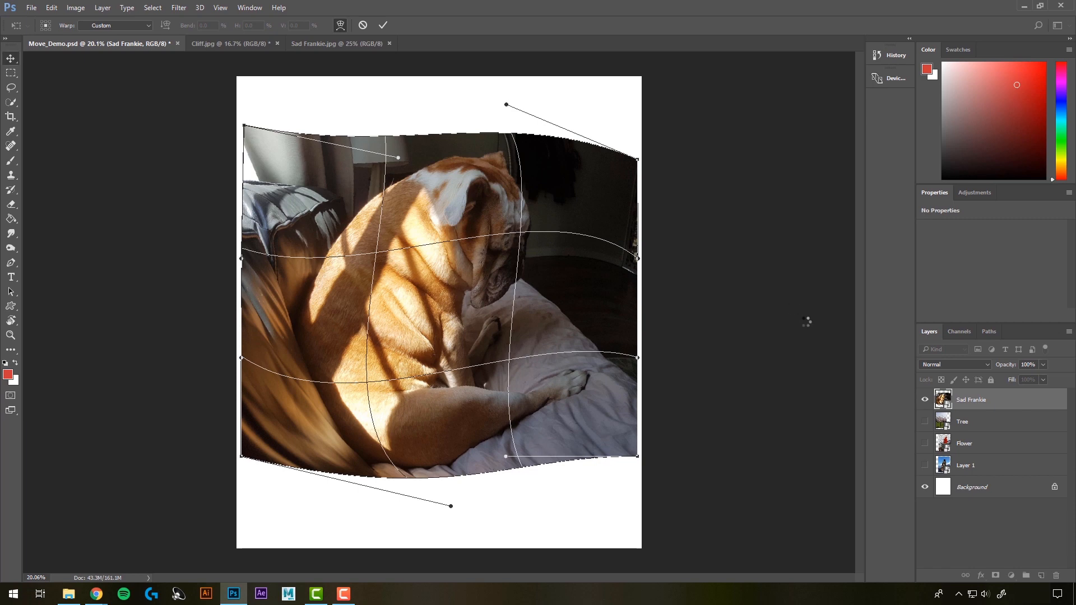
key("Escape")
Step: Rotate the dog image 90° clockwise and bring it back upright with a 90° counter clockwise rotation
left_click(51, 8)
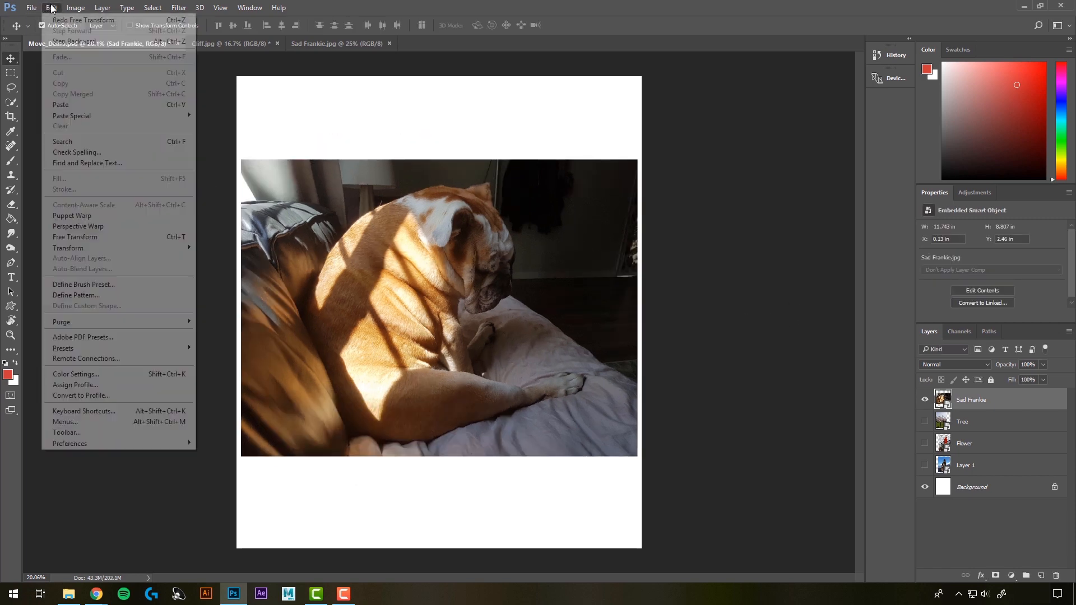
mouse_move(114, 250)
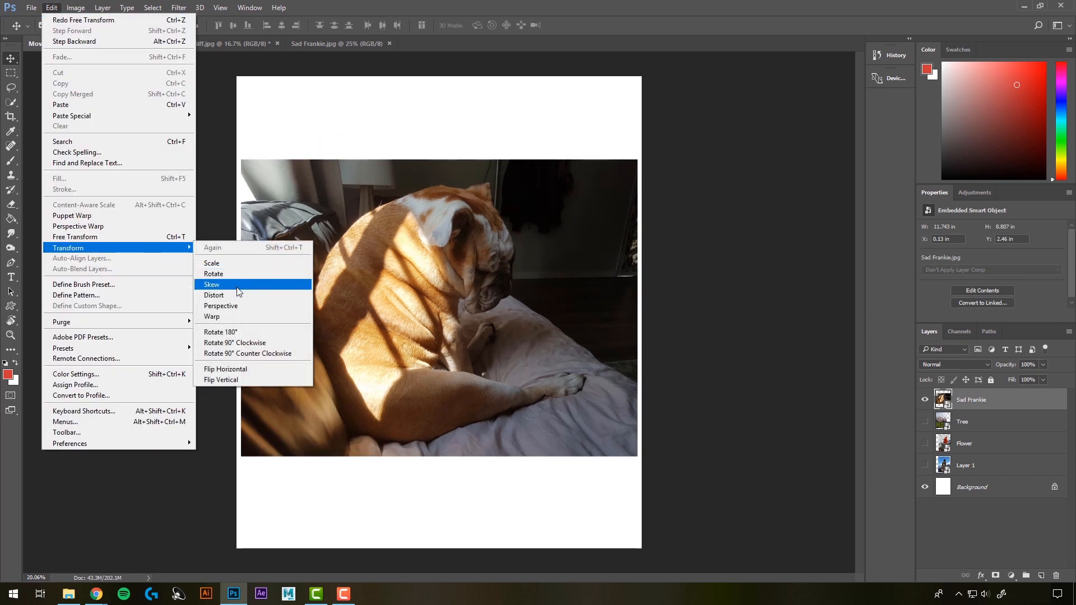
left_click(243, 342)
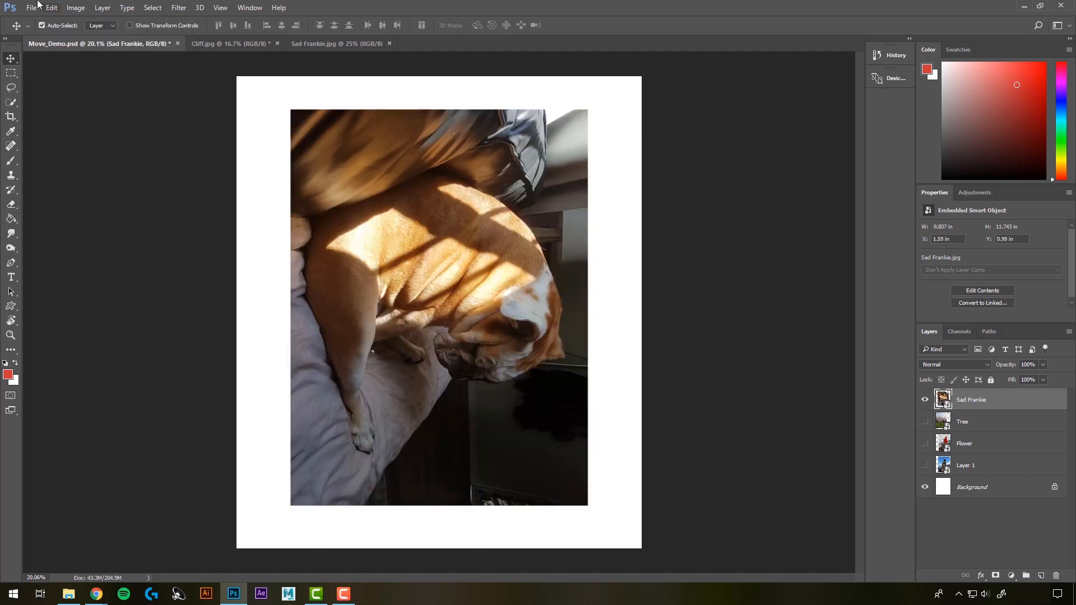
left_click(51, 7)
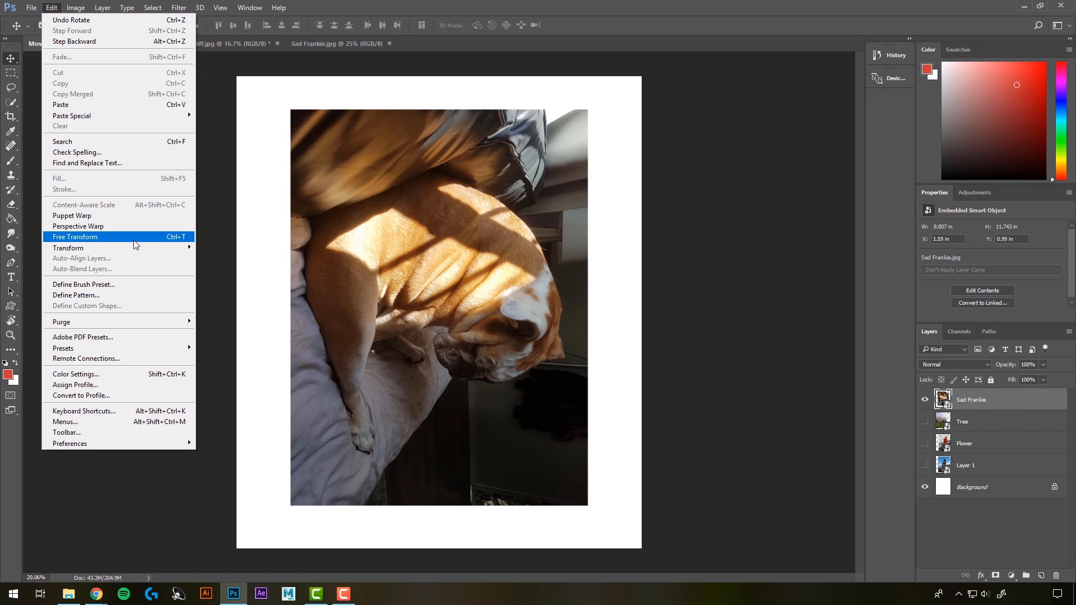
mouse_move(154, 248)
left_click(263, 356)
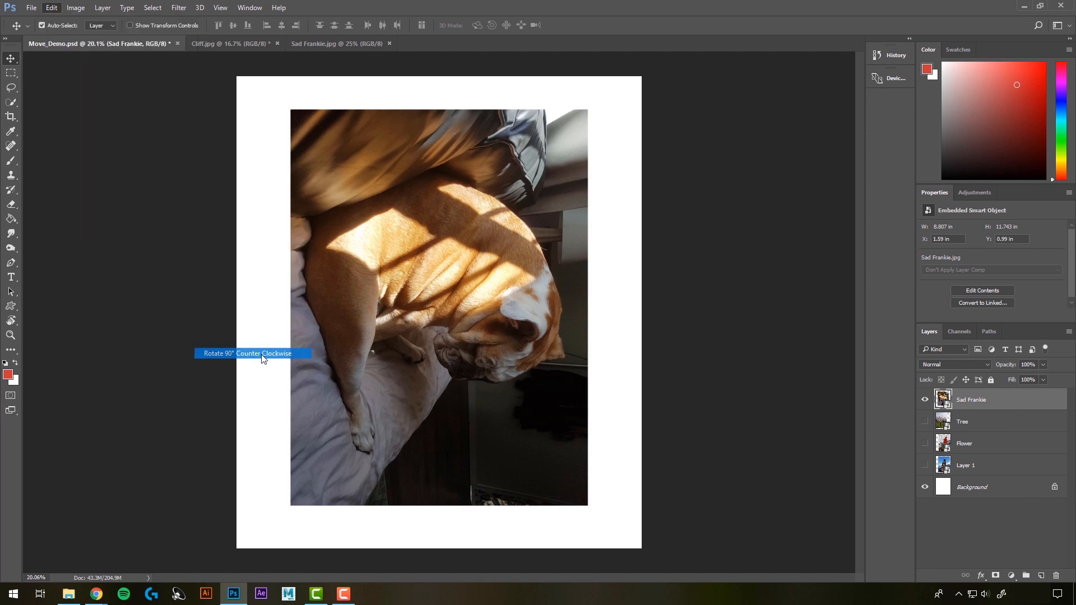
Step: Try flipping the dog image horizontally and vertically, and undo both flips
left_click(55, 9)
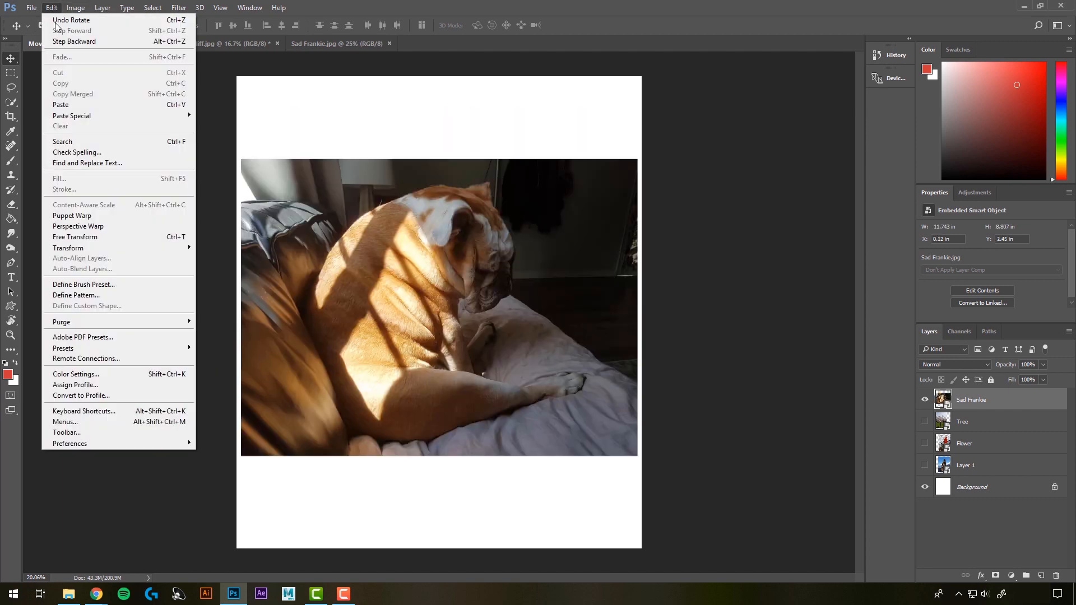
mouse_move(95, 250)
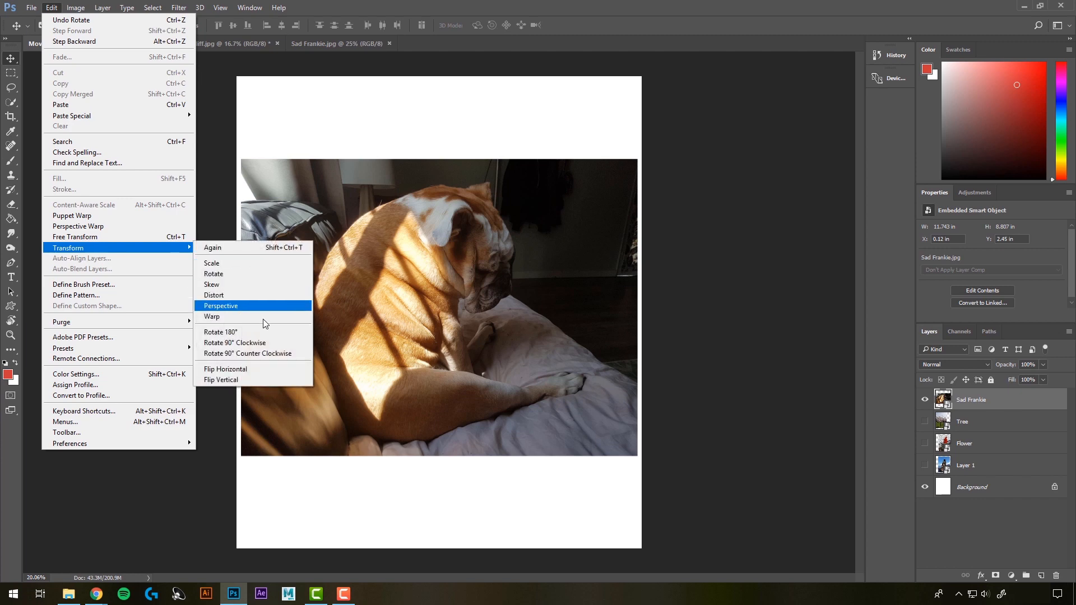
left_click(250, 370)
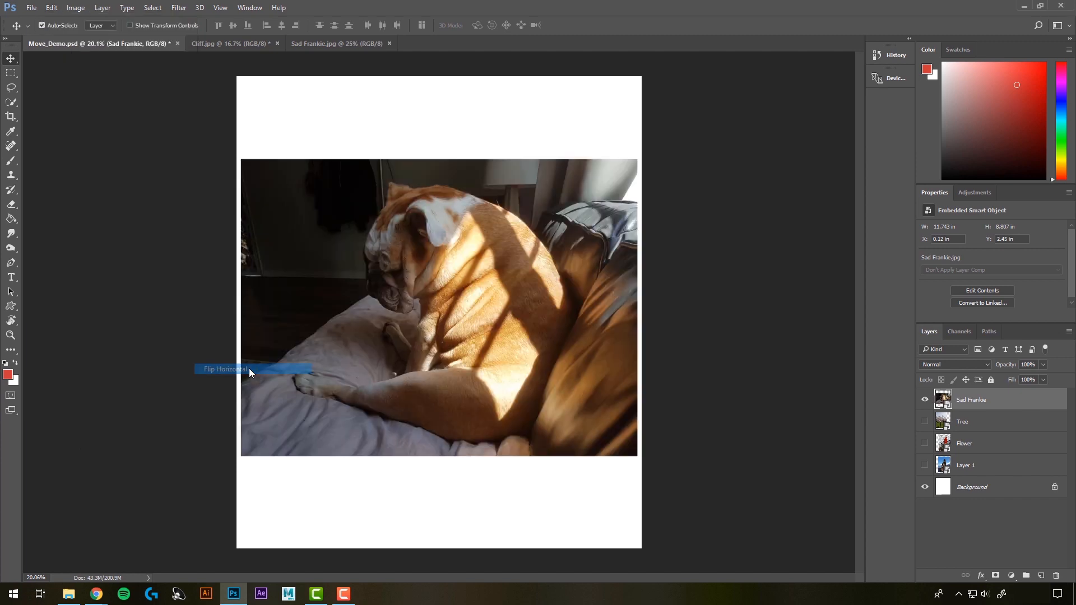
left_click(51, 8)
mouse_move(175, 248)
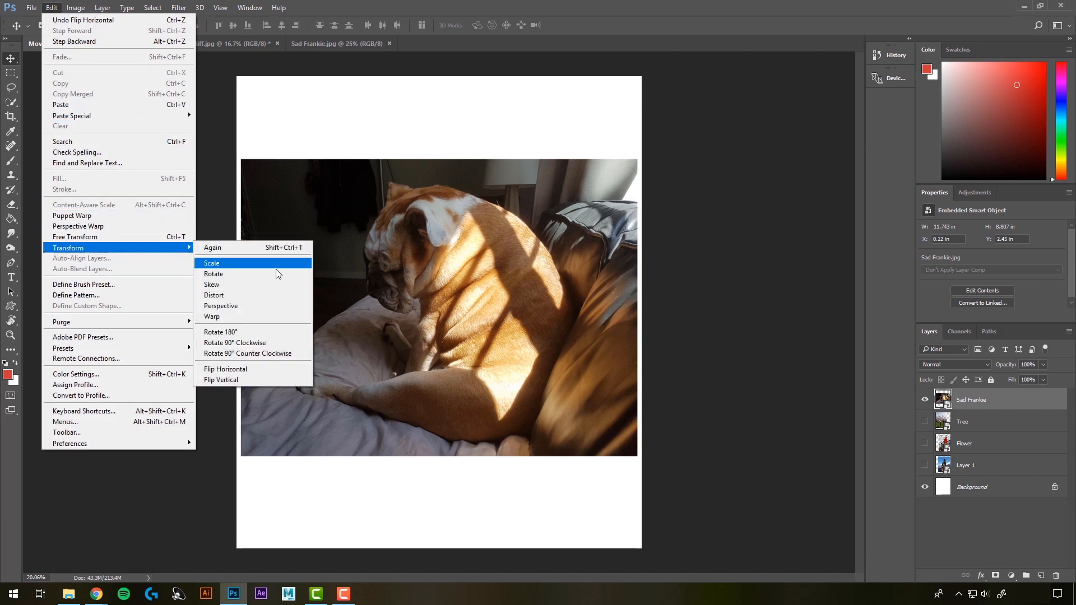
left_click(259, 381)
key("ctrl+z")
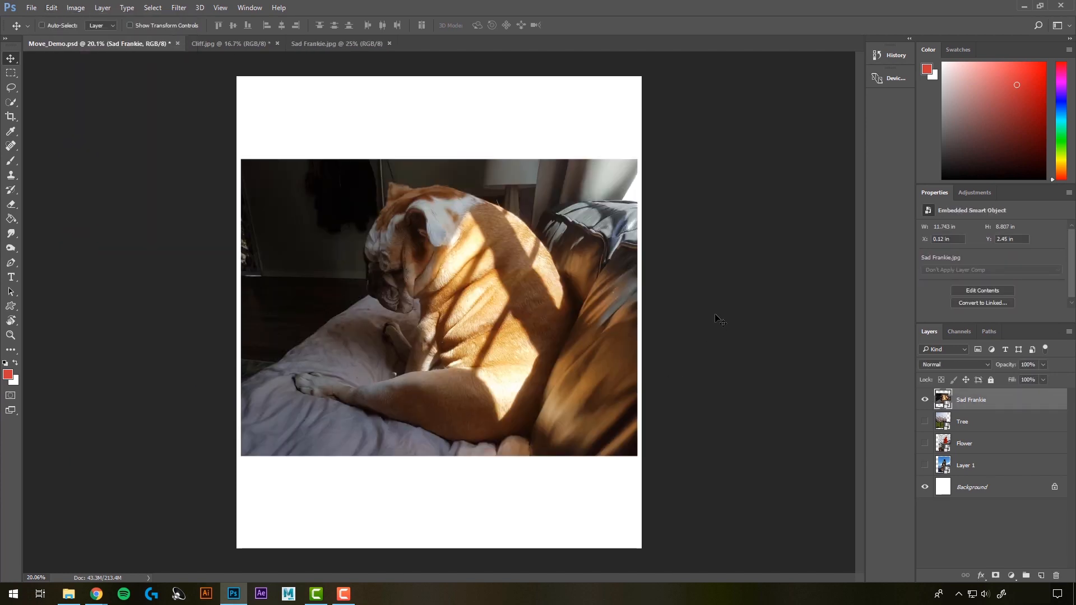
key("ctrl+z")
key("ctrl+z")
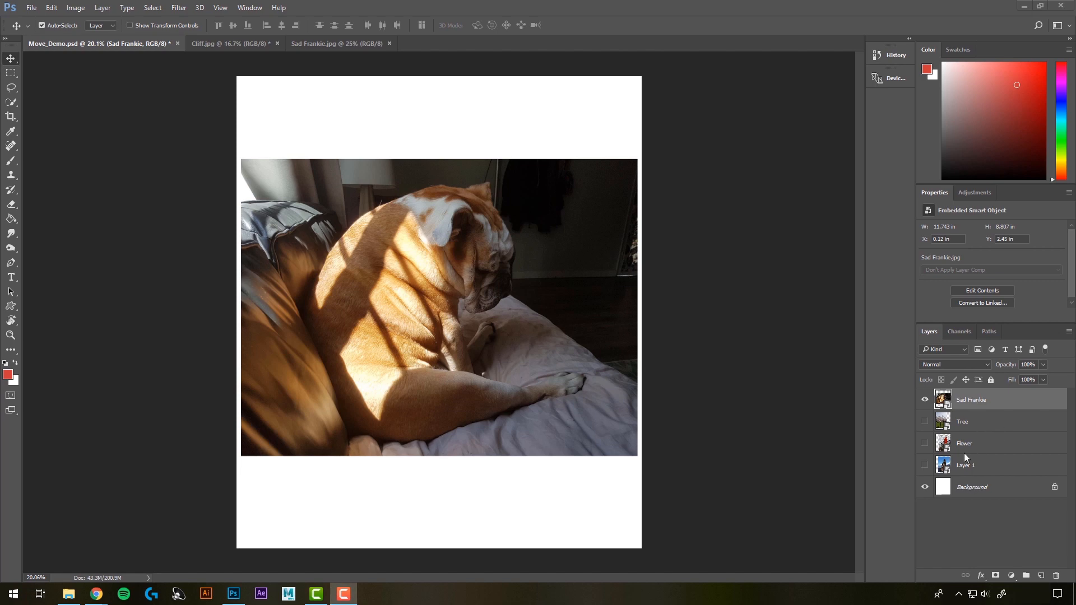
Step: Show the Tree, Flower and Layer 1 layers, and group the Sad Frankie layer with the Tree layer
left_click_drag(926, 421, 931, 463)
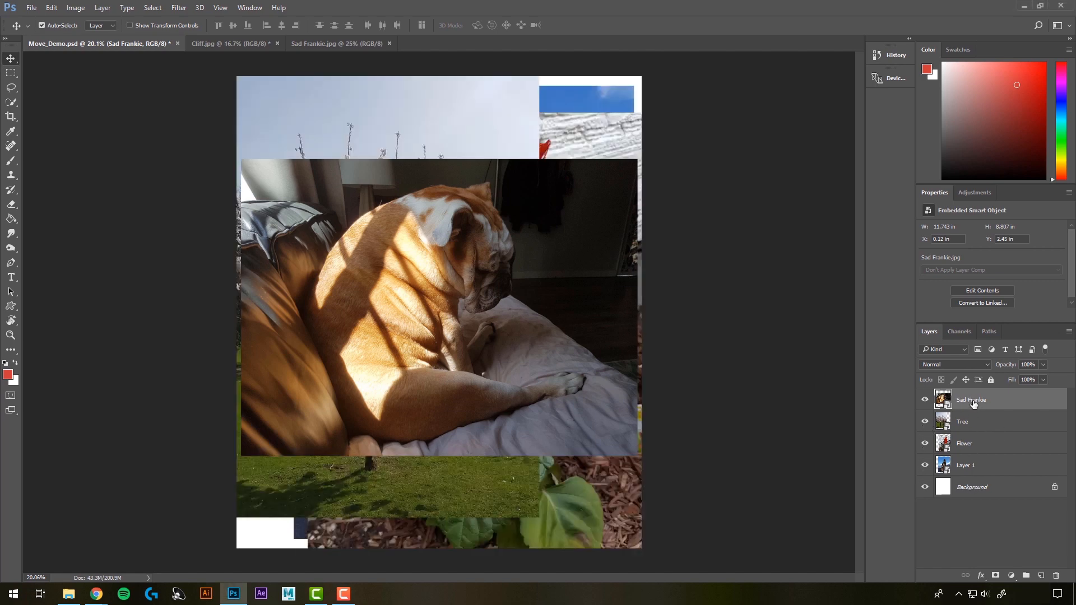
left_click(971, 424, "shift")
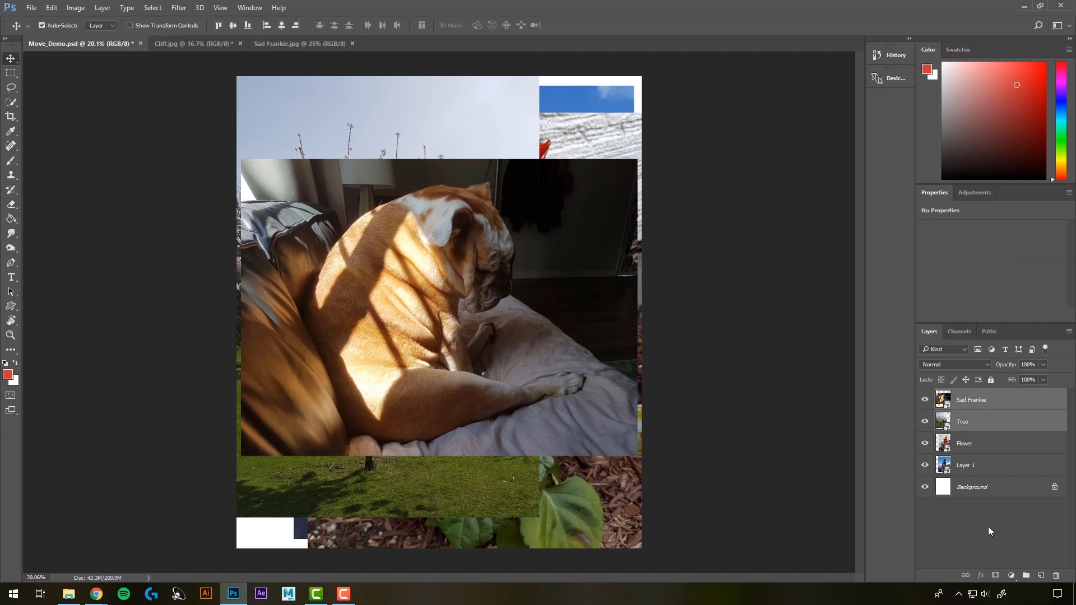
left_click(1027, 576)
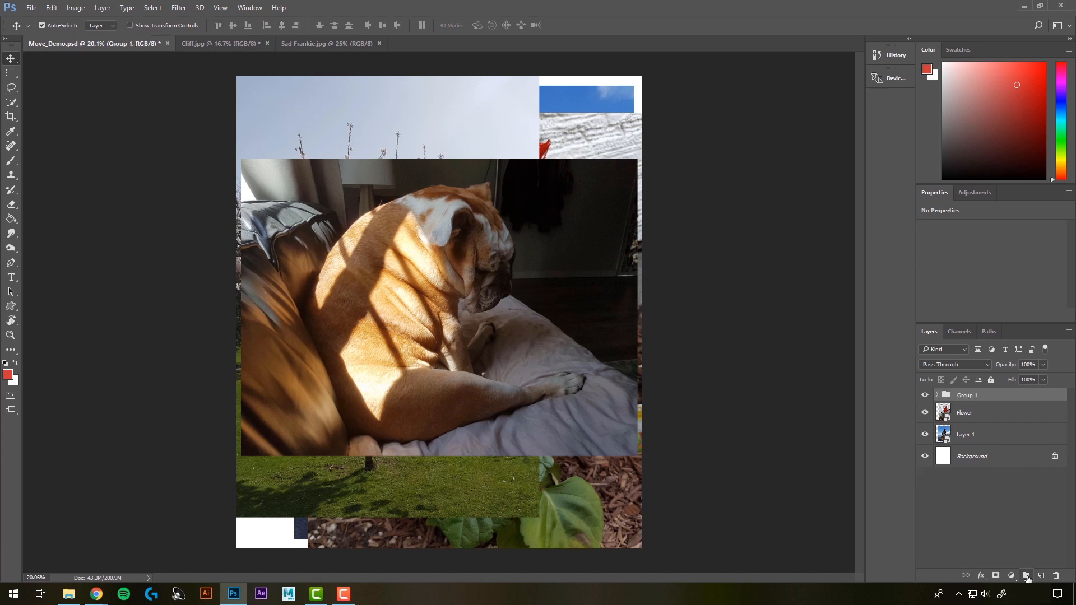
left_click(937, 396)
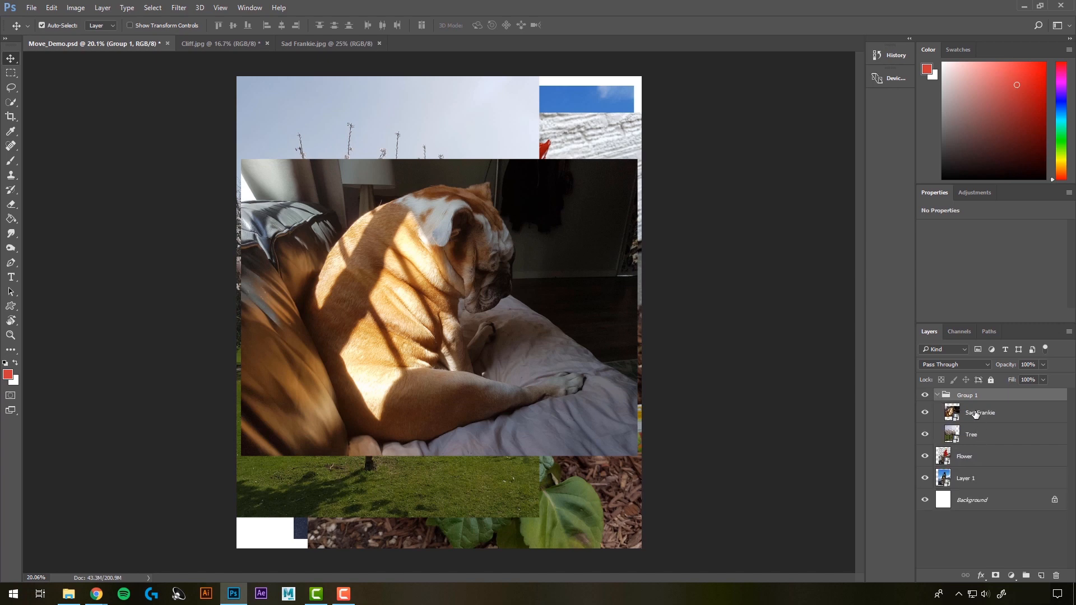
left_click(938, 395)
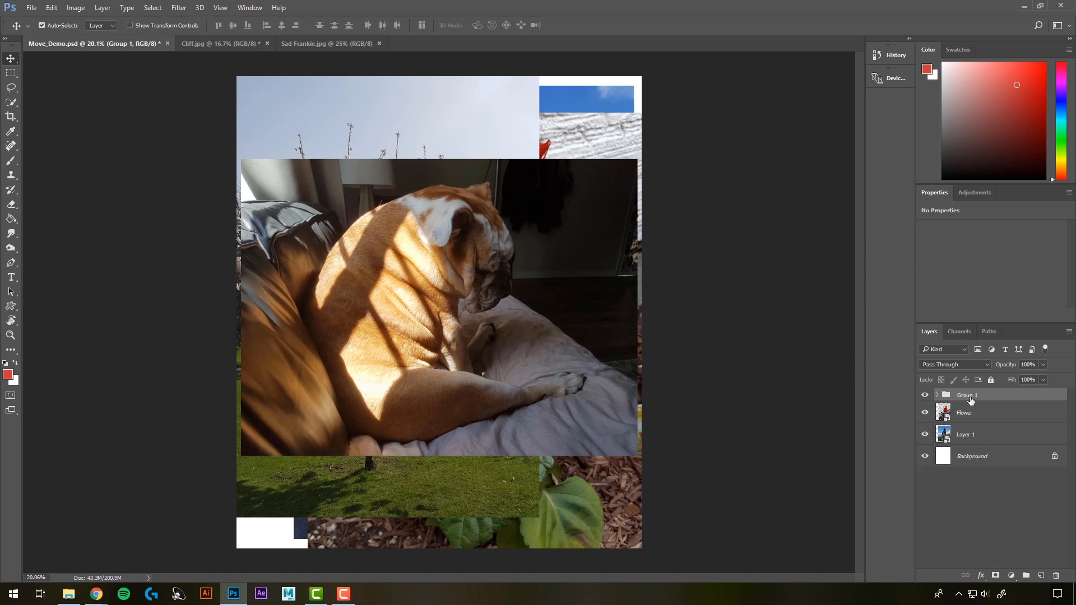
Step: Expand Group 1 and hide the Flower and Layer 1 layers below it
double_click(968, 396)
left_click(972, 412)
left_click(937, 395)
left_click(953, 412)
left_click(925, 457)
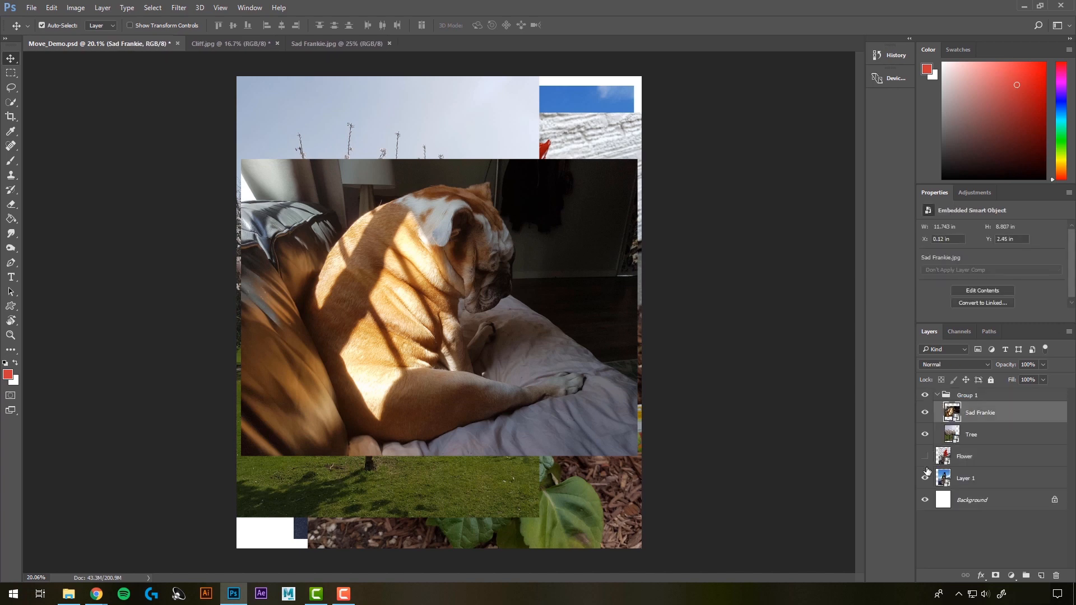
left_click(925, 478)
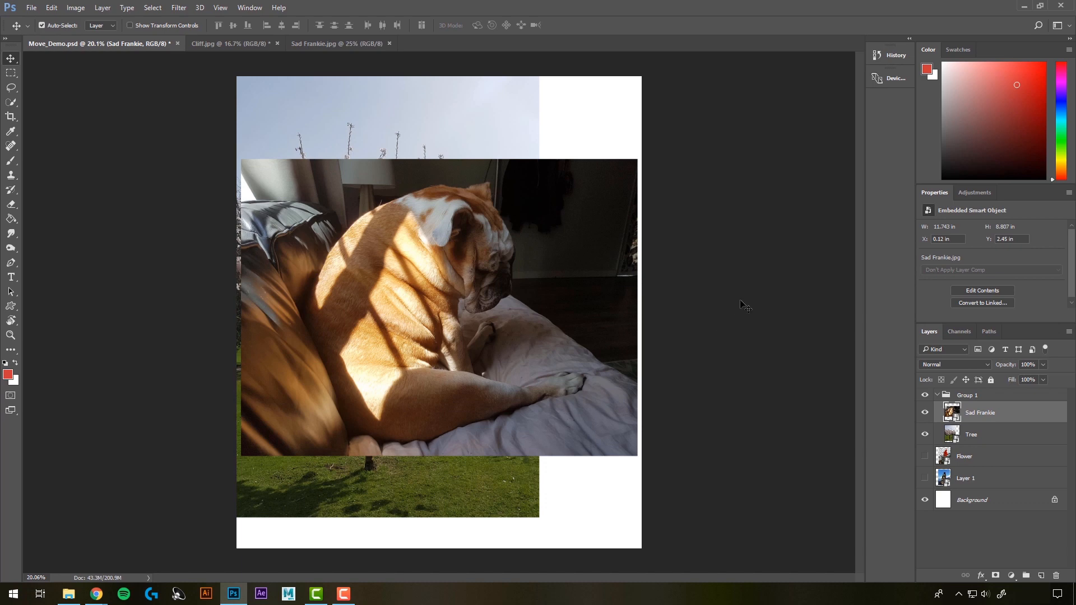
Step: Move only the dog image slightly down and right, to about X 0.25 in, Y 3.38 in, using Auto-Select for layers
left_click(757, 335)
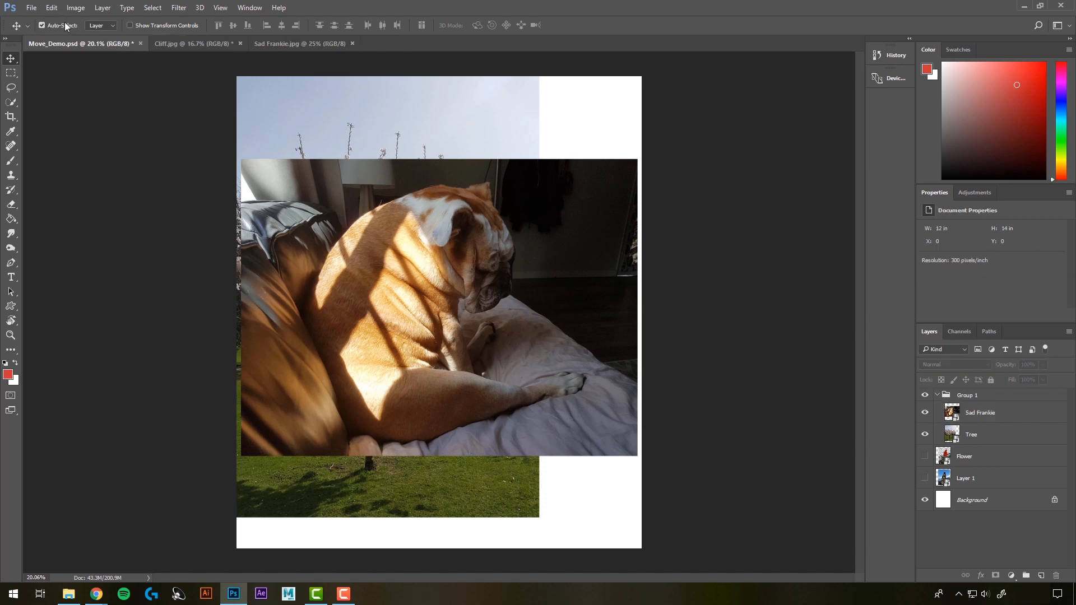
left_click_drag(531, 237, 541, 269)
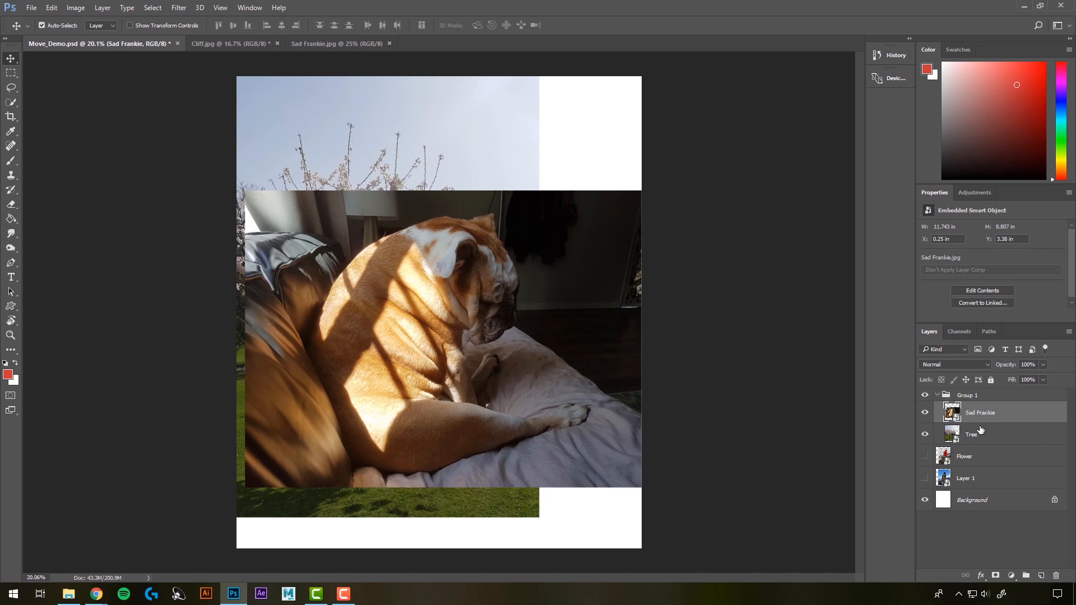
left_click(749, 267)
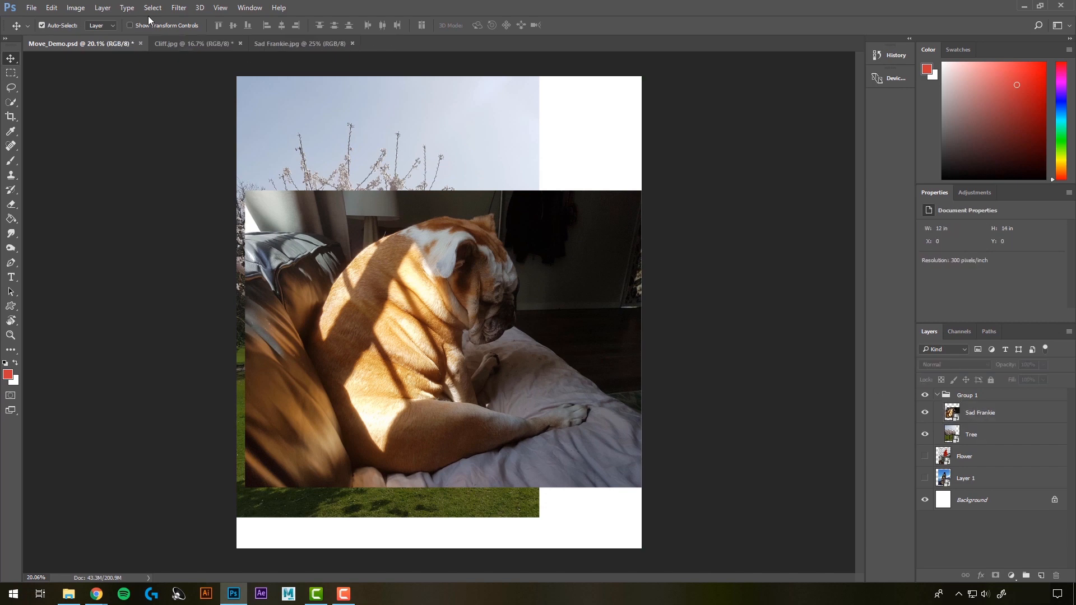
Step: Set Auto-Select to Group and move the dog and tree images together to the right and slightly down
left_click(106, 25)
left_click(466, 239)
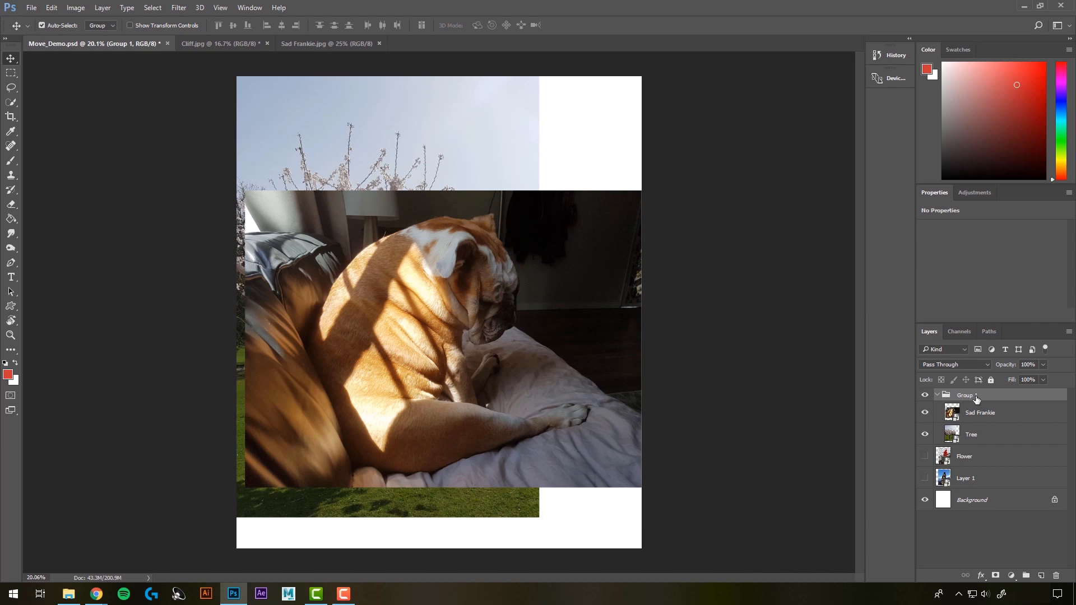
left_click_drag(455, 268, 572, 283)
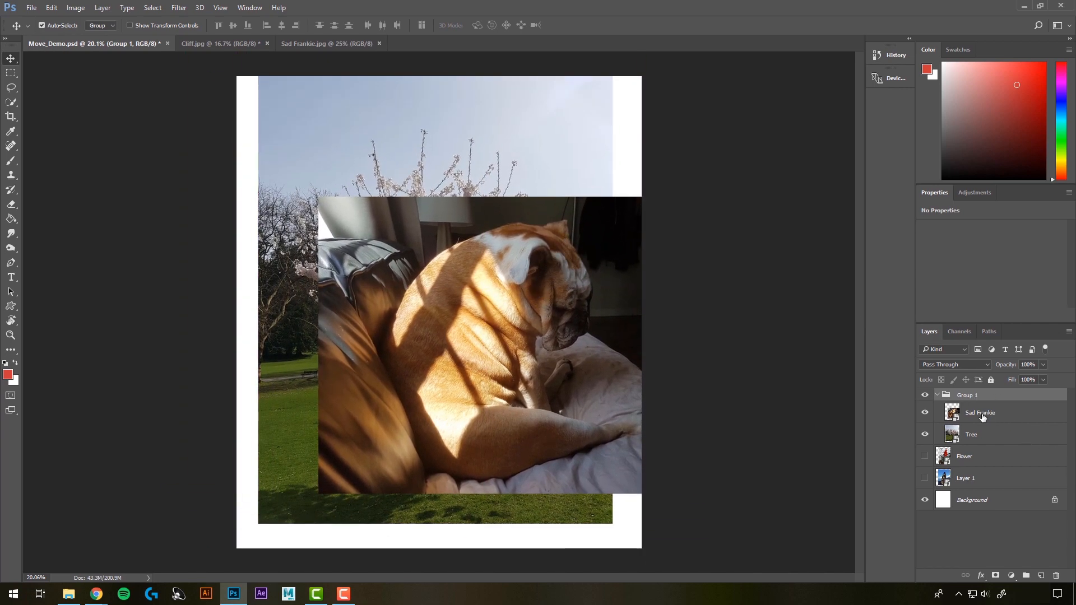
Step: Set Auto-Select to Layer and move the tree image slightly upward and the dog image left, each independently
left_click(96, 41)
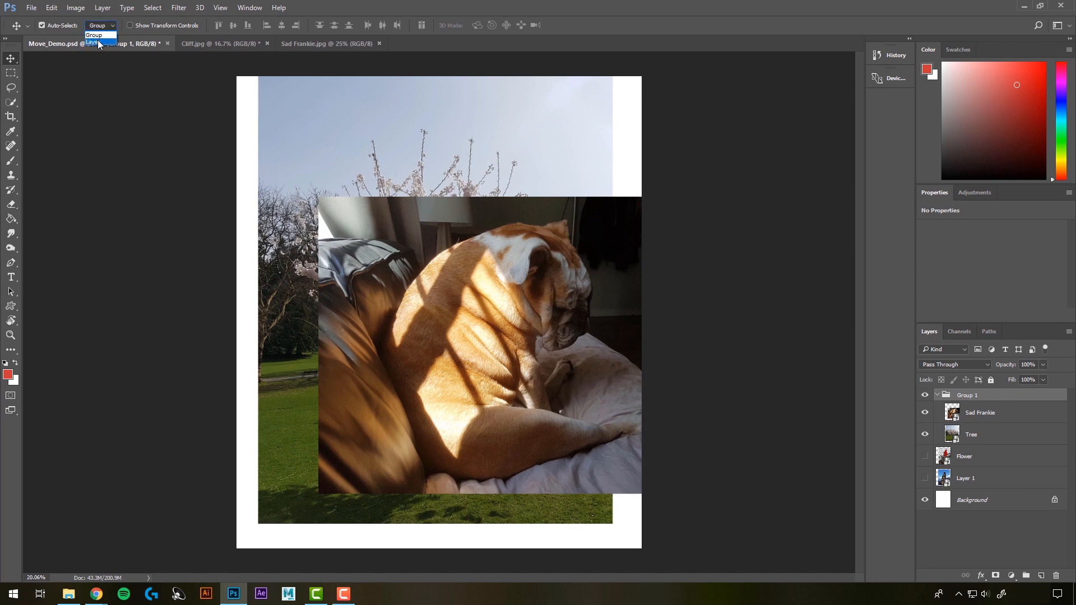
left_click_drag(464, 160, 456, 145)
left_click(534, 298)
left_click_drag(534, 299, 491, 298)
left_click_drag(438, 151, 451, 157)
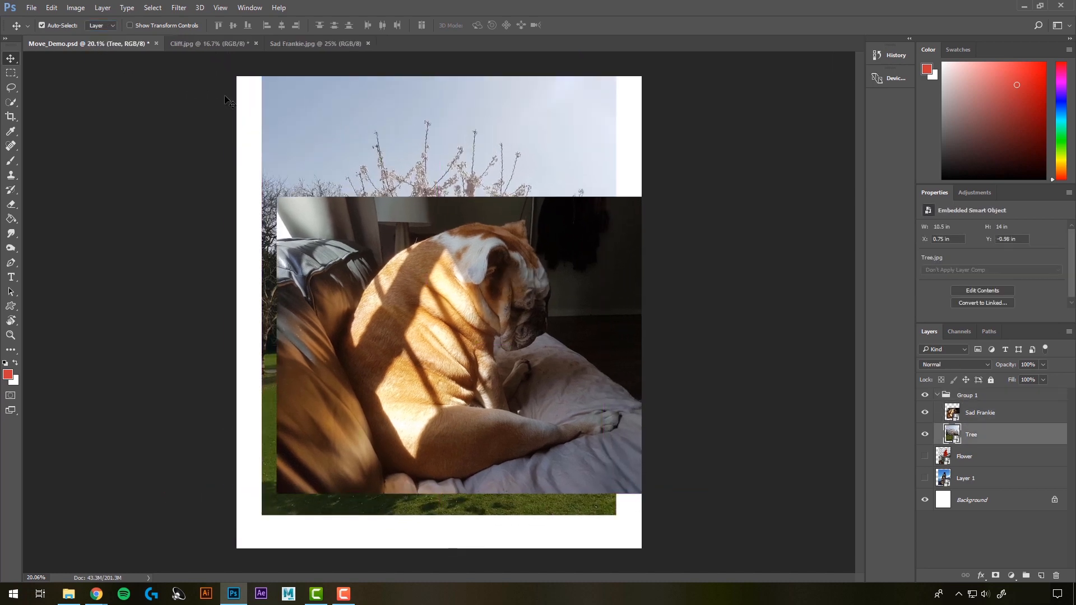
Step: Move the whole Group 1 slightly down and right with Auto-Select on Group, and set Auto-Select back to Layer
left_click_drag(363, 141, 371, 163)
left_click(101, 26)
left_click(95, 41)
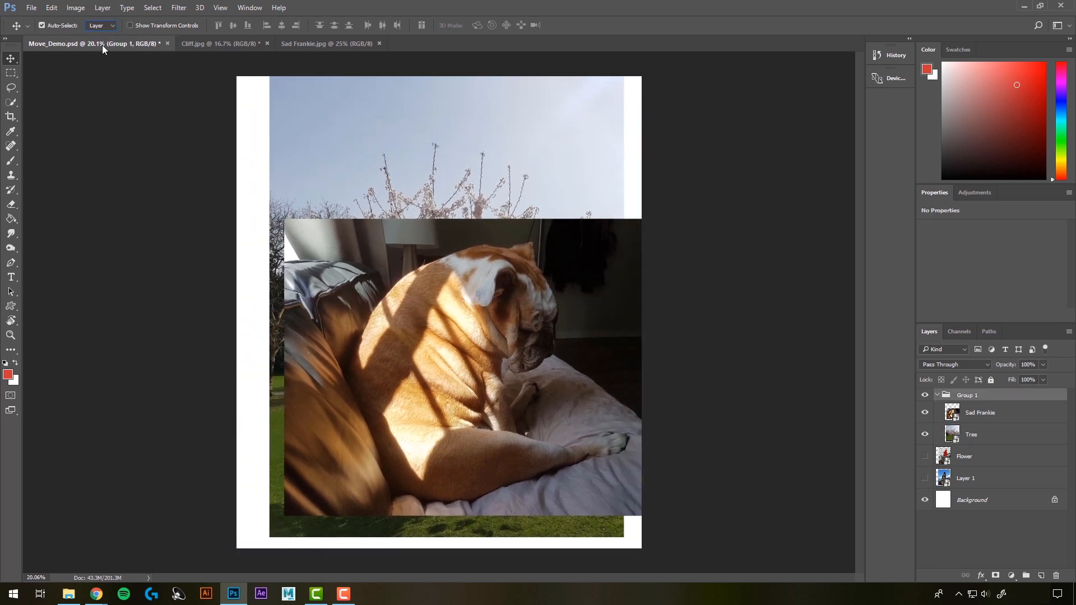
Step: Create a new empty group at the top of the layer stack and move the Flower and Layer 1 layers into it
left_click(730, 275)
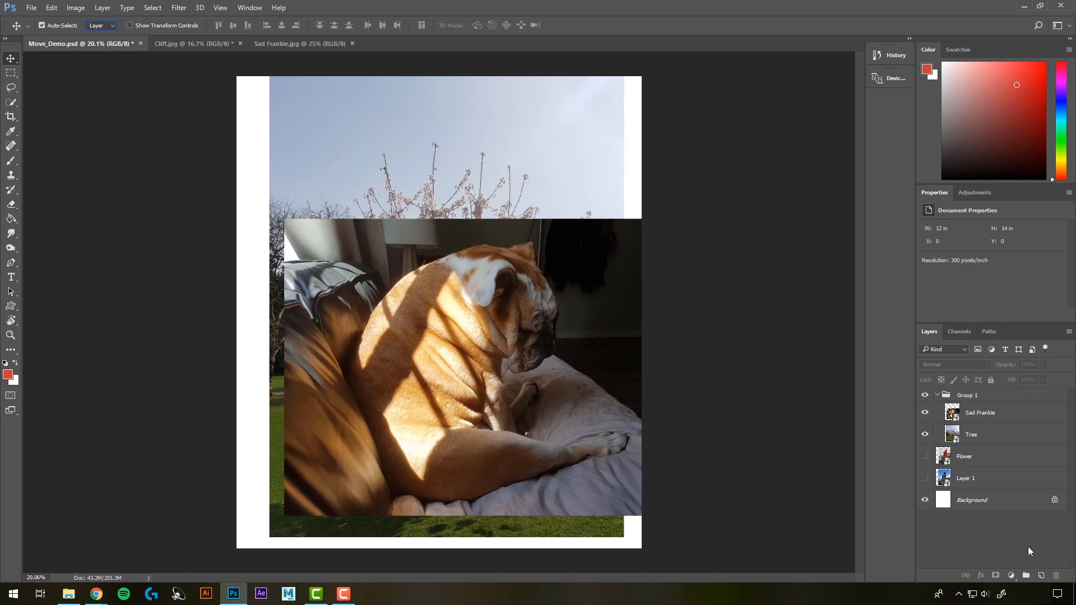
left_click(1026, 576)
left_click(973, 472)
left_click(967, 492, "shift")
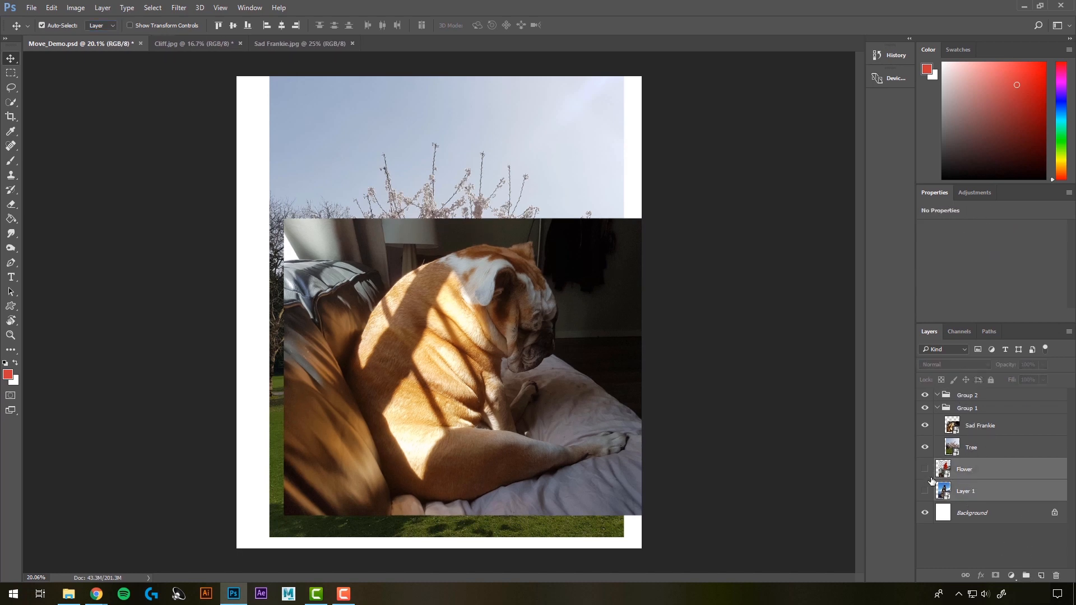
left_click_drag(966, 475, 978, 390)
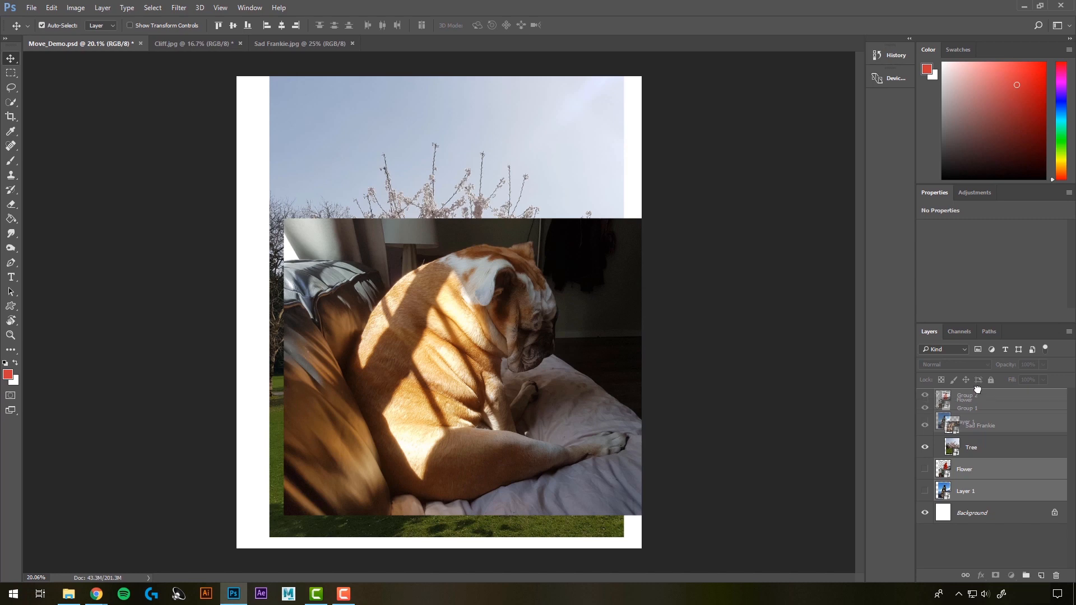
left_click_drag(978, 390, 970, 440)
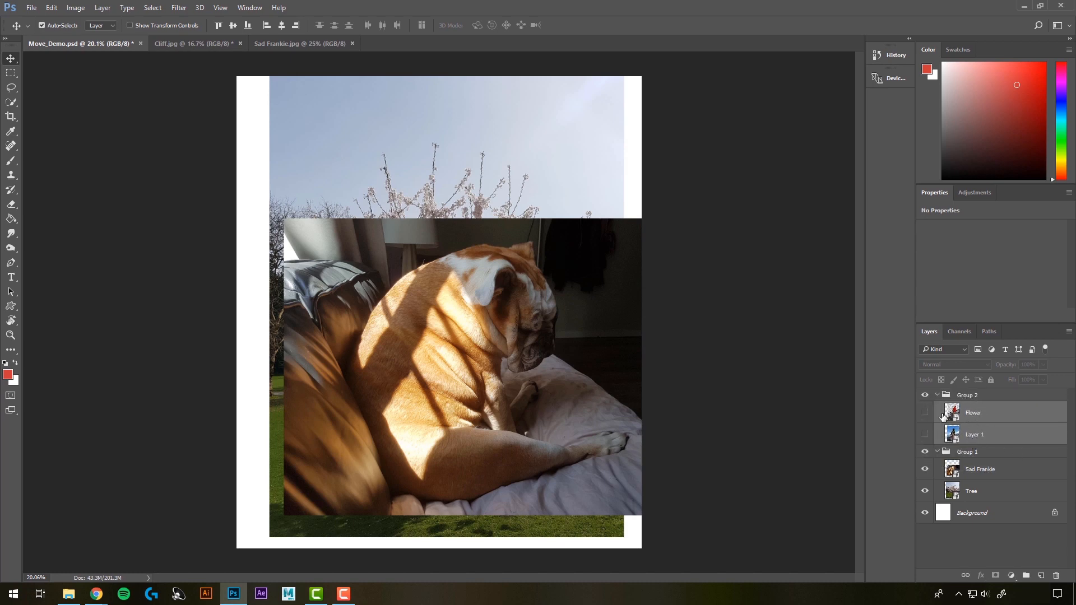
Step: Show the Flower and Layer 1 layers and ungroup the Group 2 that contains them
left_click(925, 413)
left_click(925, 435)
left_click(969, 396)
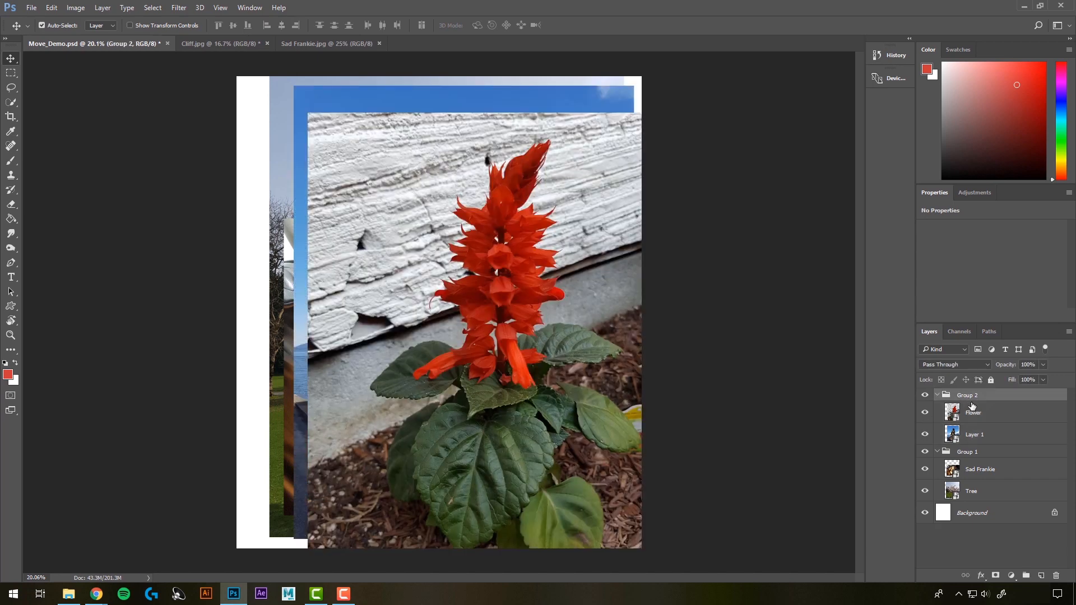
right_click(971, 399)
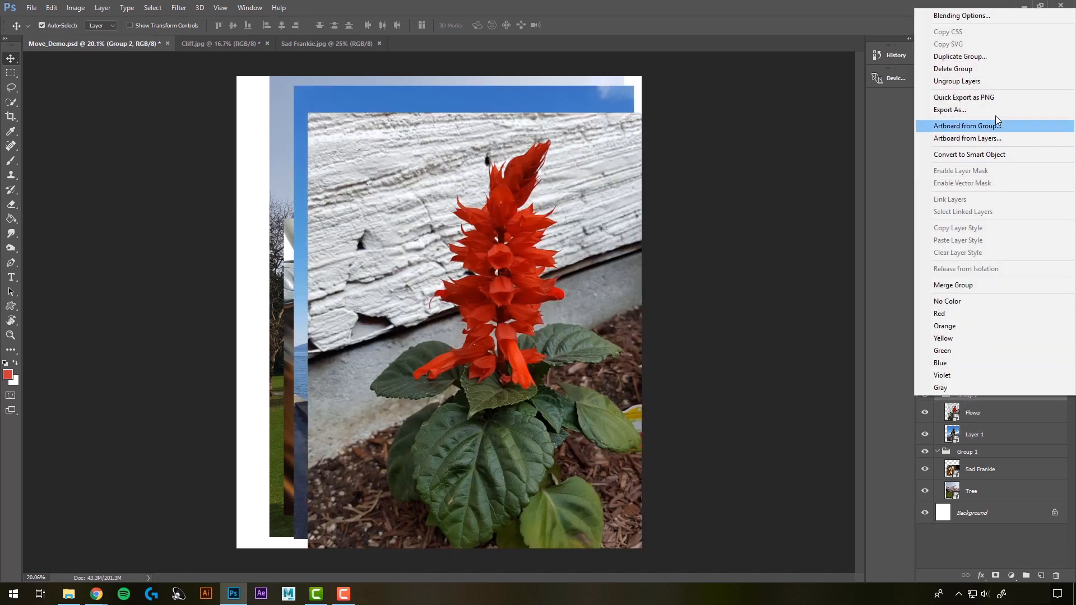
left_click(967, 84)
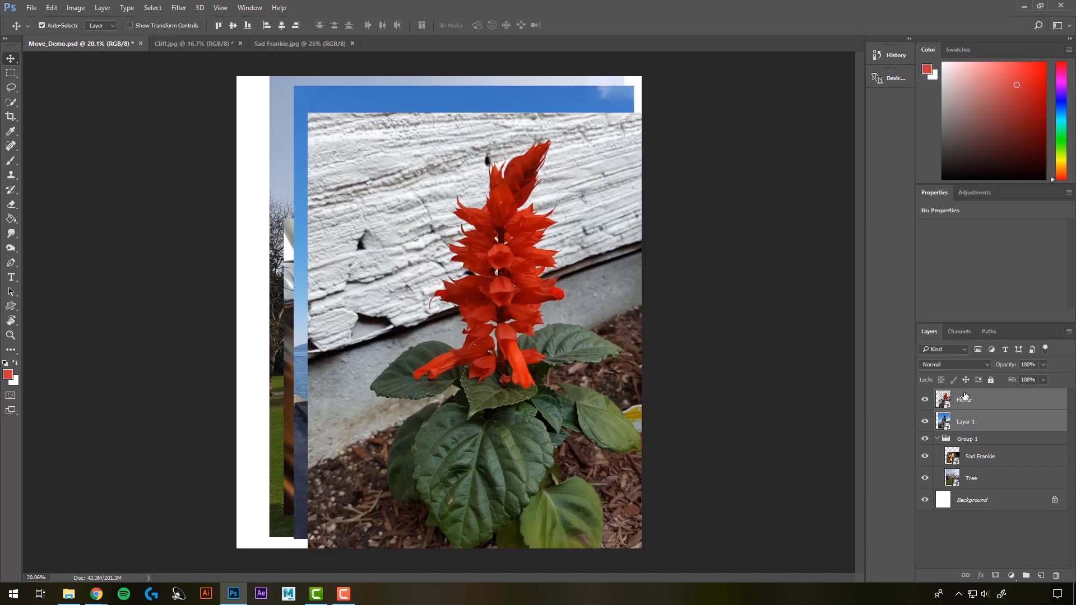
Step: Move the Sad Frankie and Tree layers out of Group 1 to just above it, and select the emptied group
left_click(970, 442)
left_click(973, 456)
left_click(974, 476, "shift")
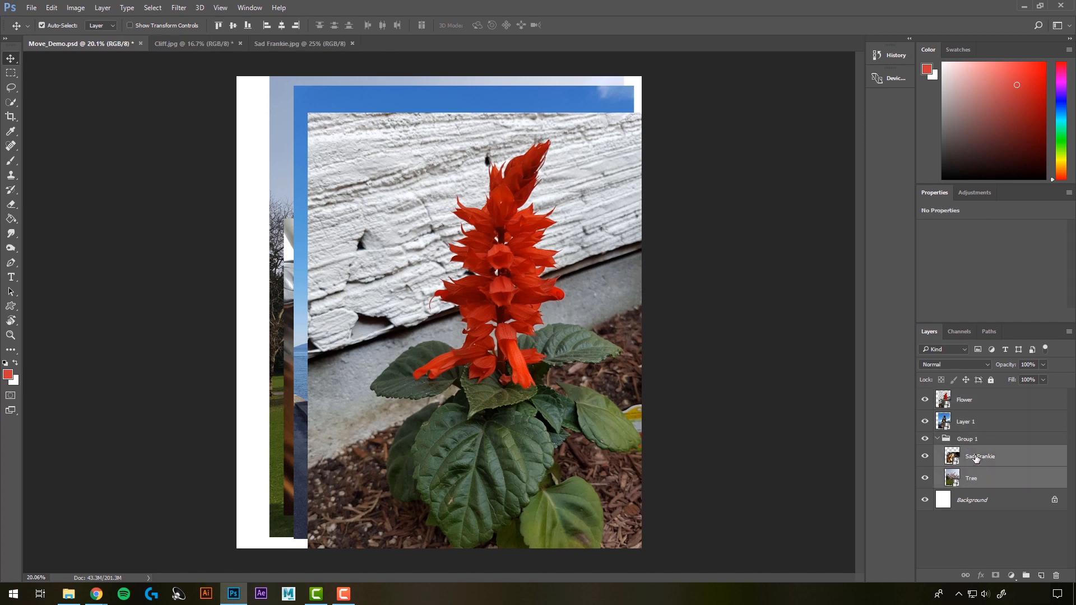
left_click_drag(974, 461, 974, 439)
left_click(968, 483)
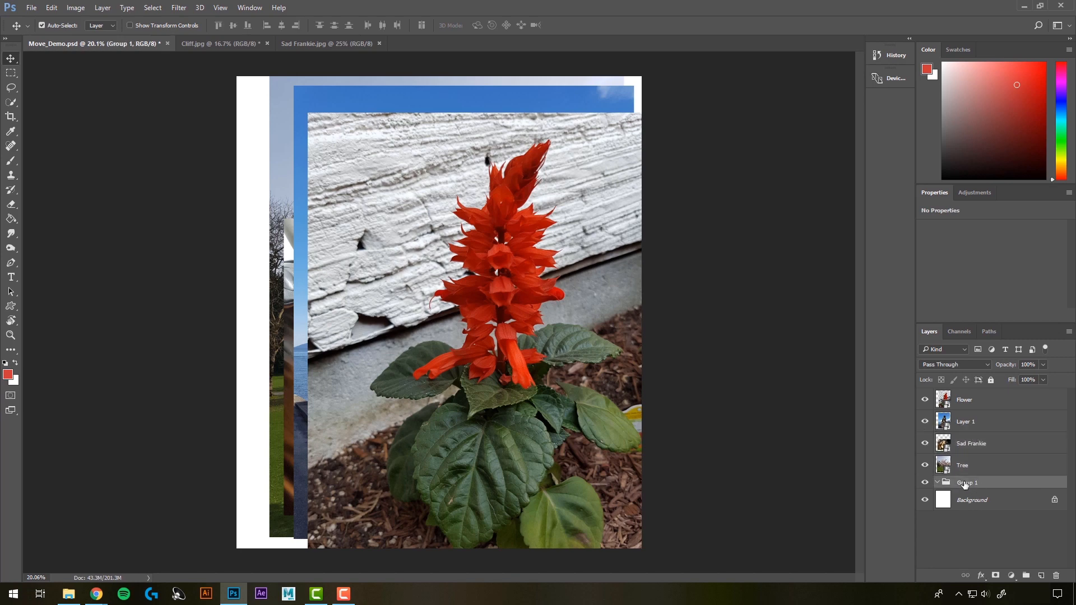
Step: Delete the empty Group 1 from the layer stack
right_click(968, 485)
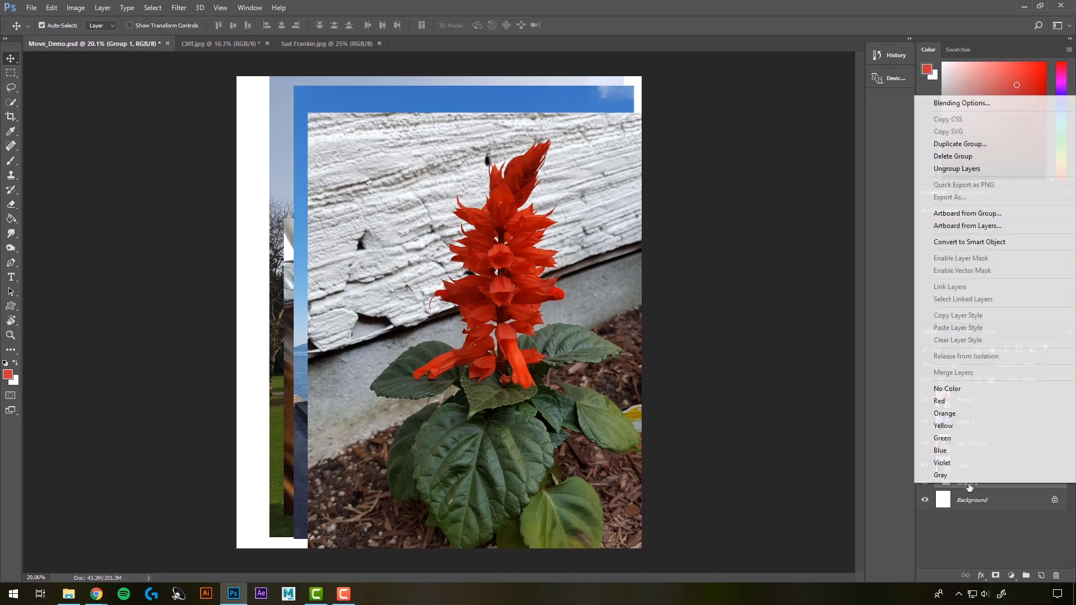
left_click(963, 158)
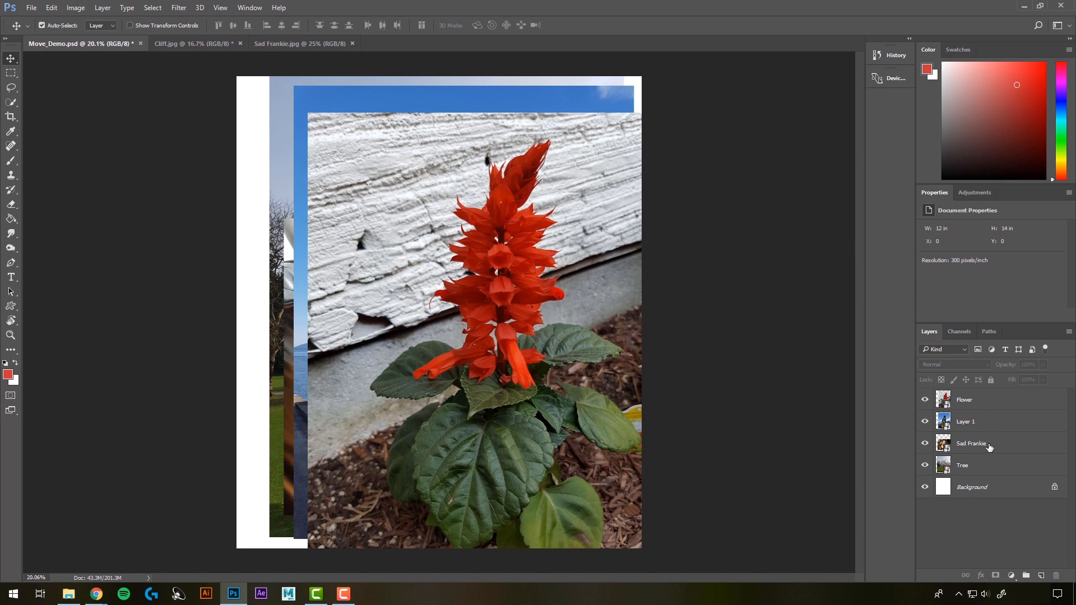
Step: Scale the Flower layer down proportionally to about 8.6% and place it in the upper left part of the canvas
left_click(974, 406)
key("ctrl+t")
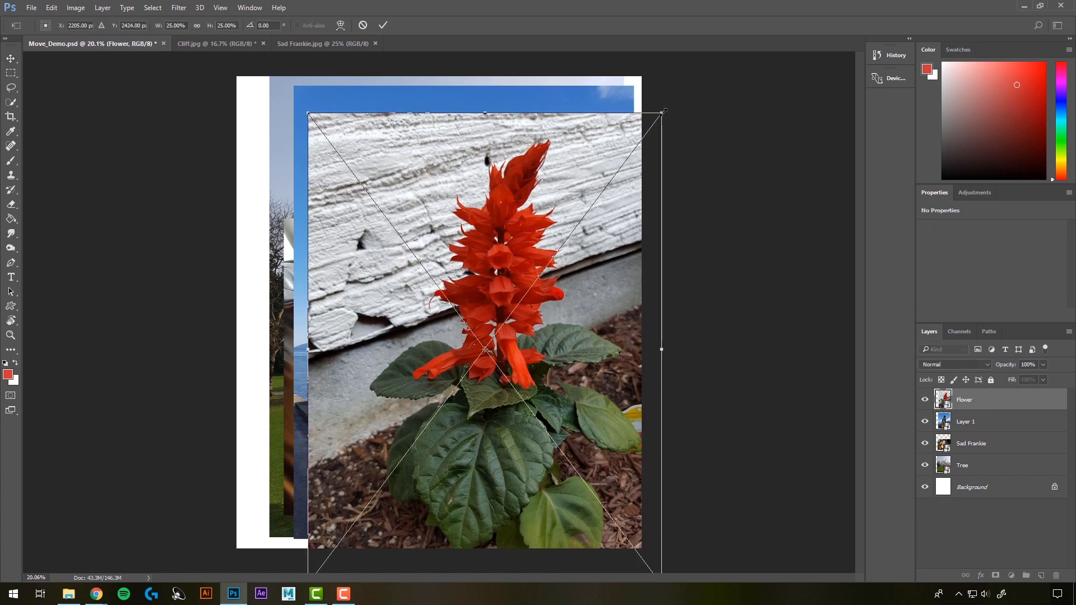
left_click_drag(664, 111, 429, 423)
left_click_drag(411, 511, 437, 259)
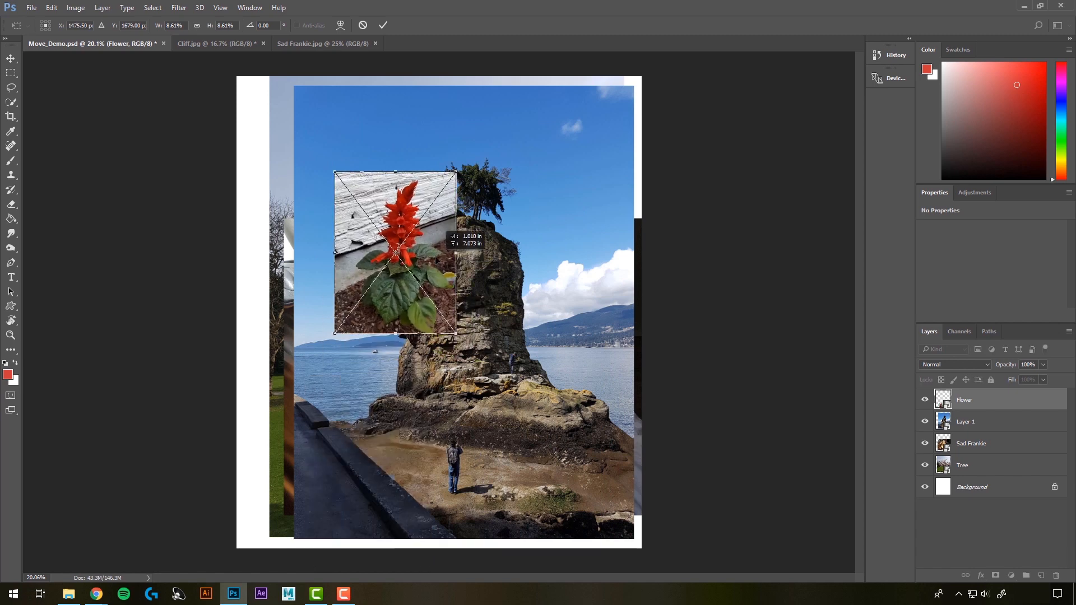
key("Return")
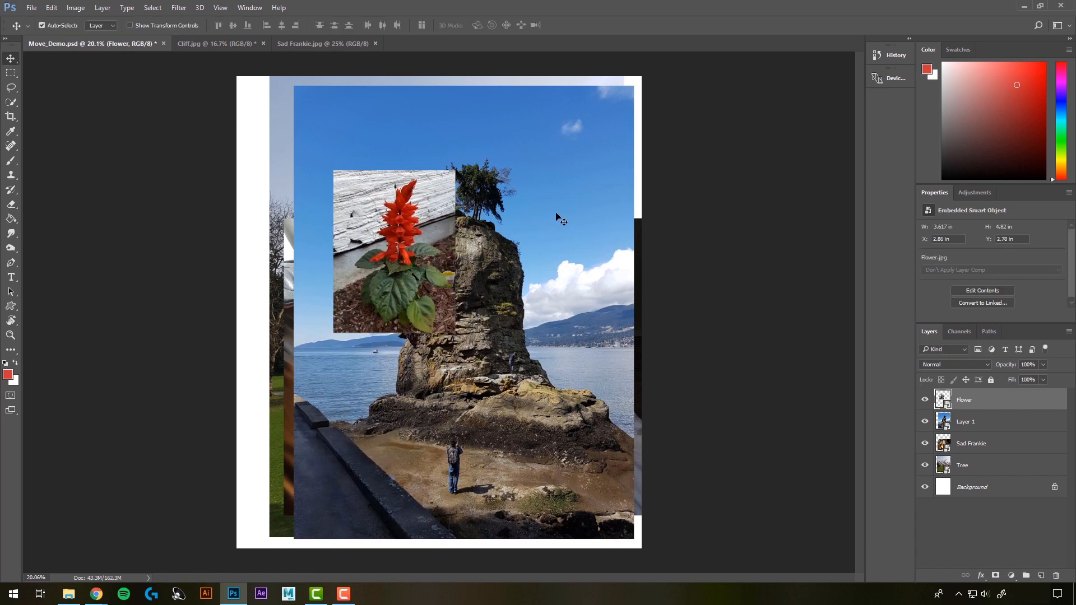
Step: Scale Layer 1, the cliff image, down to about 4.14 by 5.52 in and place it in the canvas's upper right area
left_click(561, 215, "ctrl")
key("ctrl+t")
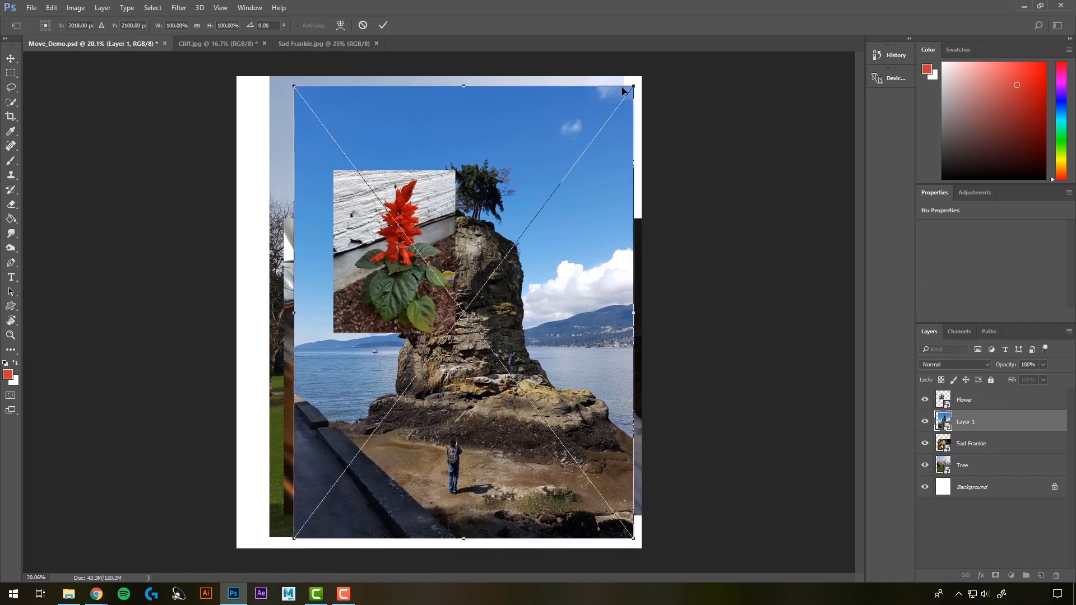
left_click_drag(632, 88, 432, 355)
left_click_drag(412, 448, 609, 196)
key("Return")
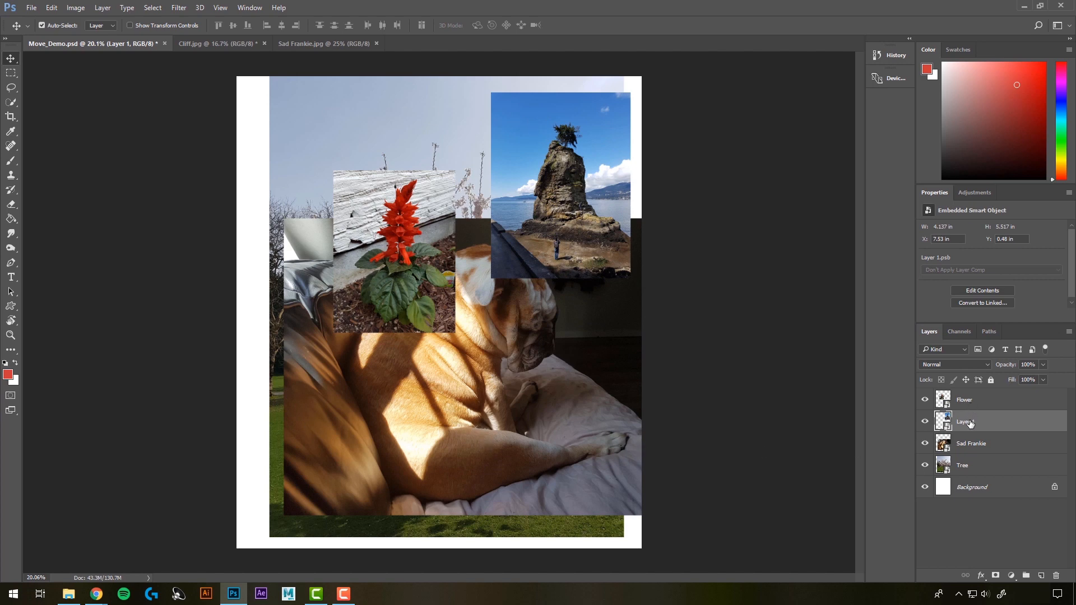
Step: Scale the Sad Frankie layer down to about 12.15%, keeping its lower left corner in place
left_click(542, 403)
key("ctrl+t")
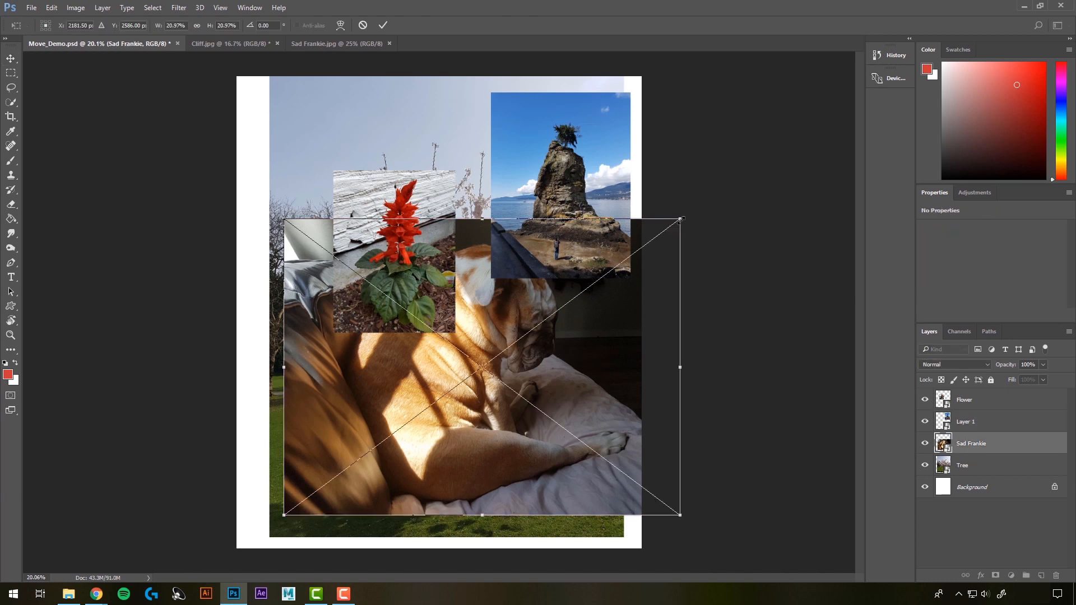
left_click_drag(681, 220, 513, 344)
key("Return")
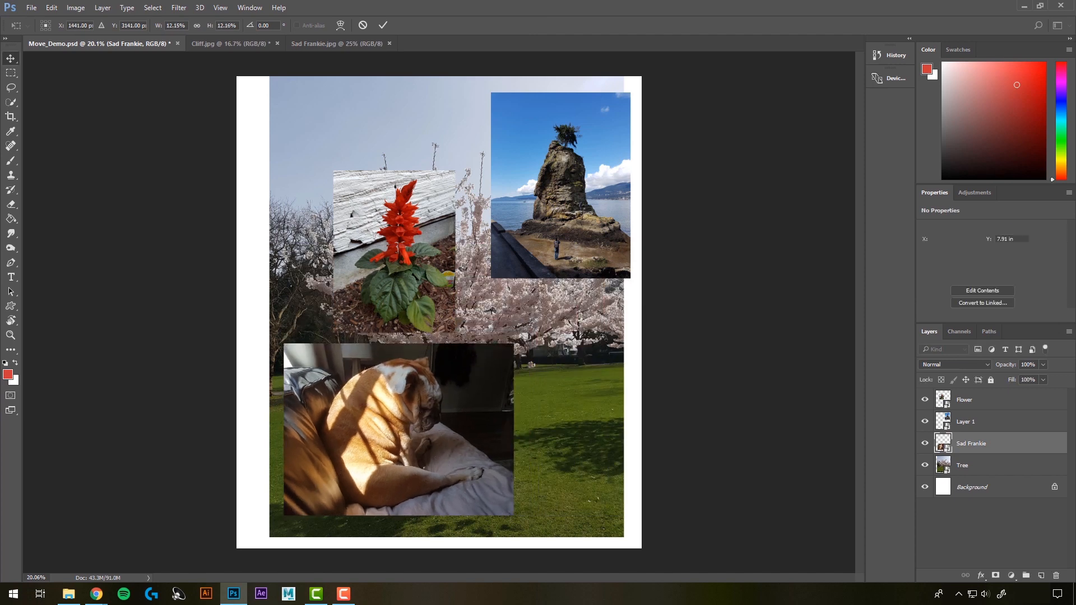
Step: Scale the Tree layer down to about 9.7% and place it at the canvas's lower right, partly behind the dog image
left_click(552, 340)
key("ctrl+t")
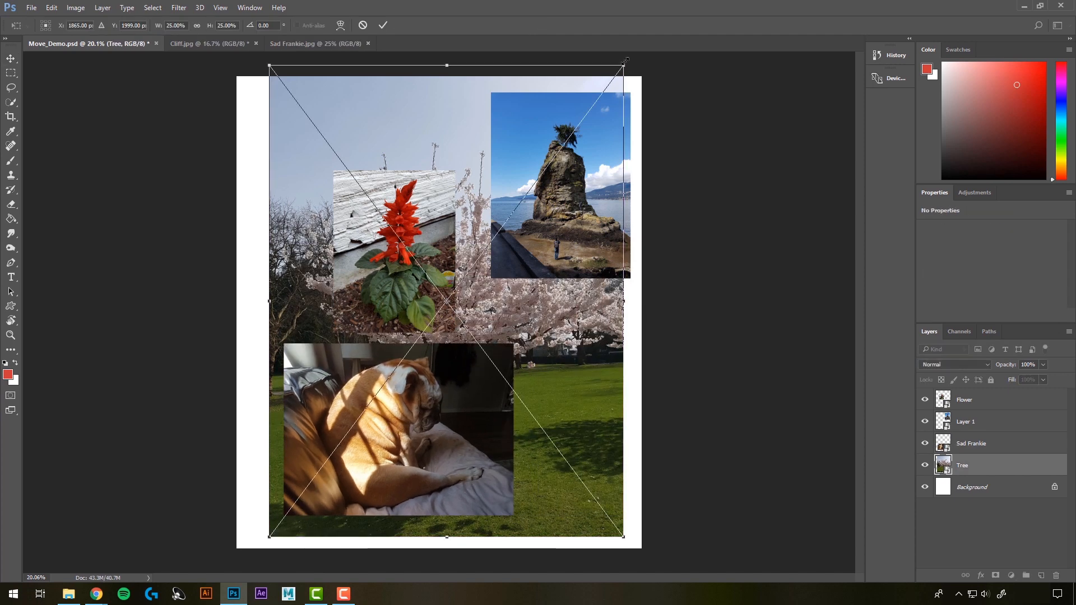
left_click_drag(623, 66, 406, 353)
left_click_drag(329, 415, 542, 379)
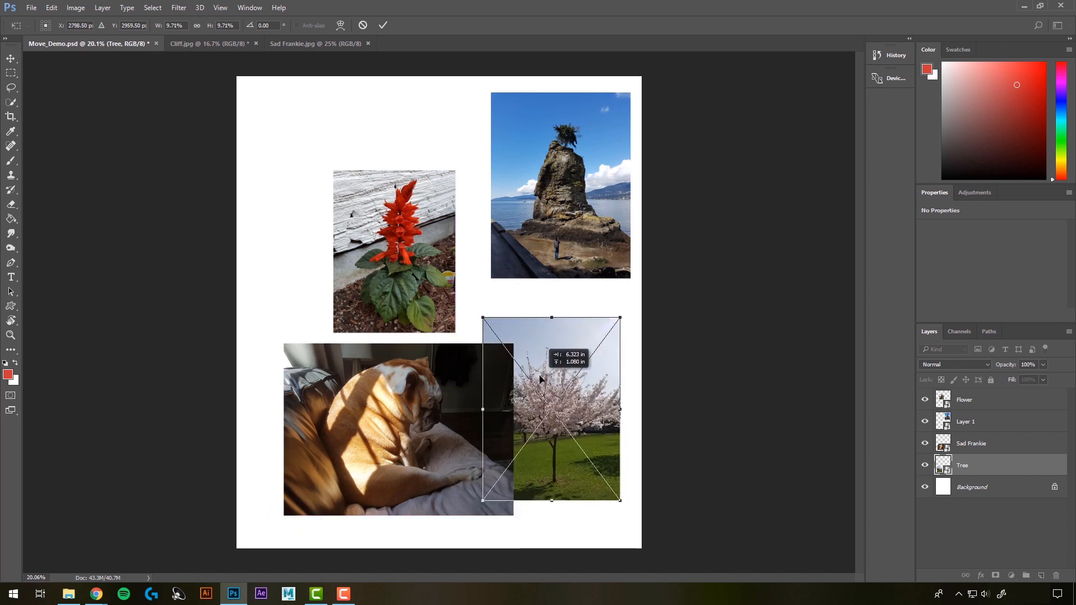
key("Return")
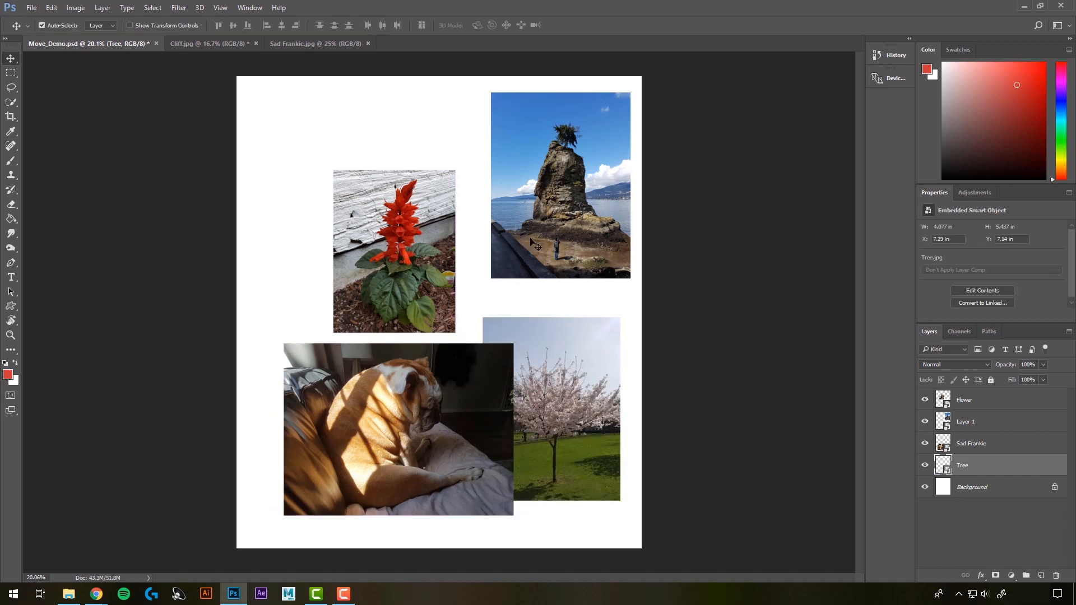
Step: Move the cliff image slightly left to X 7.29 in, lining up its left edge with the tree image
left_click_drag(600, 197, 591, 196)
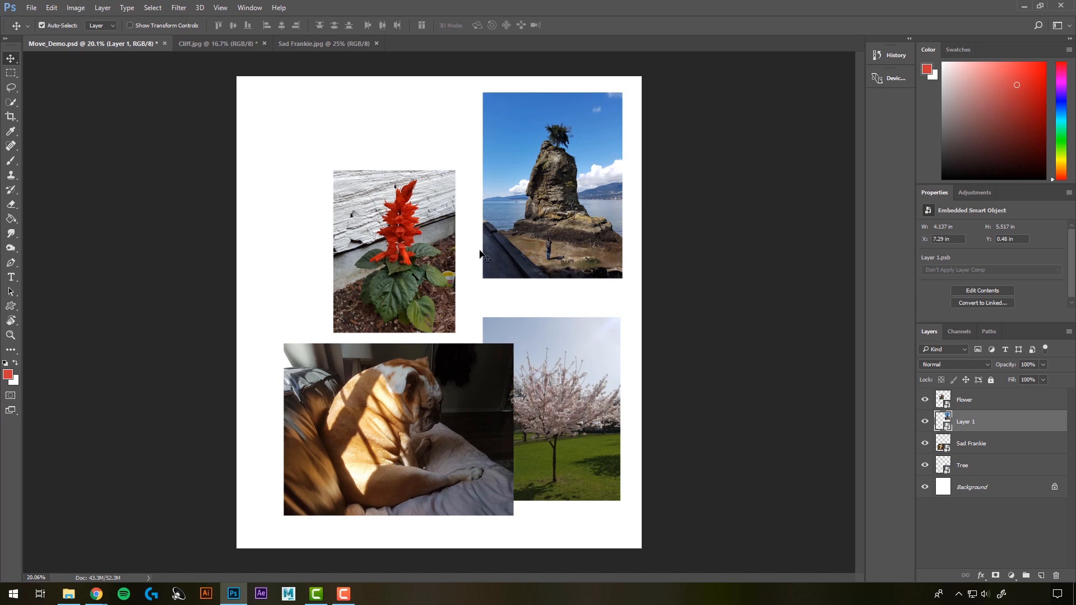
left_click(726, 275)
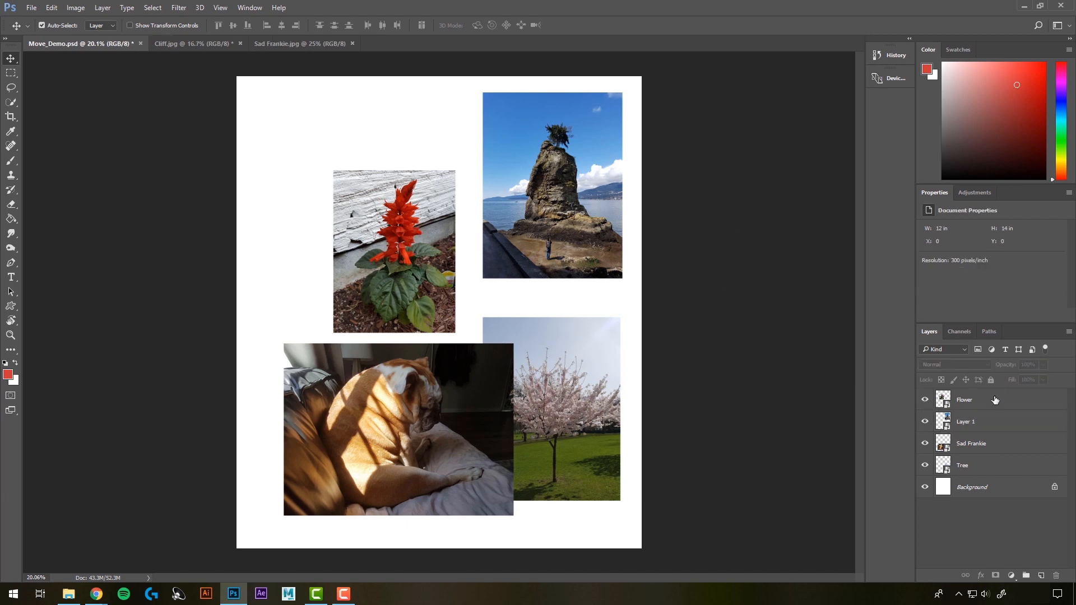
Step: Link the Flower, Layer 1 and Sad Frankie layers and move them together about 0.8 in to the left
left_click(965, 400)
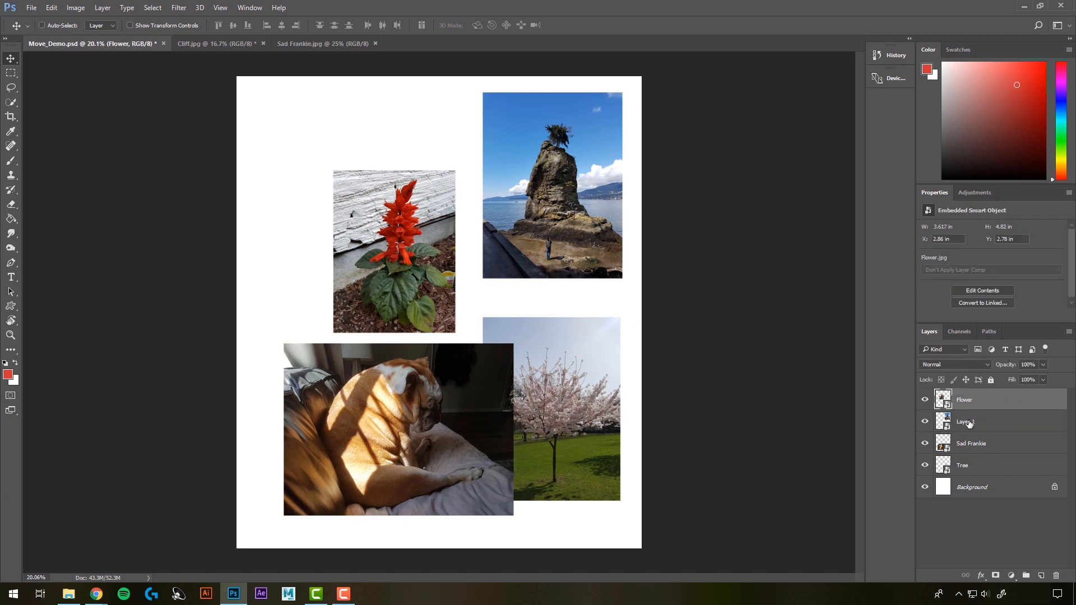
left_click(969, 423, "ctrl")
left_click(978, 444, "ctrl")
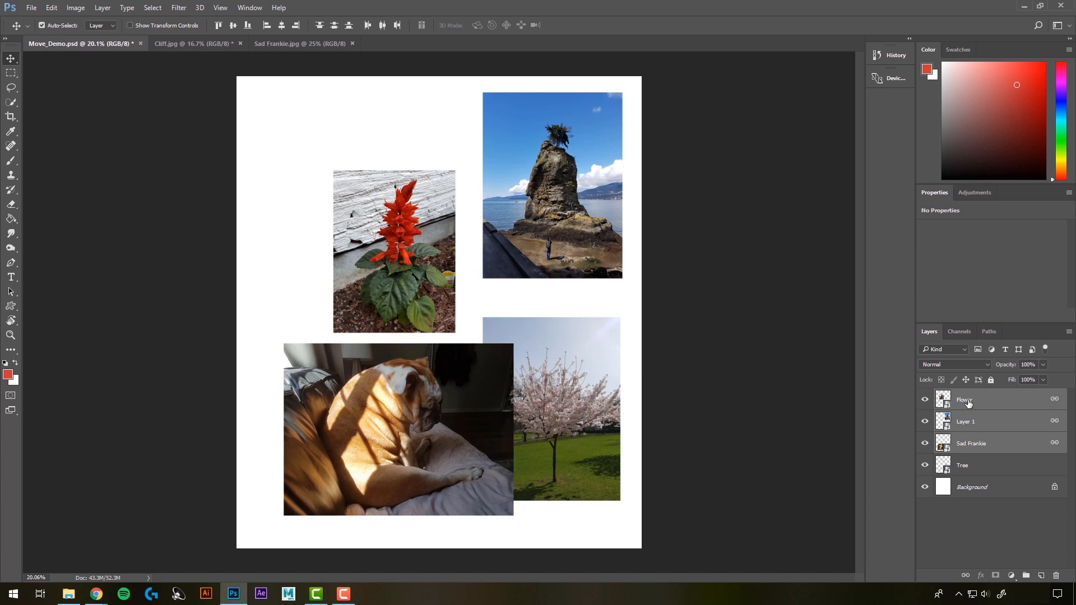
left_click(963, 548)
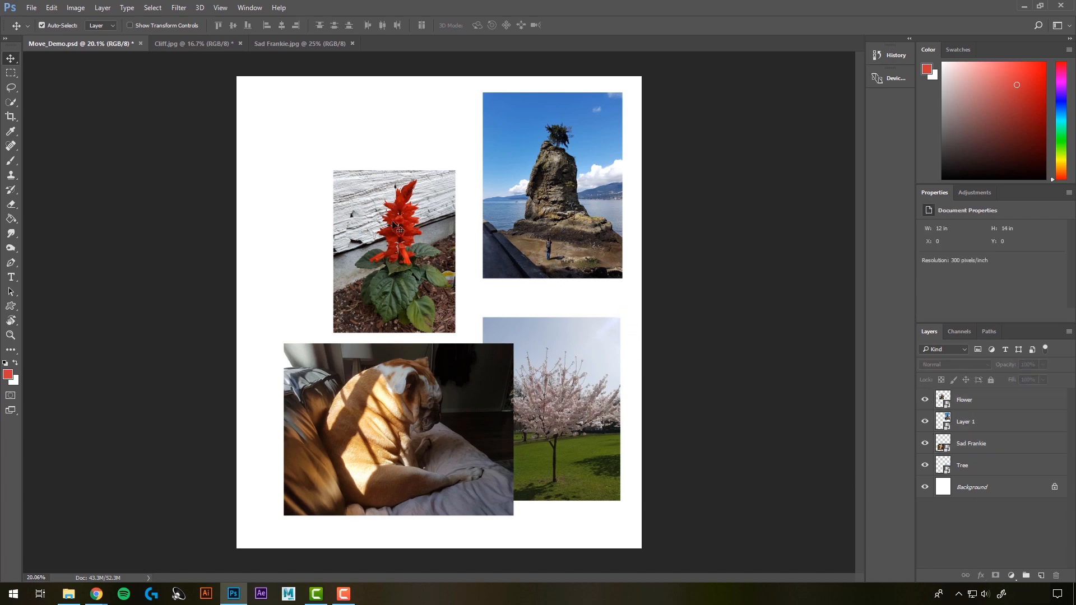
left_click_drag(395, 225, 364, 220)
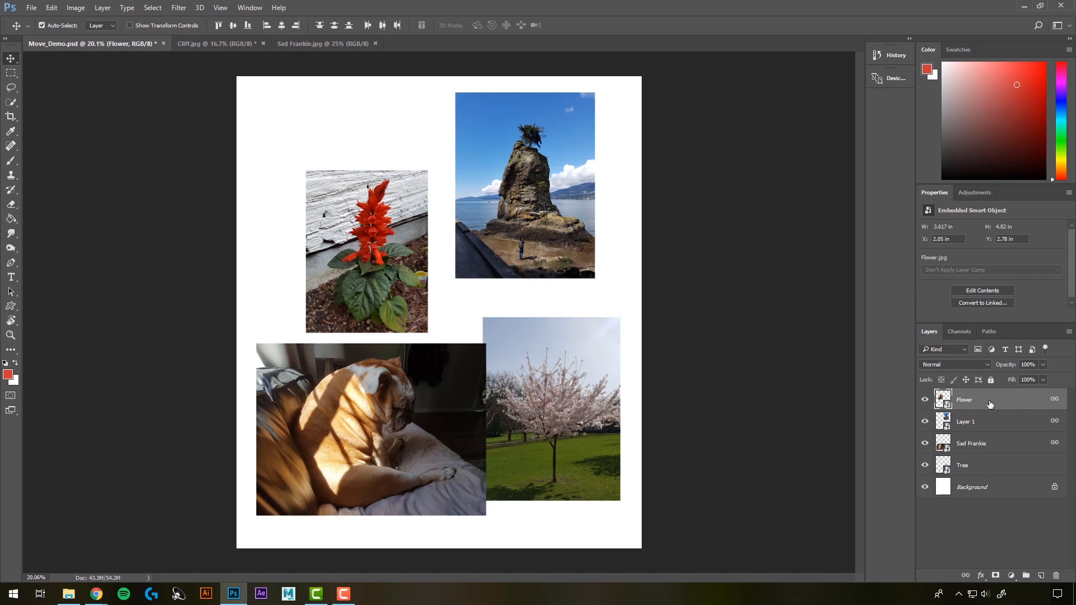
Step: Link the Tree layer with the other three image layers and move all four slightly right and down
left_click(986, 472, "shift")
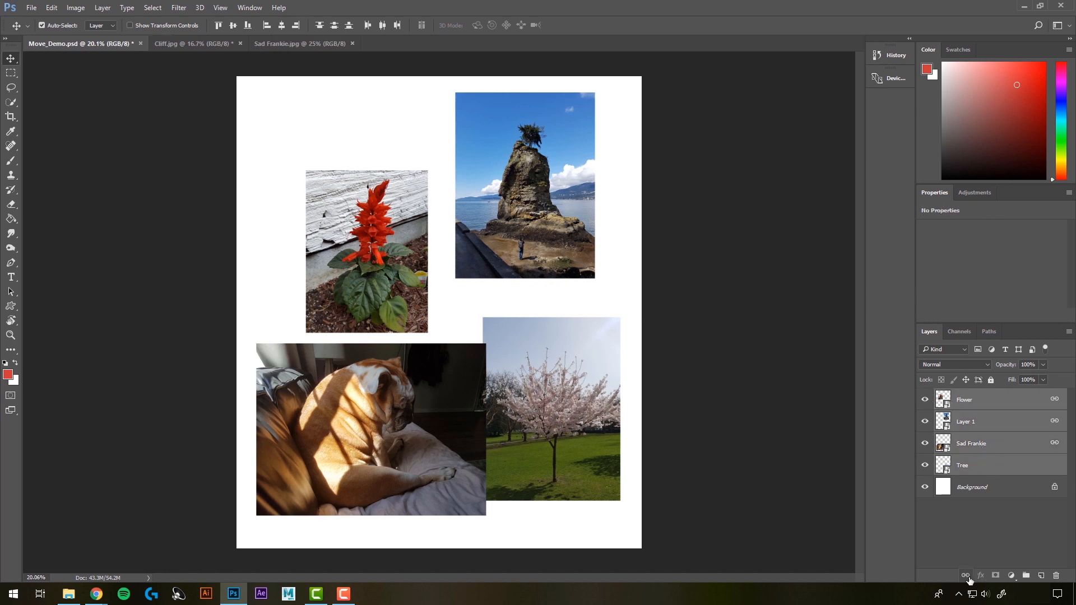
mouse_move(558, 384)
left_mouse_down()
mouse_move(561, 318)
mouse_move(520, 398)
mouse_move(562, 396)
mouse_move(562, 386)
left_mouse_up()
left_click(720, 400)
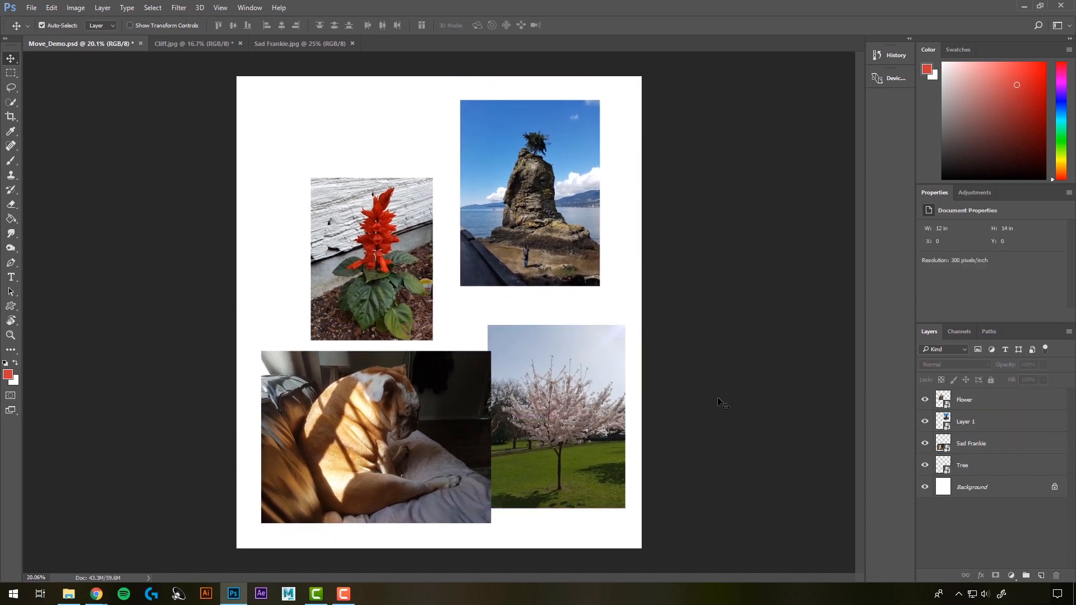
Step: Unlink the Flower, Layer 1, Sad Frankie and Tree layers, and test moving the tree image on its own
left_click(980, 405)
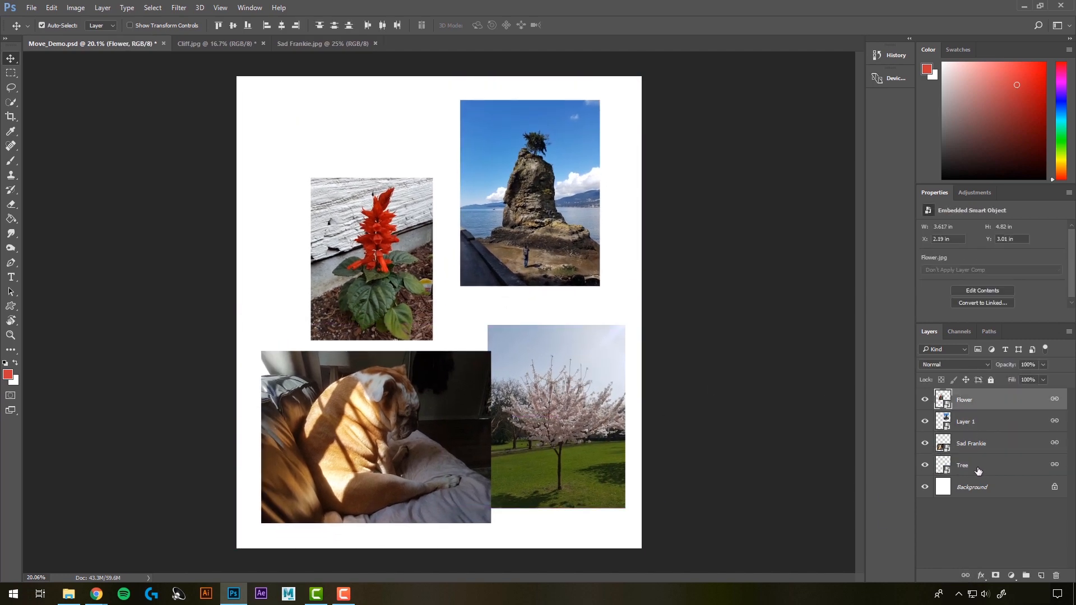
left_click(979, 471, "shift")
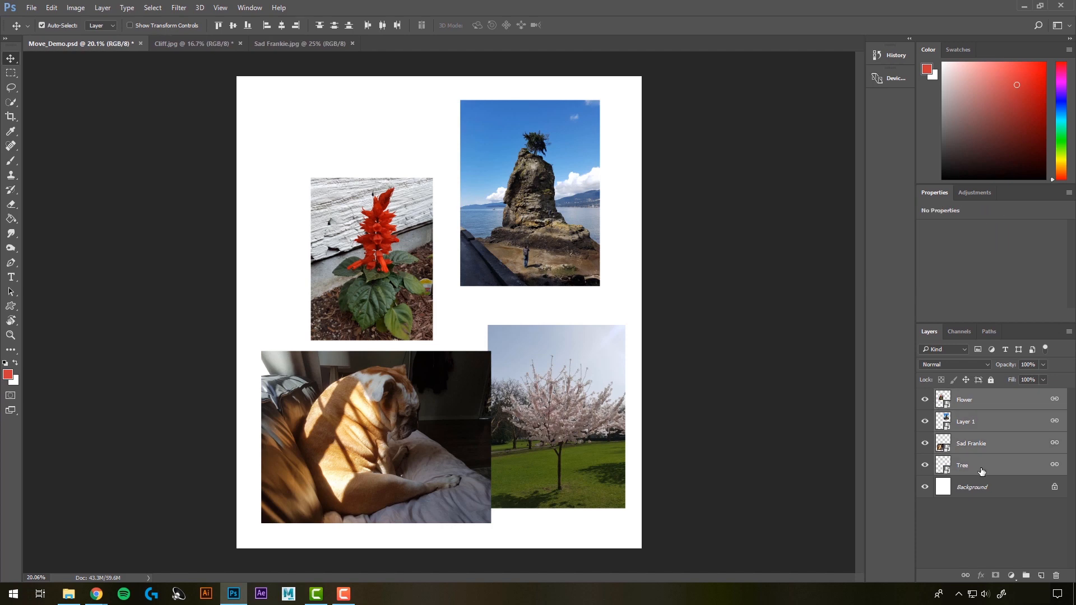
left_click(966, 576)
left_click(725, 370)
mouse_move(509, 375)
left_mouse_down()
mouse_move(500, 378)
mouse_move(509, 375)
left_mouse_up()
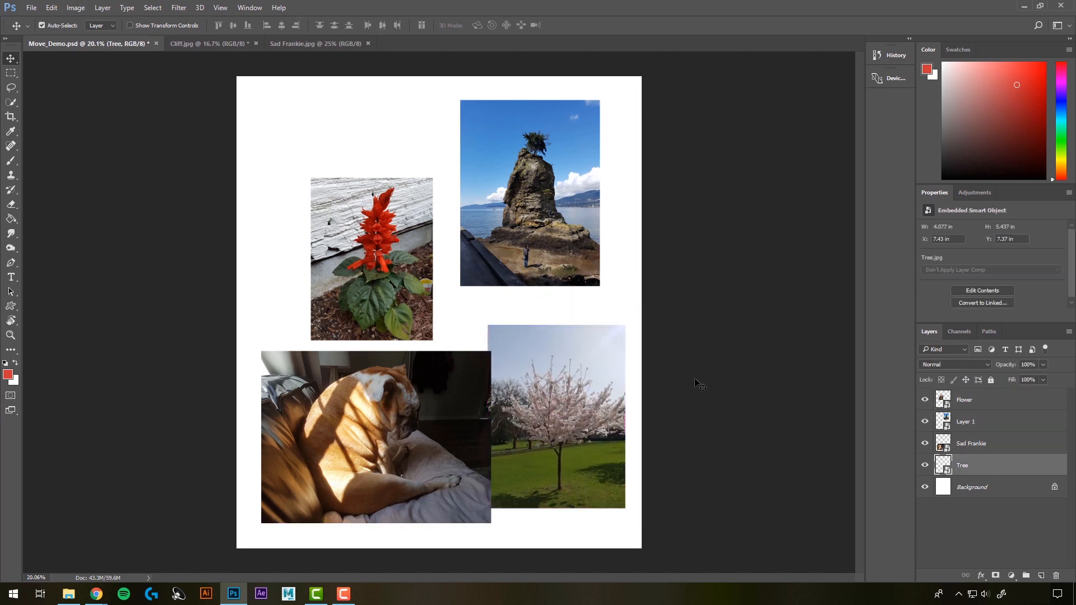
left_click(699, 385)
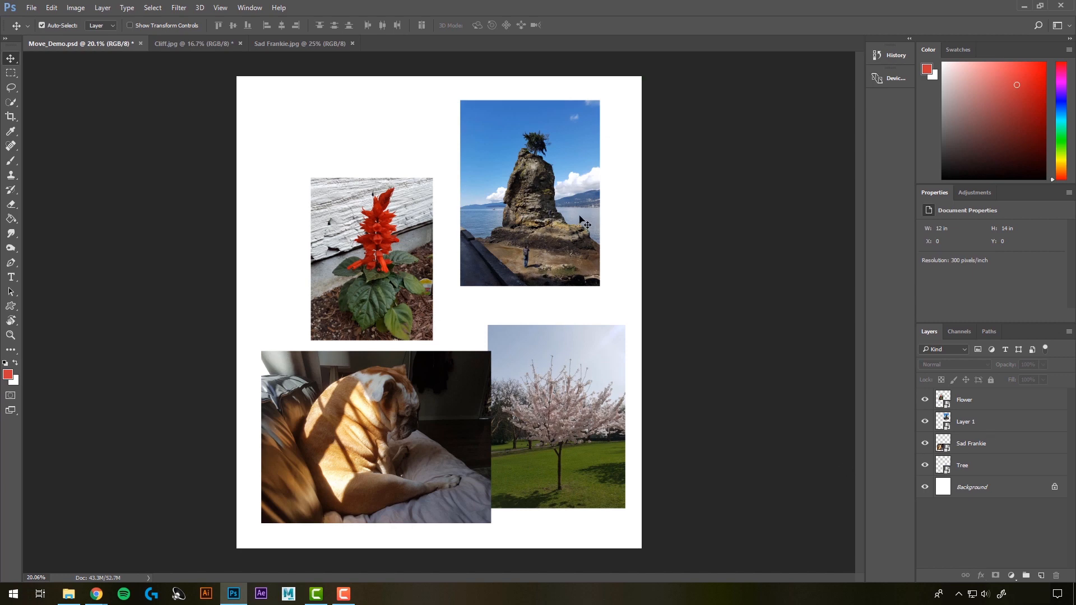
Step: Try scaling the Flower and Layer 1 layers together to about 94% and rotating them to about -36°
left_click(393, 256)
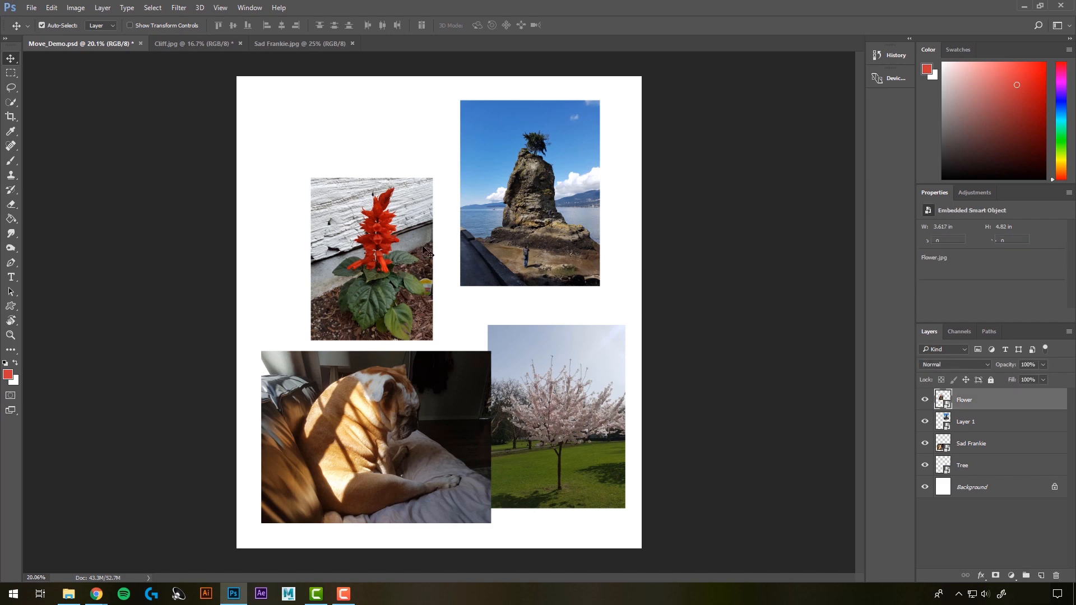
left_click(526, 201, "shift")
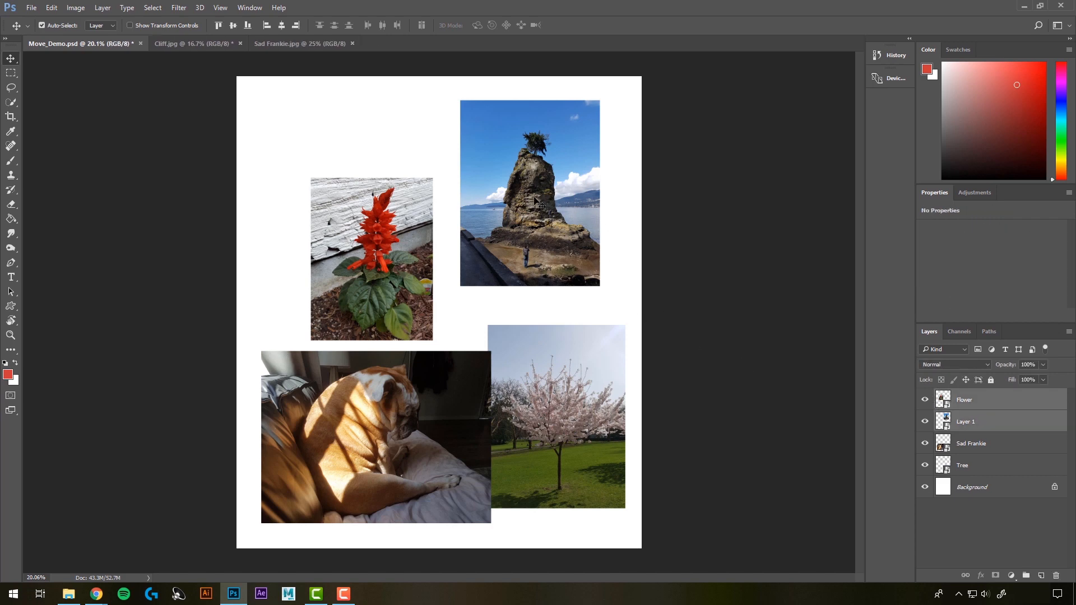
key("ctrl")
key("ctrl+t")
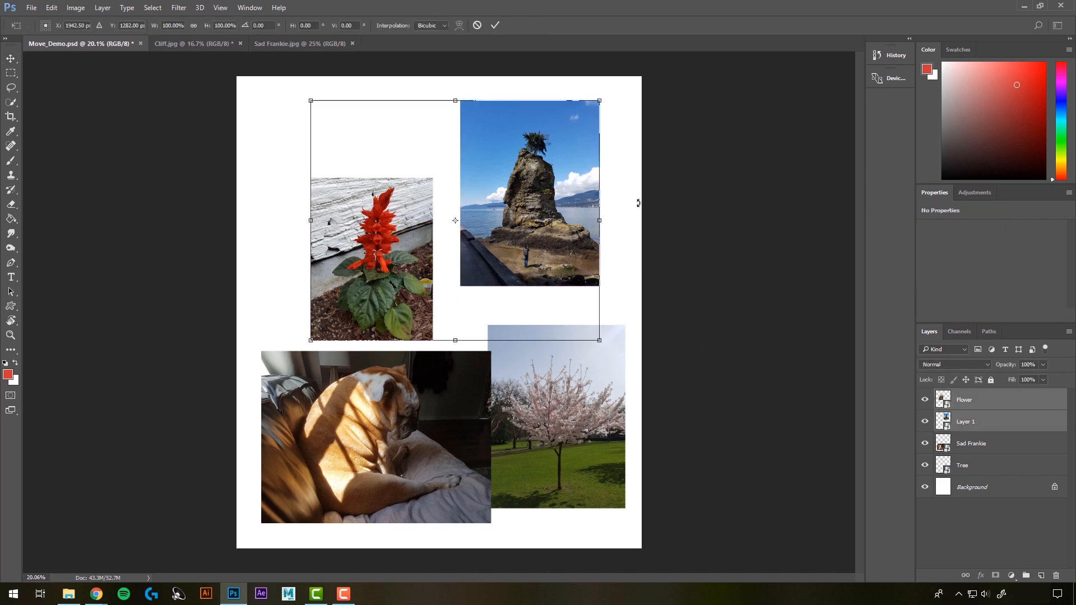
left_click_drag(600, 98, 610, 151)
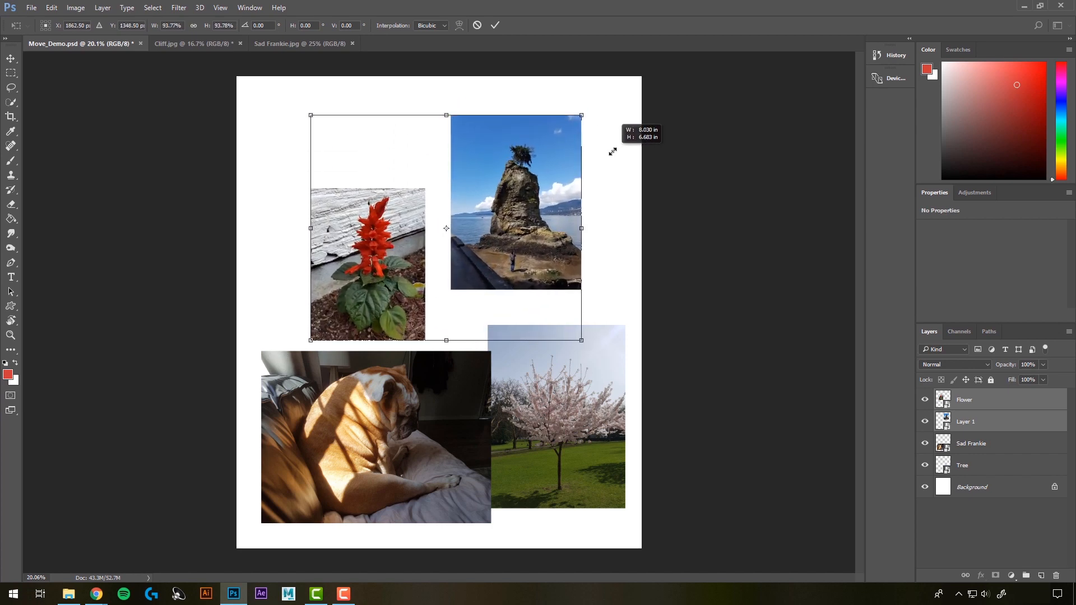
left_click_drag(587, 110, 491, 56)
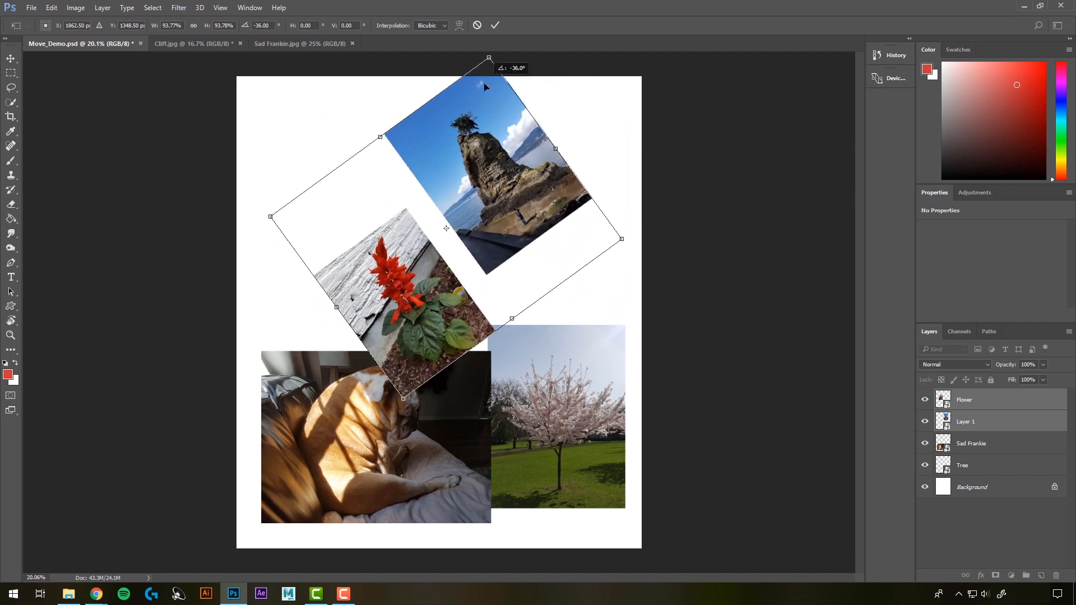
key("Return")
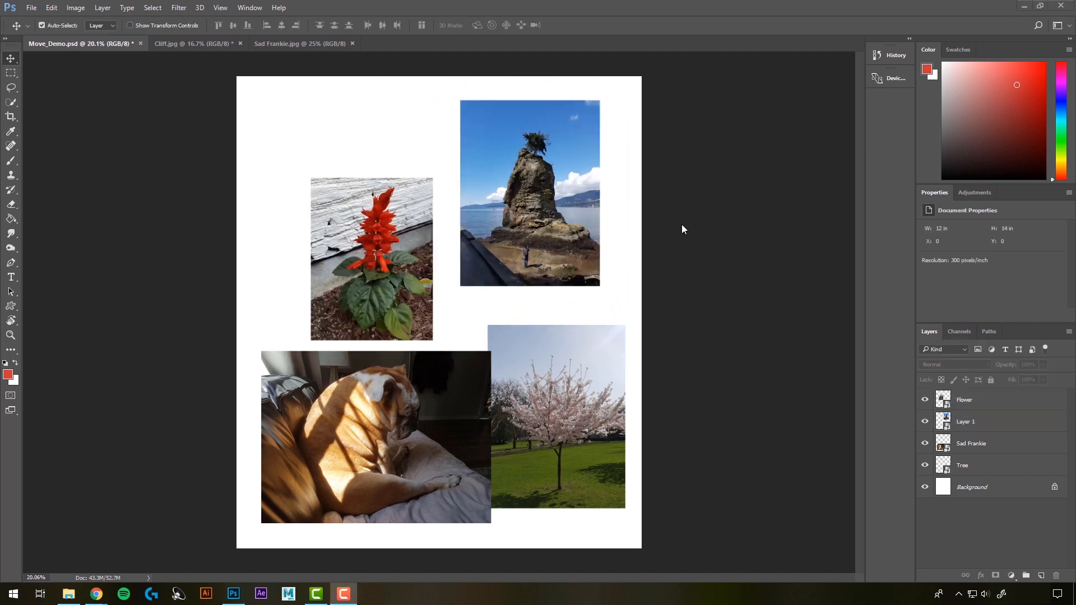